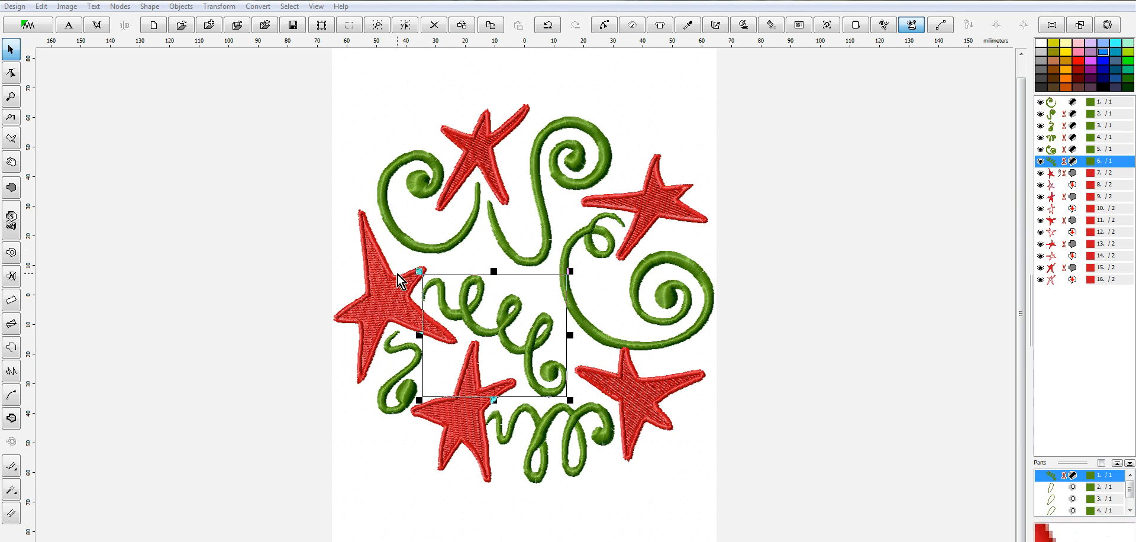
Delete the existing border outline objects of all five red stars, keeping their fills.
{"action": "left_click", "coordinate": [1054, 185]}
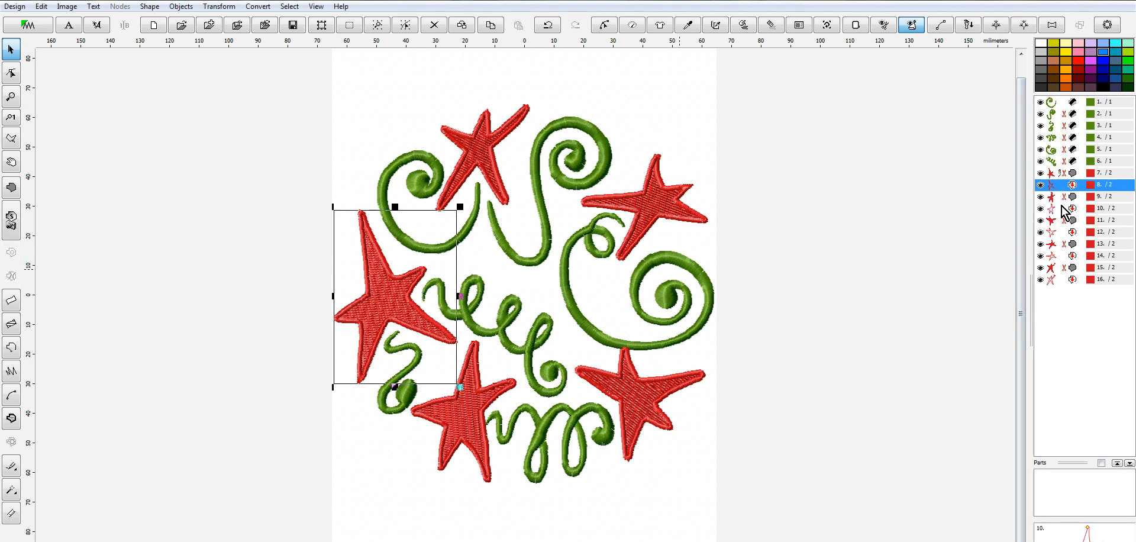
{"action": "left_click", "coordinate": [1055, 208], "text": "ctrl"}
{"action": "left_click", "coordinate": [1053, 232], "text": "ctrl"}
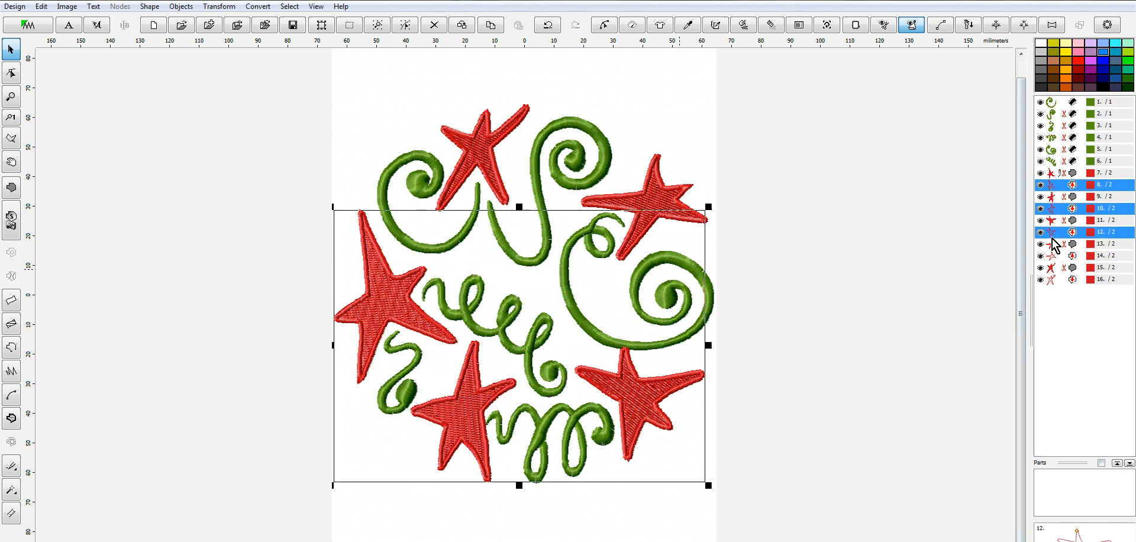
{"action": "left_click", "coordinate": [1054, 256], "text": "ctrl"}
{"action": "left_click", "coordinate": [1049, 281], "text": "ctrl"}
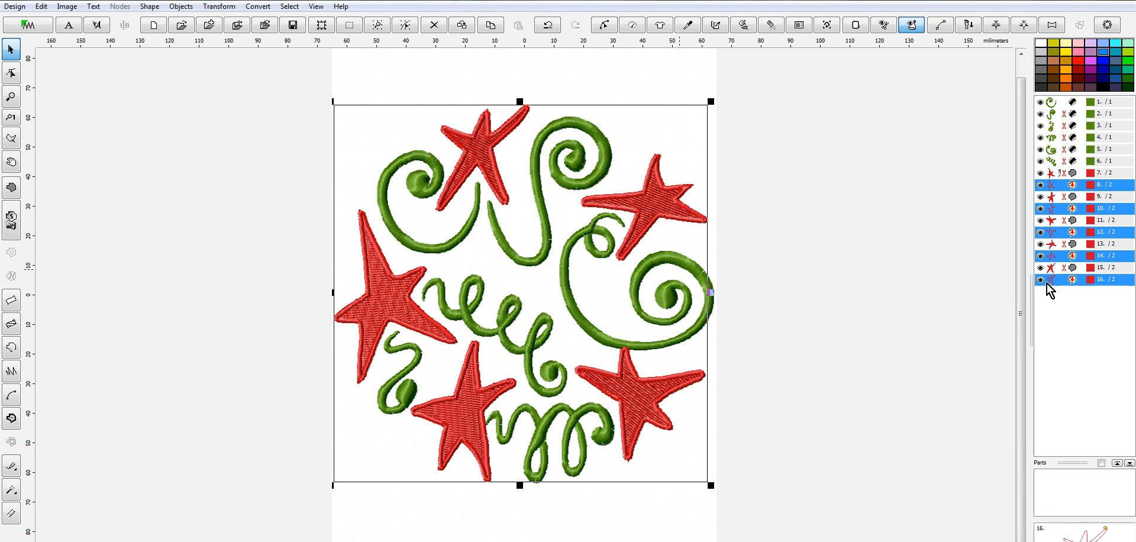
{"action": "right_click", "coordinate": [1047, 282]}
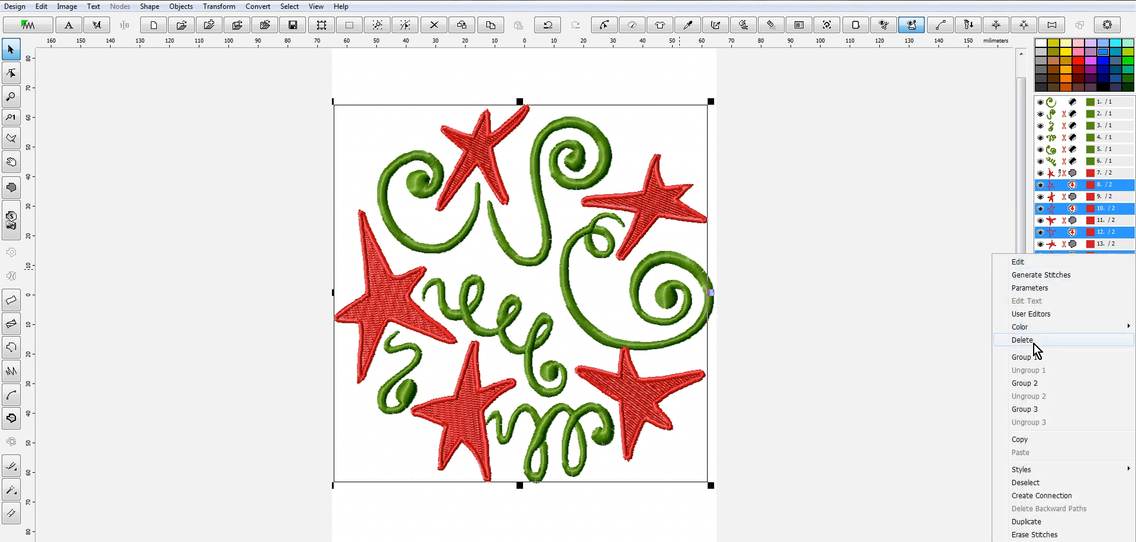
{"action": "left_click", "coordinate": [1023, 340]}
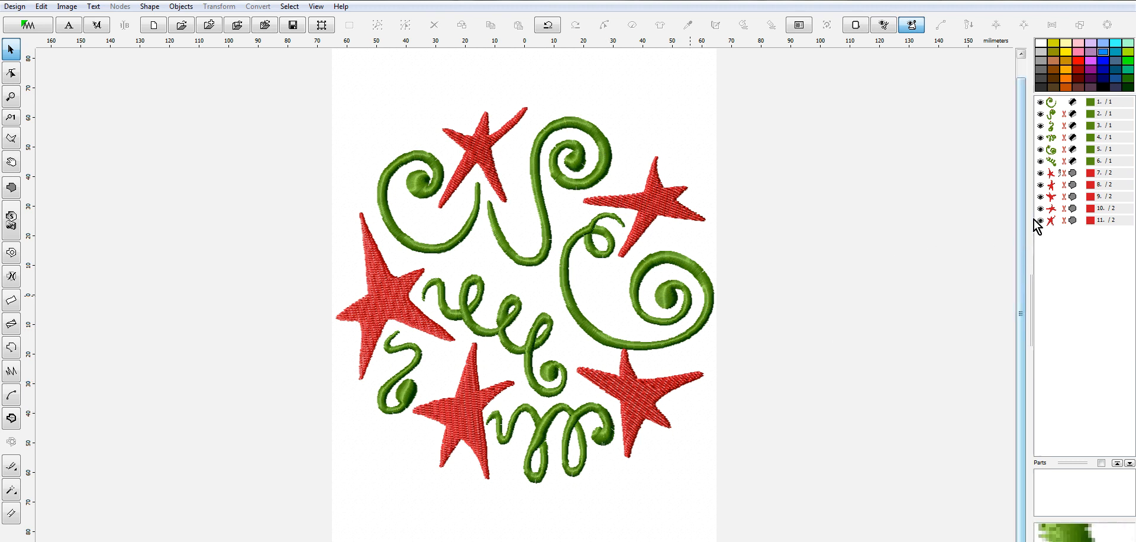
Create an outline from the fill of the leftmost red star and generate its stitches.
{"action": "left_click", "coordinate": [1051, 172]}
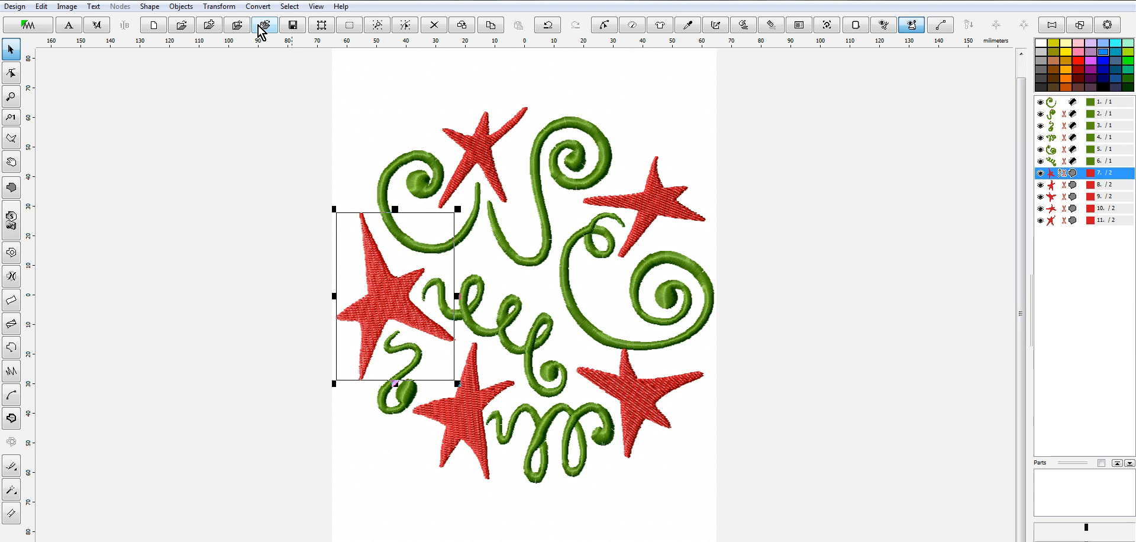
{"action": "left_click", "coordinate": [258, 6]}
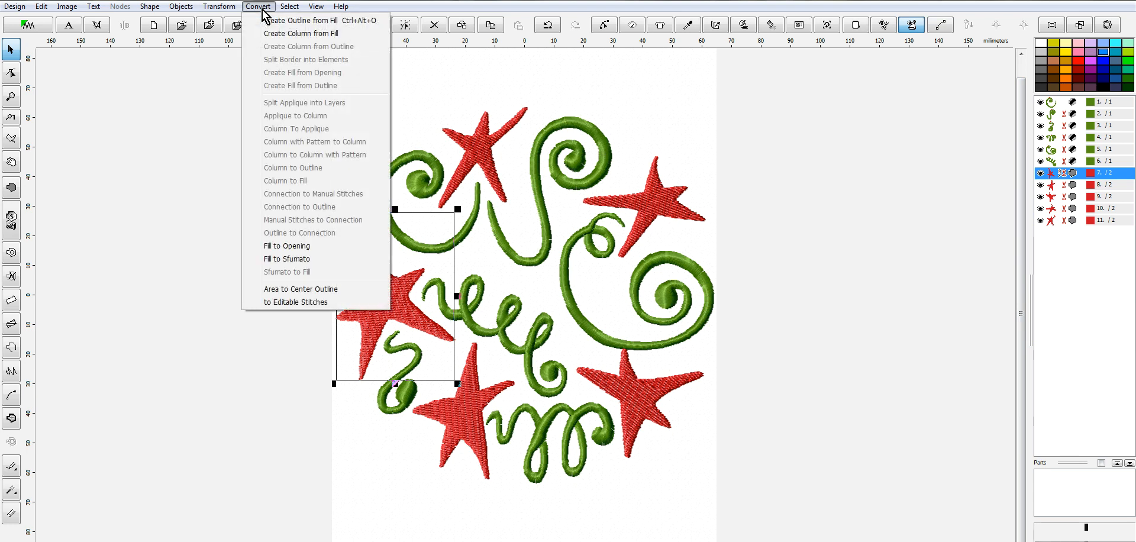
{"action": "left_click", "coordinate": [326, 21]}
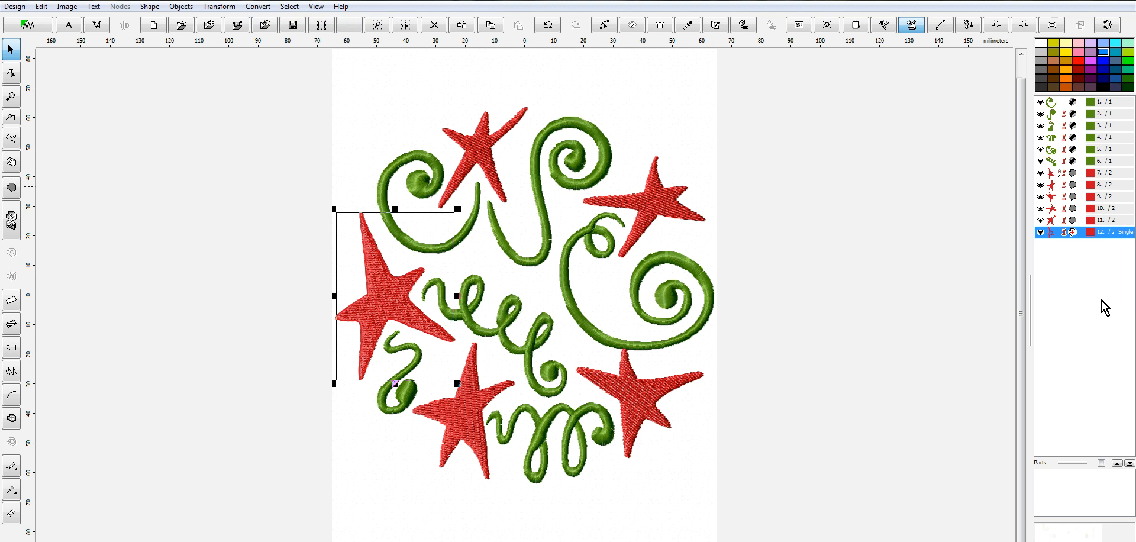
{"action": "right_click", "coordinate": [1051, 235]}
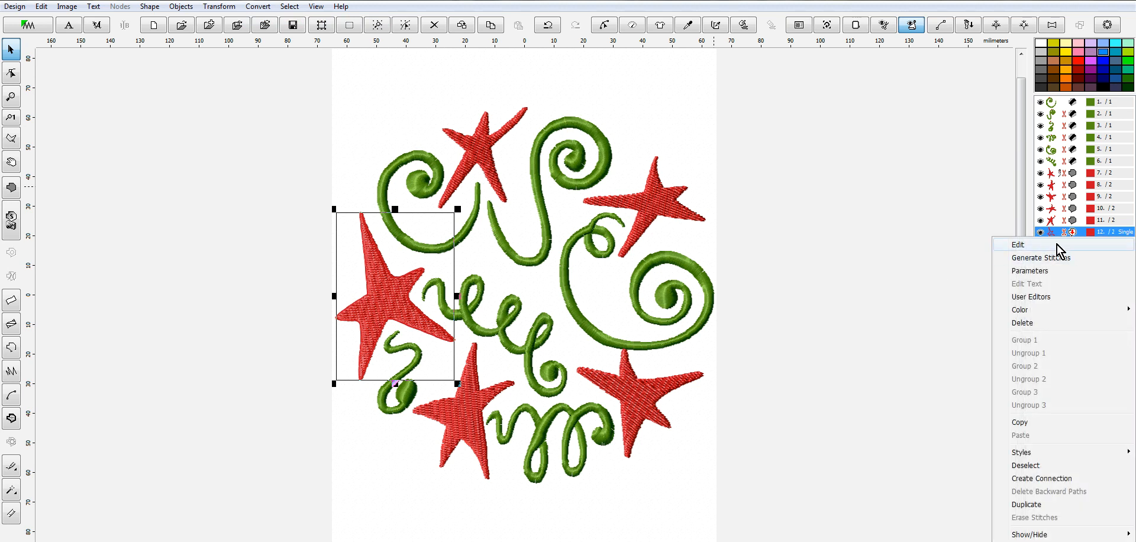
{"action": "left_click", "coordinate": [869, 293]}
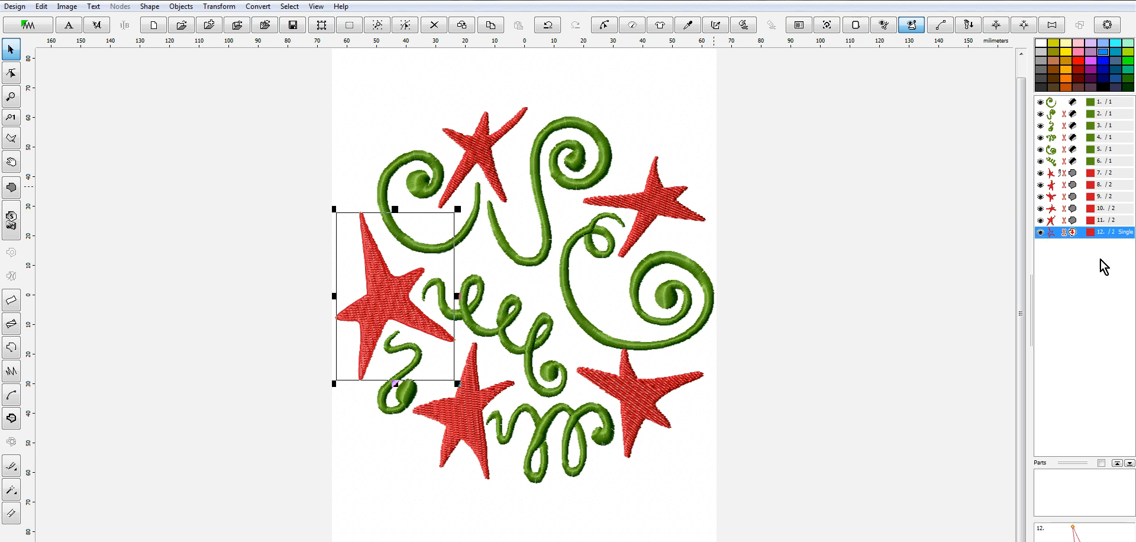
{"action": "right_click", "coordinate": [1054, 236]}
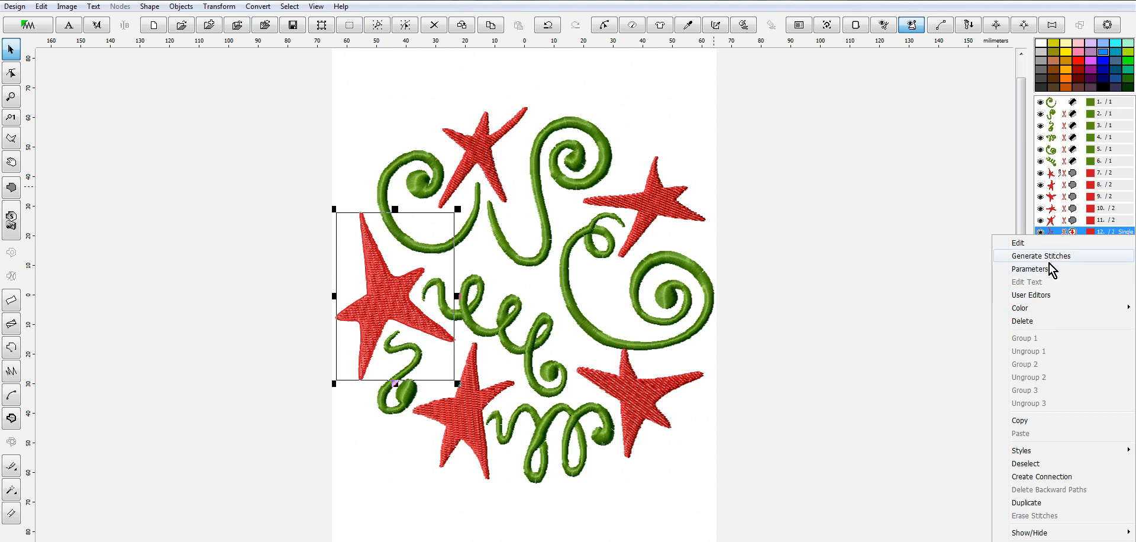
{"action": "left_click", "coordinate": [1056, 259]}
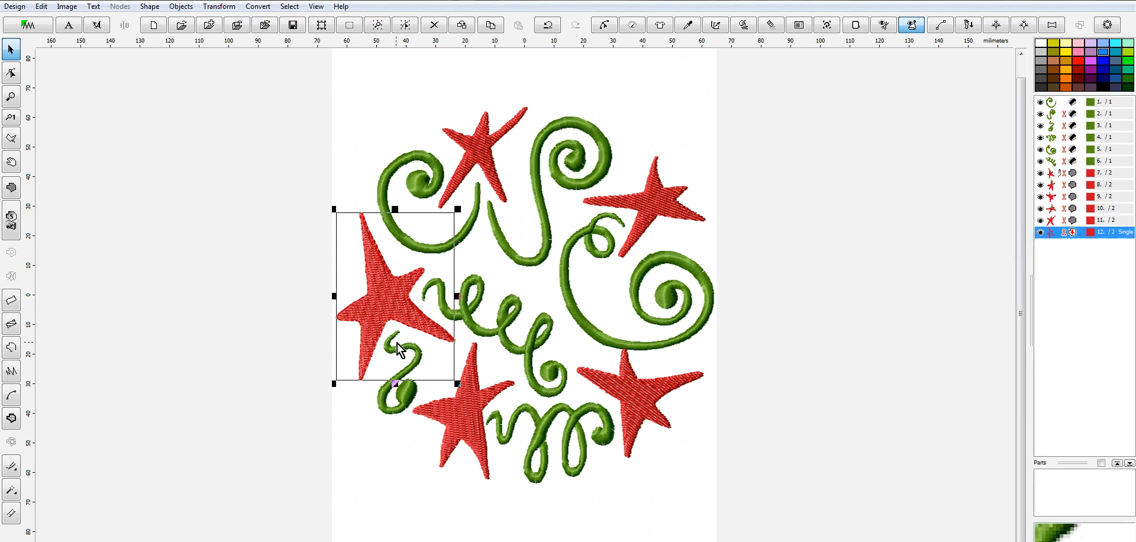
Set the leftmost star outline's sample stitch to Redwork and generate its stitches.
{"action": "scroll", "coordinate": [396, 344], "scroll_direction": "up", "scroll_amount": 2}
{"action": "right_click", "coordinate": [304, 280]}
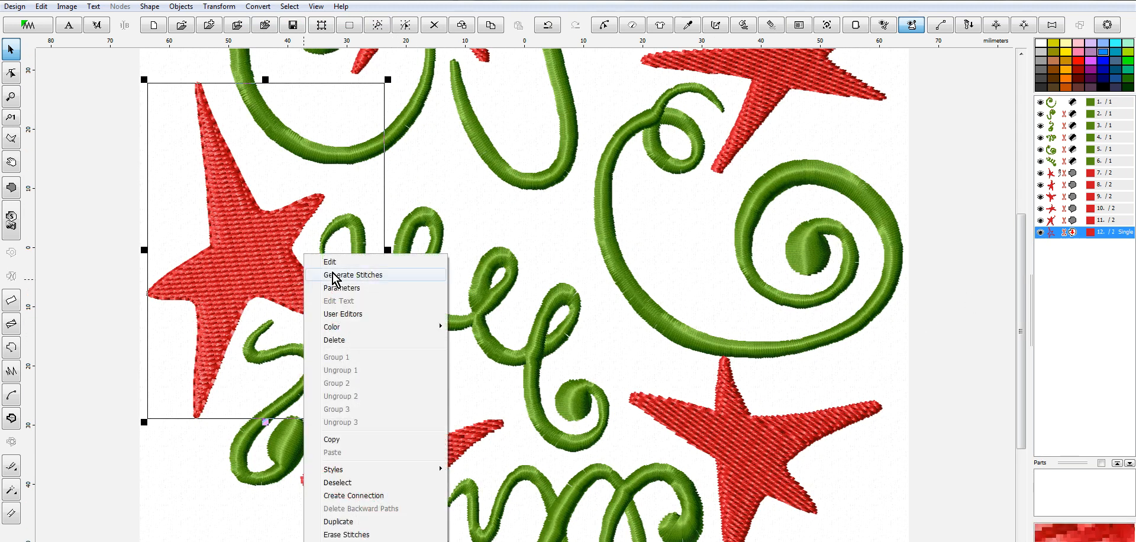
{"action": "left_click", "coordinate": [345, 288]}
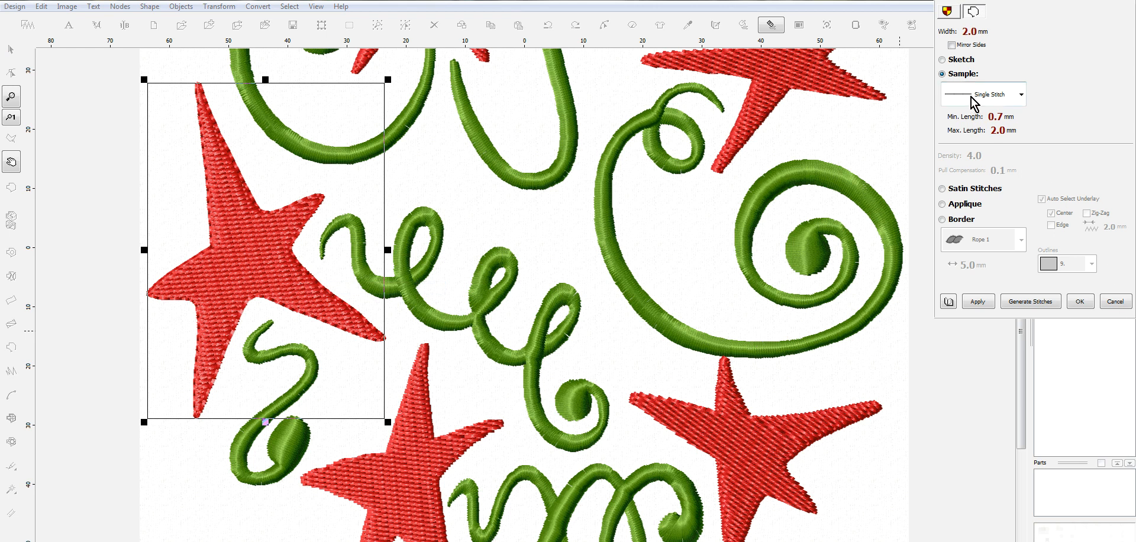
{"action": "left_click", "coordinate": [1021, 96]}
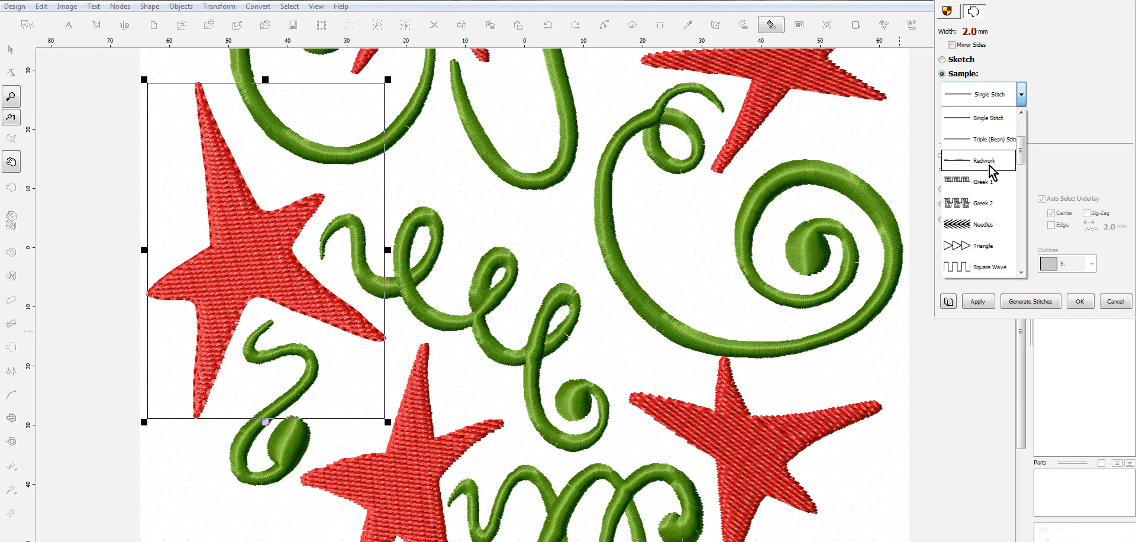
{"action": "left_click", "coordinate": [993, 172]}
{"action": "left_click", "coordinate": [1036, 300]}
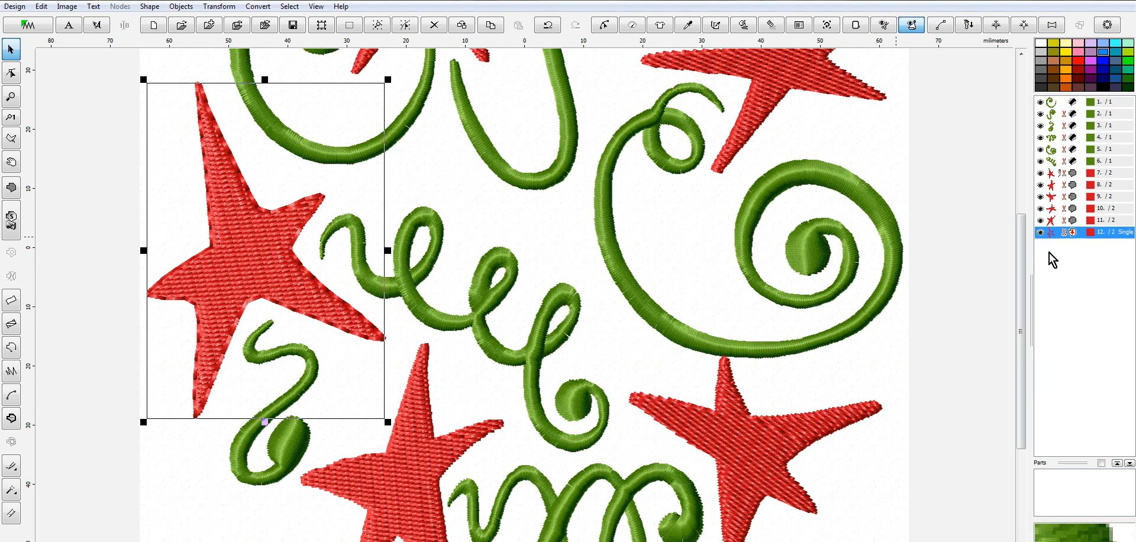
Change the leftmost star's outline to satin stitches with a 1.3 mm width and regenerate its stitches.
{"action": "right_click", "coordinate": [1052, 234]}
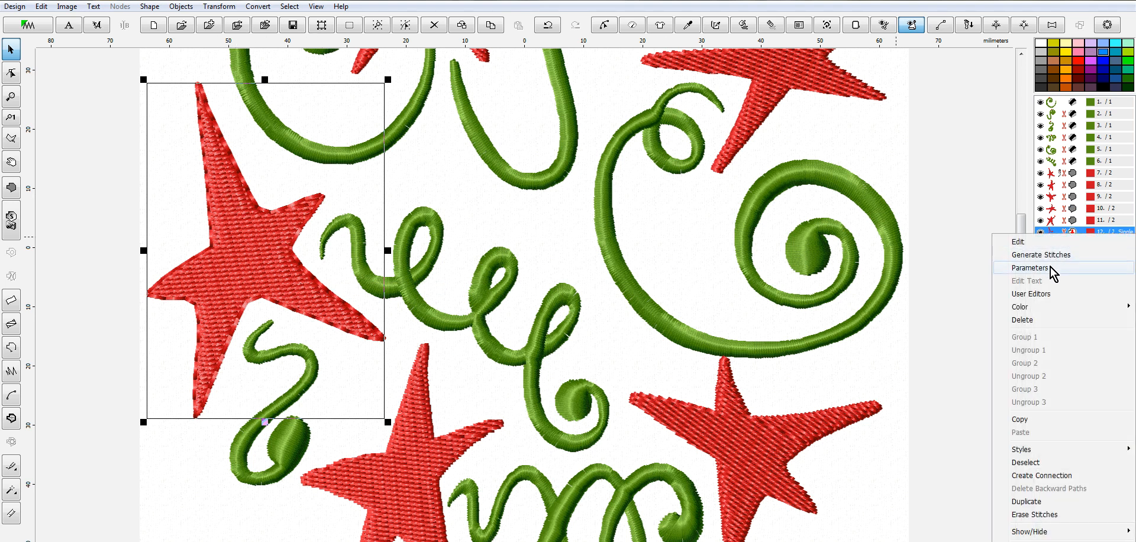
{"action": "left_click", "coordinate": [1054, 268]}
{"action": "left_click", "coordinate": [983, 191]}
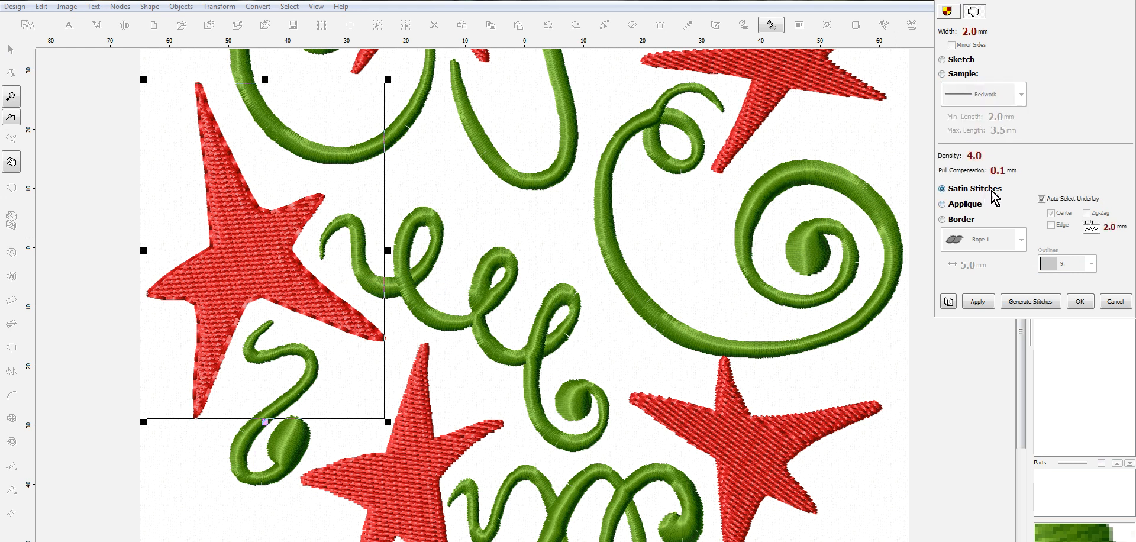
{"action": "left_click", "coordinate": [947, 33]}
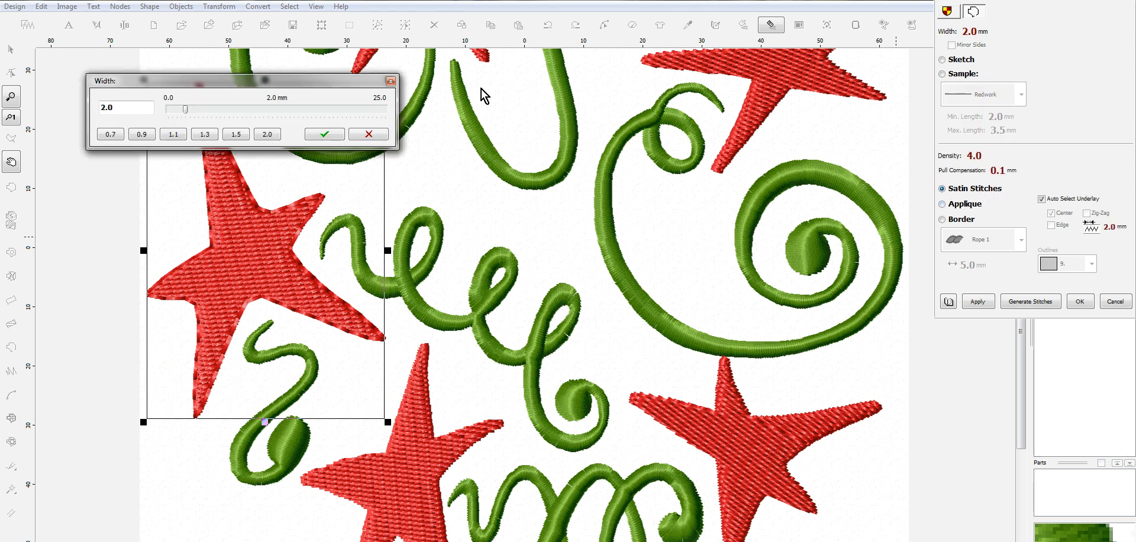
{"action": "left_click", "coordinate": [213, 136]}
{"action": "left_click", "coordinate": [324, 134]}
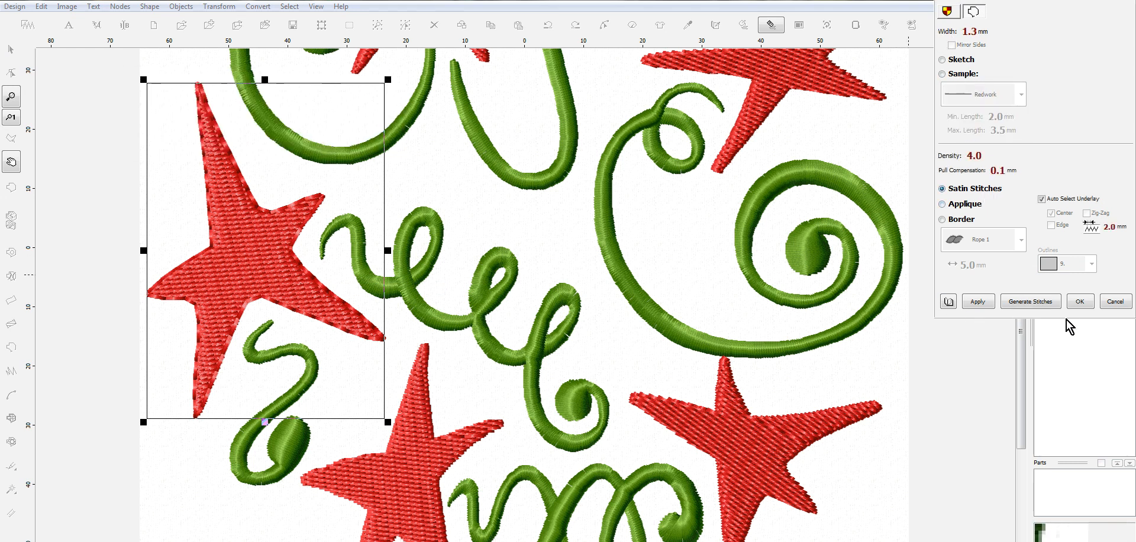
{"action": "left_click", "coordinate": [1041, 302]}
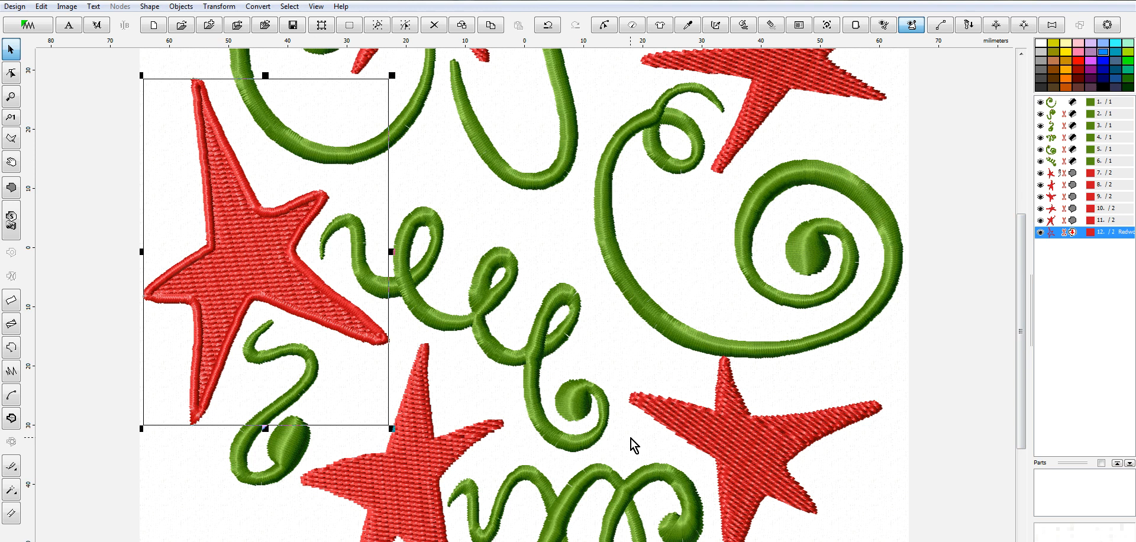
Trace a single-stitch outline by hand around the edge of the lower-left red star and generate its stitches.
{"action": "left_click_drag", "start_coordinate": [1024, 296], "coordinate": [1022, 330]}
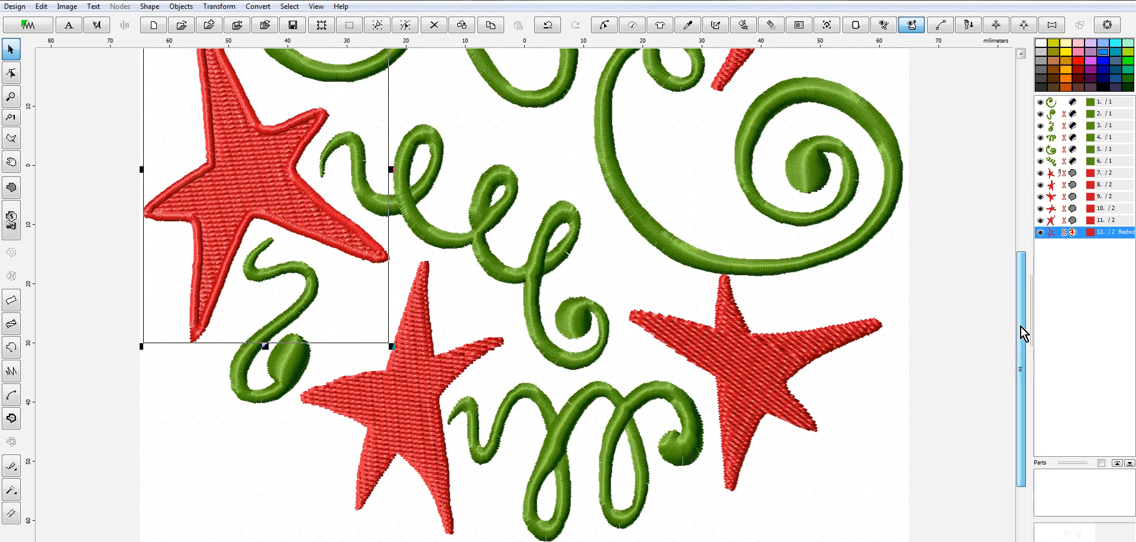
{"action": "left_click", "coordinate": [11, 351]}
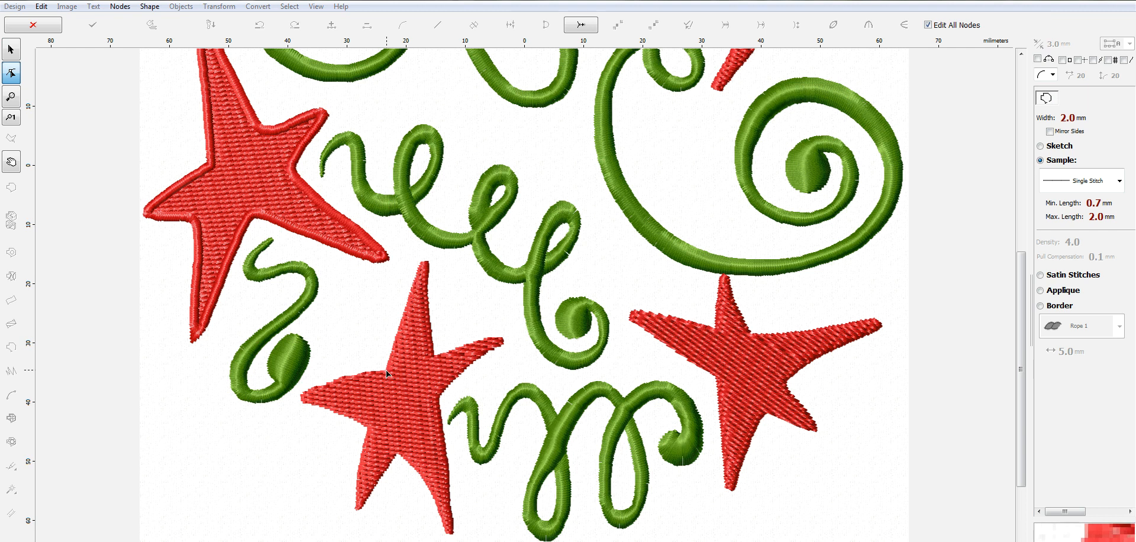
{"action": "left_click", "coordinate": [388, 371]}
{"action": "left_click", "coordinate": [425, 263]}
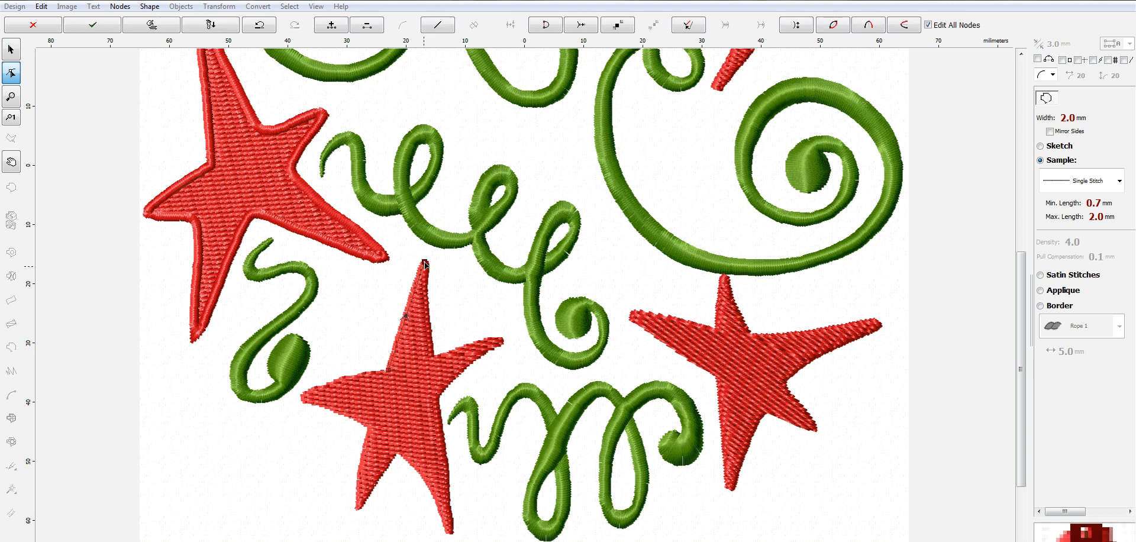
{"action": "left_click", "coordinate": [404, 315]}
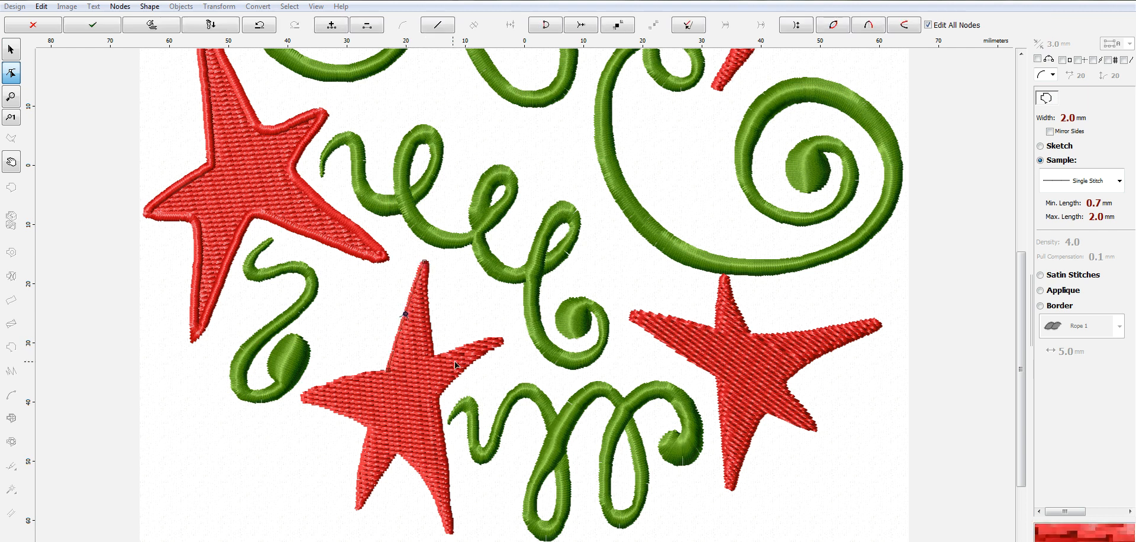
{"action": "left_click", "coordinate": [435, 356]}
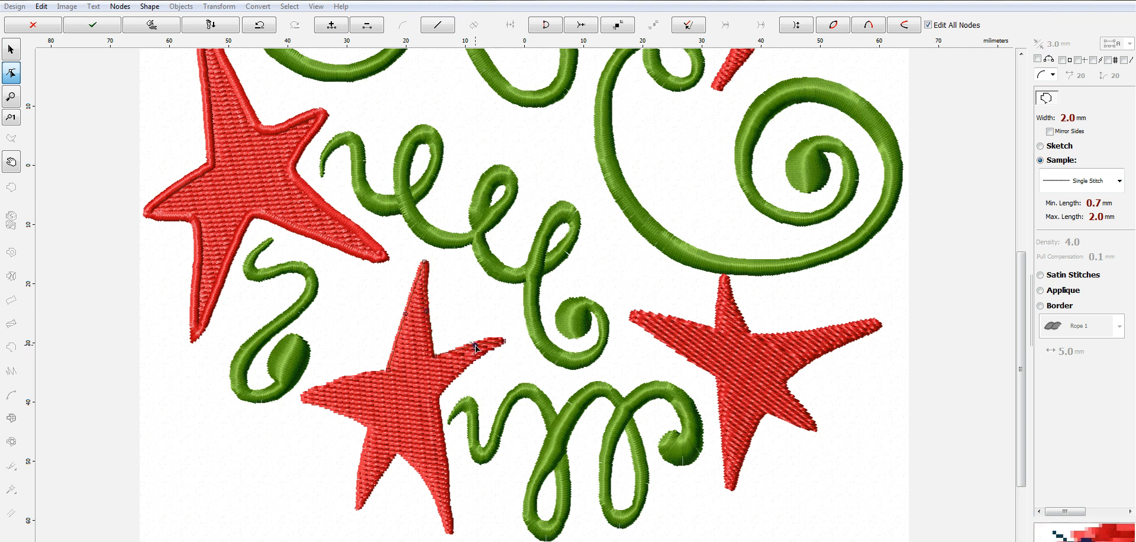
{"action": "left_click", "coordinate": [439, 397]}
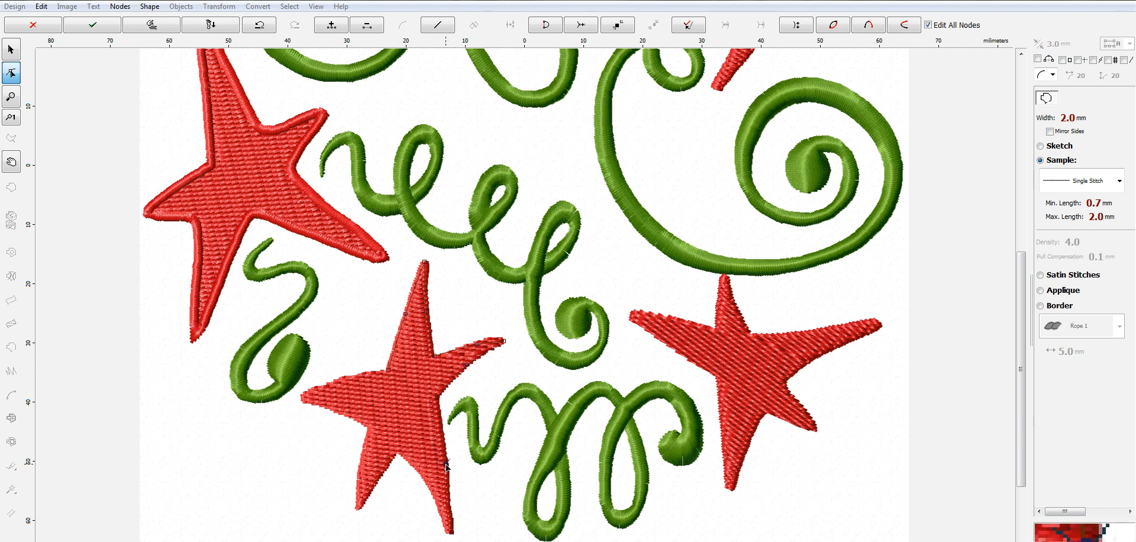
{"action": "left_click_drag", "start_coordinate": [425, 494], "coordinate": [433, 484]}
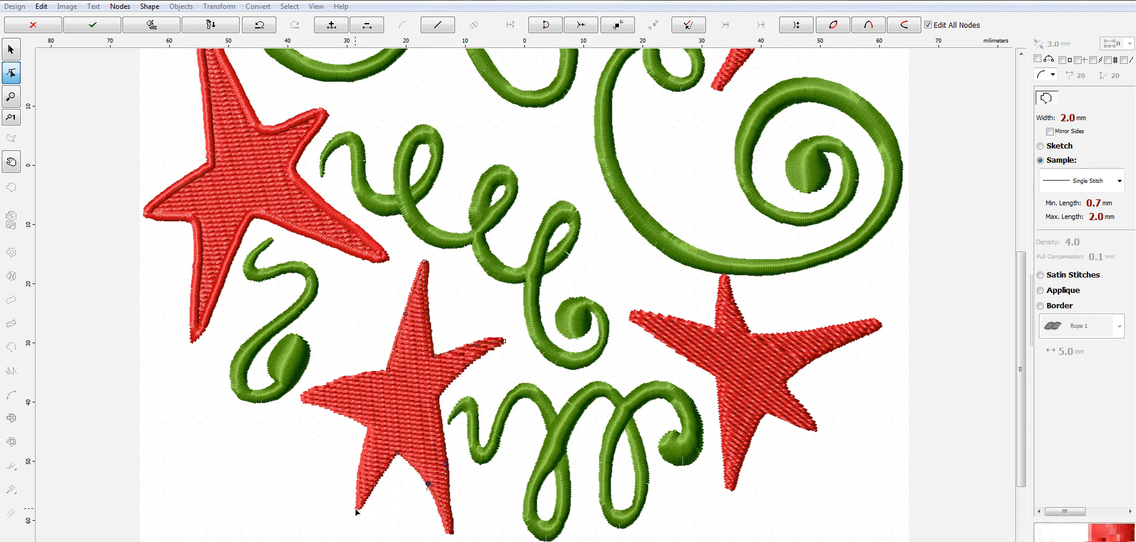
{"action": "left_click", "coordinate": [371, 429]}
{"action": "left_click_drag", "start_coordinate": [363, 475], "coordinate": [359, 477]}
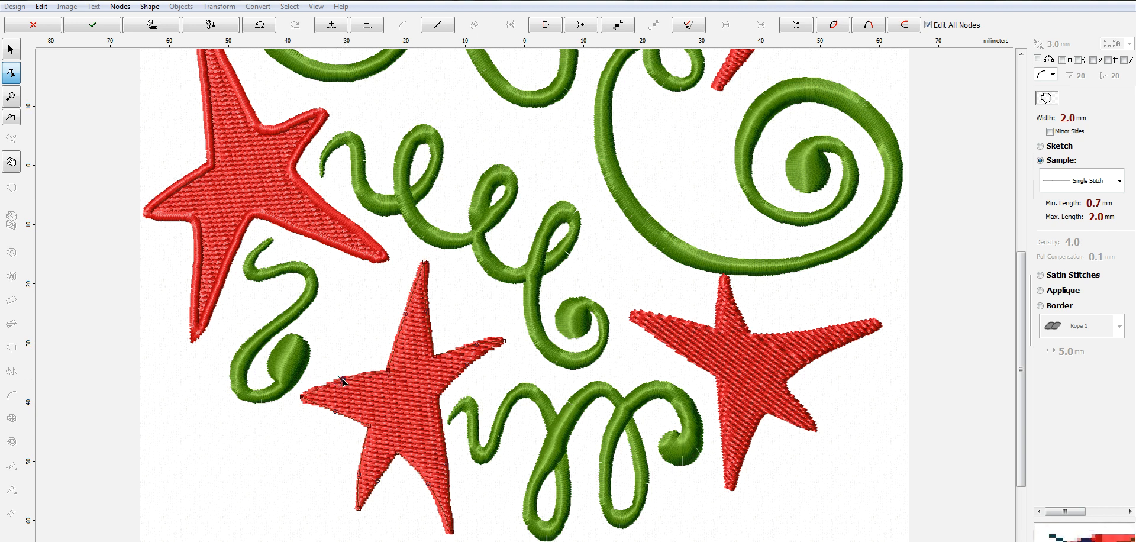
{"action": "right_click", "coordinate": [412, 409]}
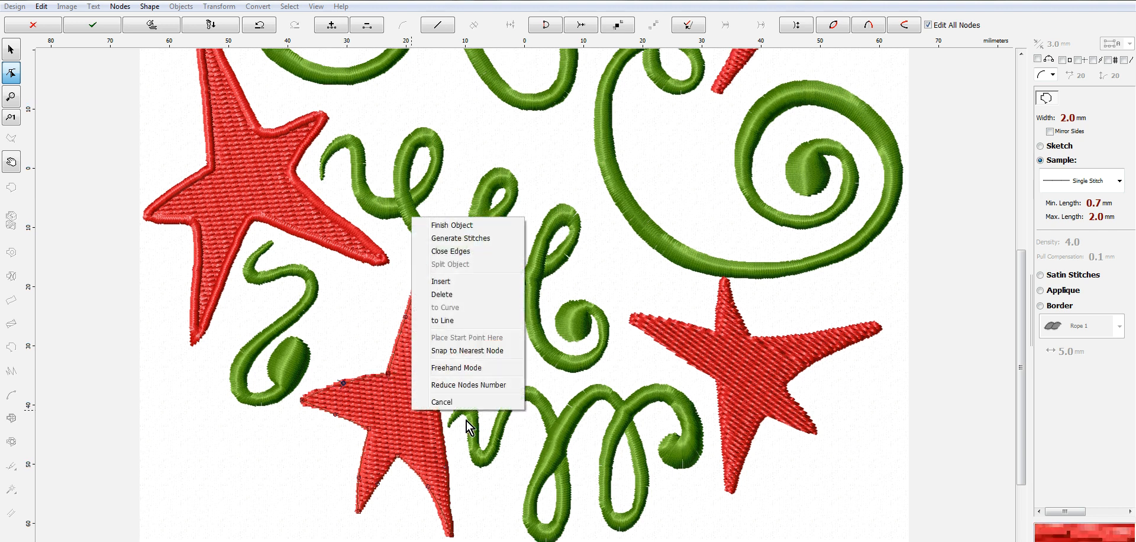
{"action": "left_click", "coordinate": [477, 239]}
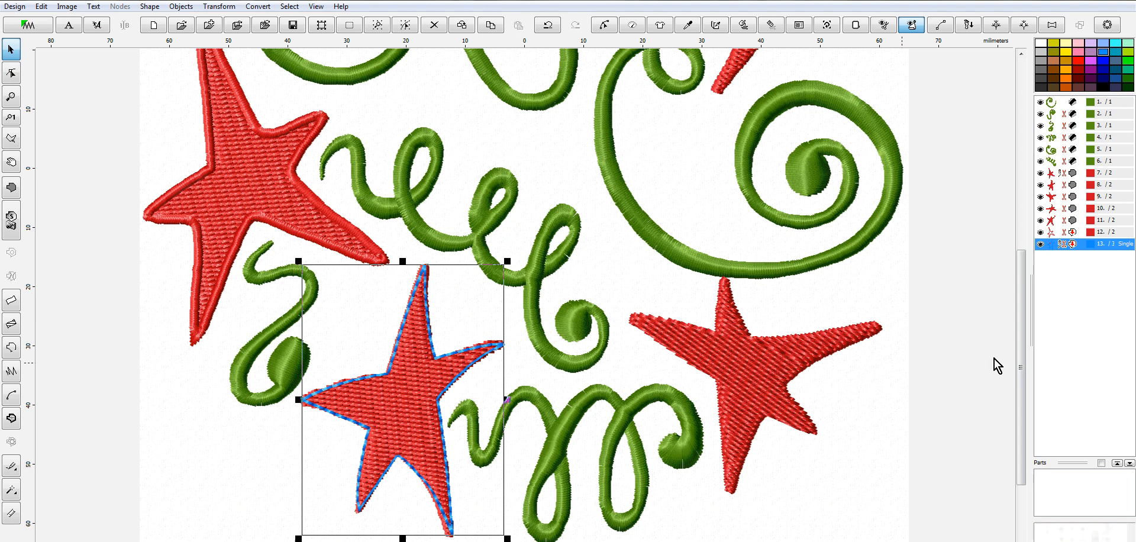
Create an outline from the fill of the red star at the top of the design.
{"action": "key", "text": "1"}
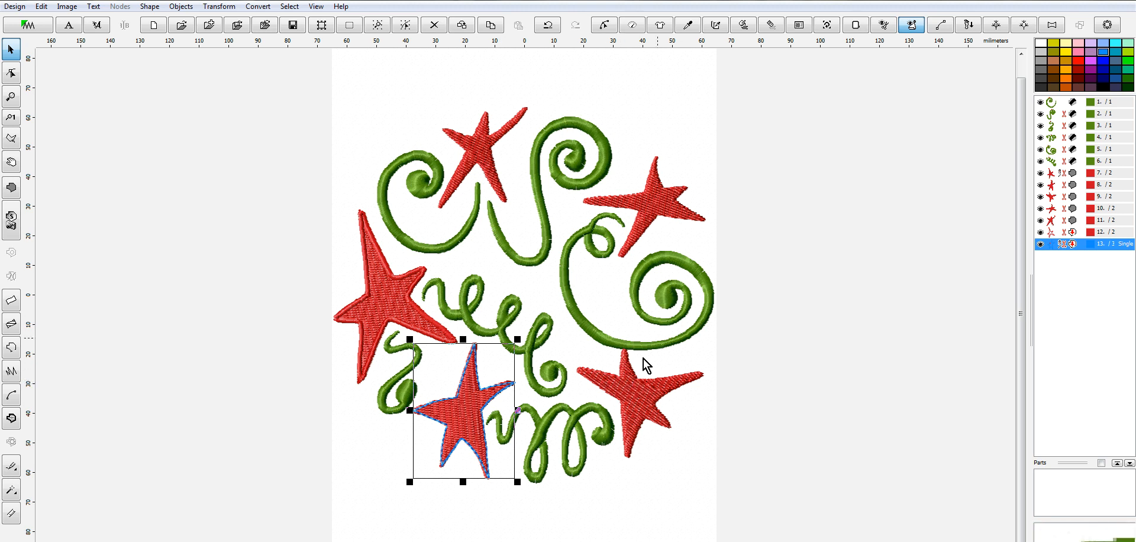
{"action": "left_click", "coordinate": [1064, 232]}
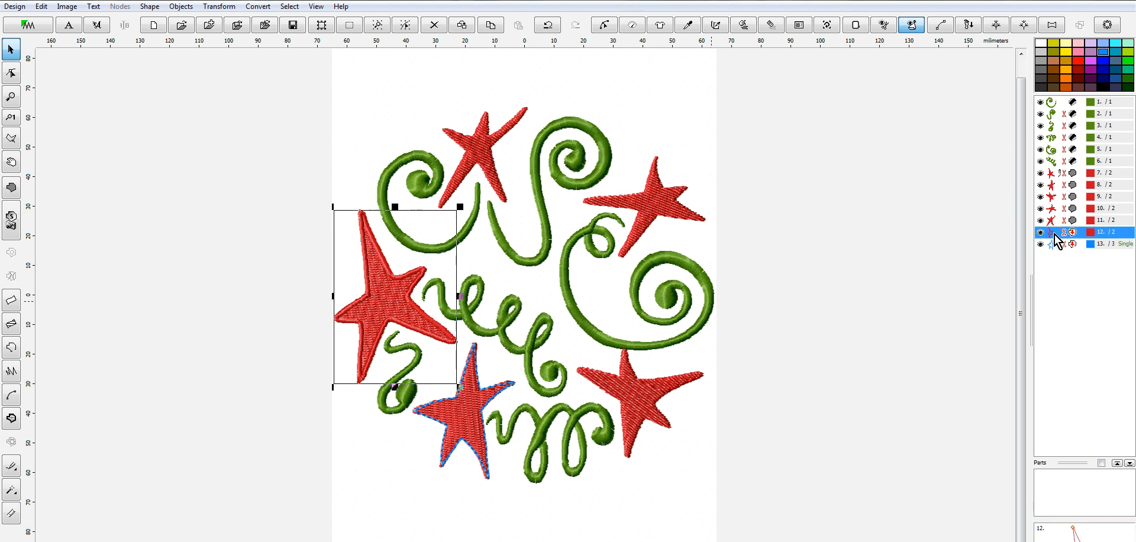
{"action": "left_click", "coordinate": [474, 149]}
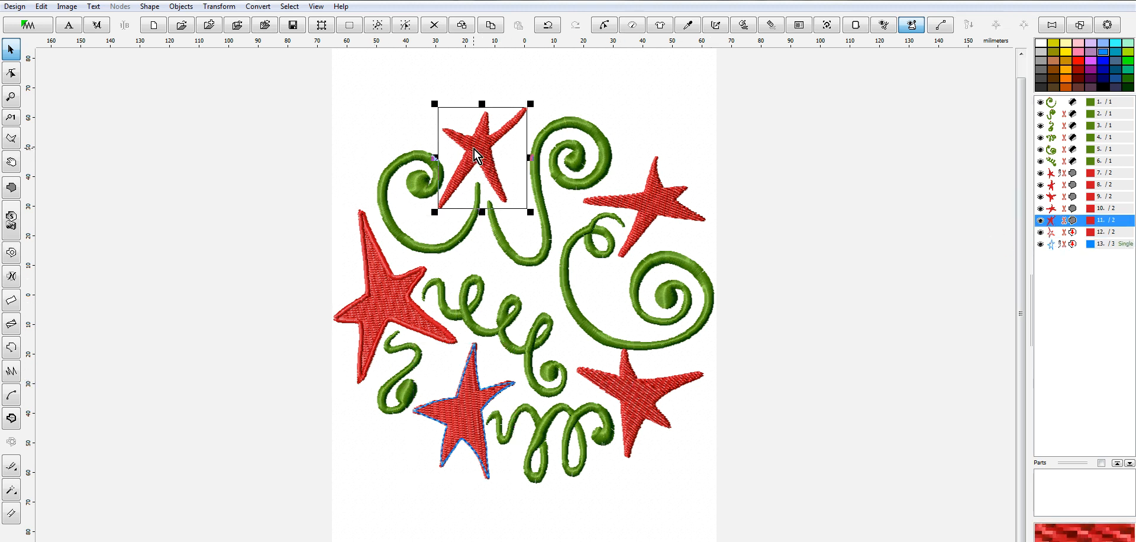
{"action": "left_click", "coordinate": [258, 6]}
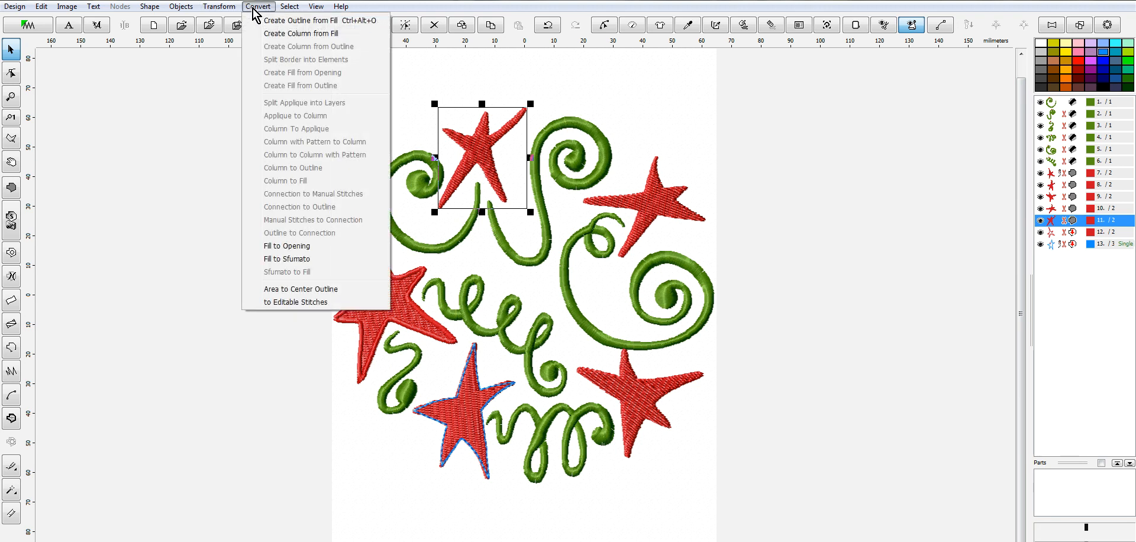
{"action": "left_click", "coordinate": [313, 22]}
{"action": "scroll", "coordinate": [494, 171], "scroll_direction": "up", "scroll_amount": 1}
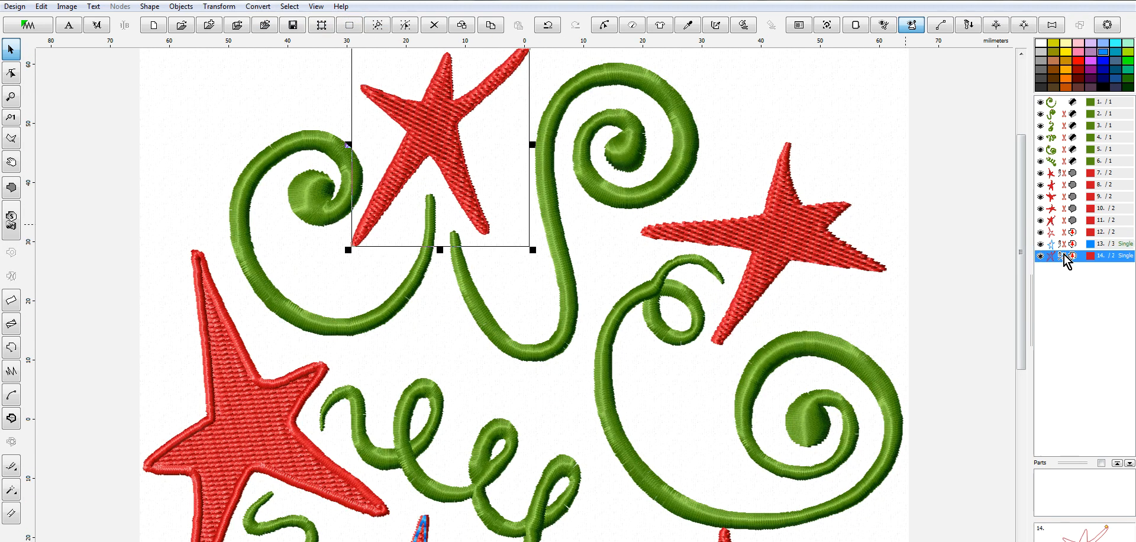
{"action": "scroll", "coordinate": [428, 155], "scroll_direction": "up", "scroll_amount": 2}
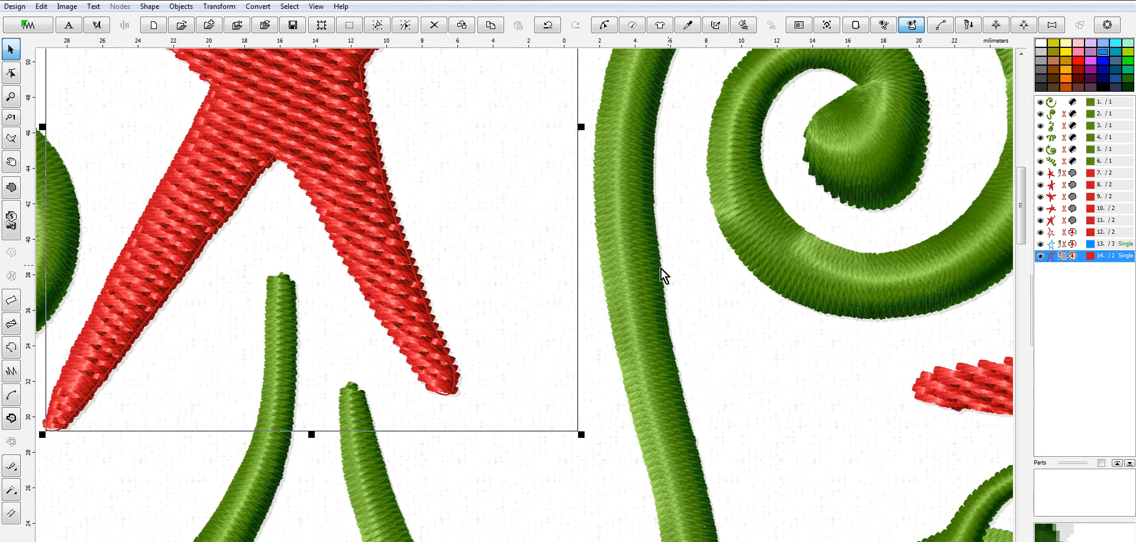
{"action": "scroll", "coordinate": [561, 262], "scroll_direction": "down", "scroll_amount": 1}
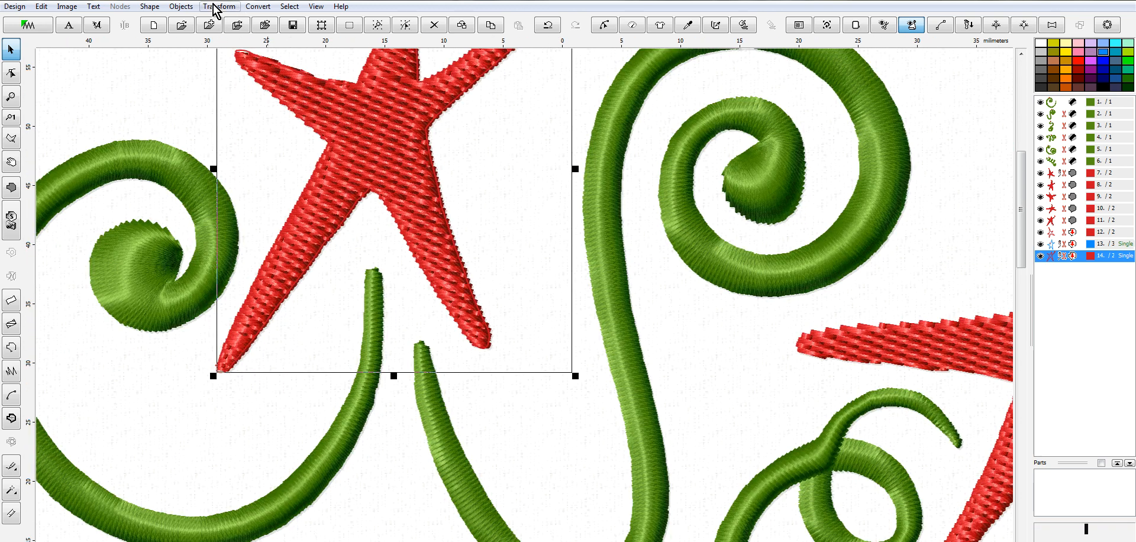
Resize the top star's outline to 29 mm wide with its aspect ratio kept, and generate its stitches.
{"action": "left_click", "coordinate": [219, 6]}
{"action": "left_click", "coordinate": [272, 120]}
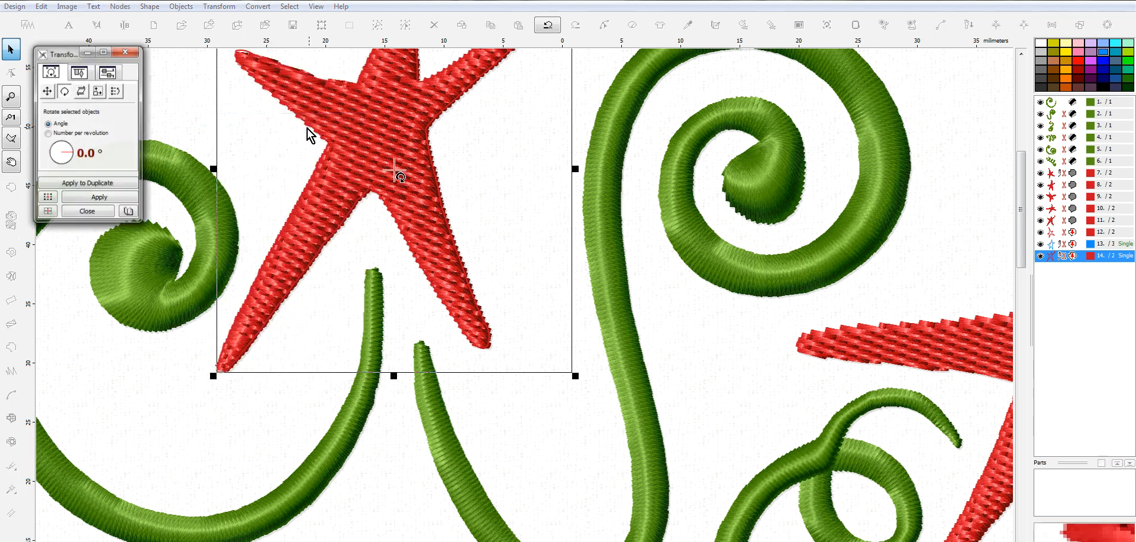
{"action": "left_click", "coordinate": [97, 92]}
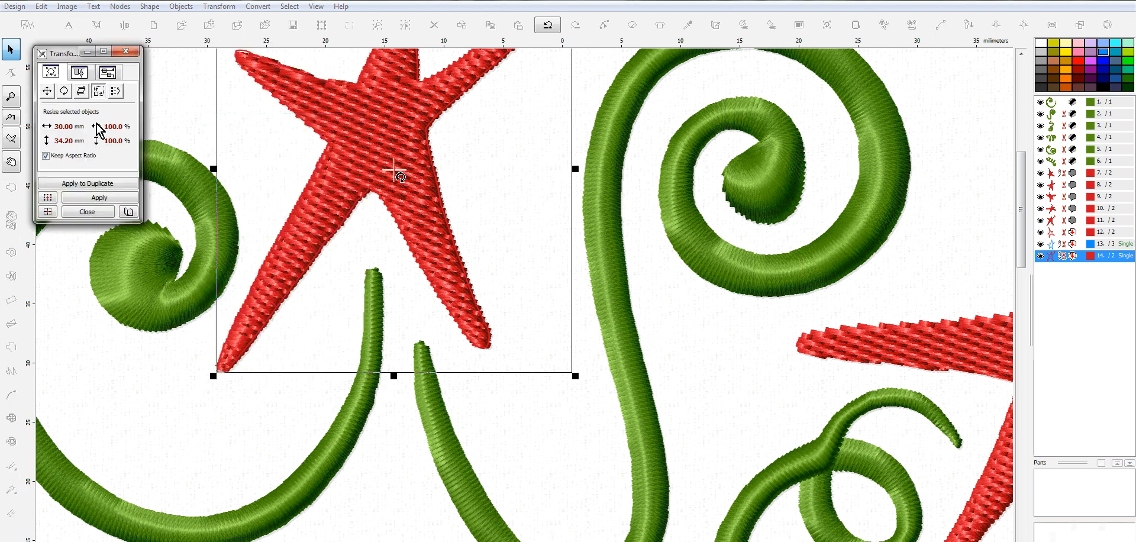
{"action": "left_click", "coordinate": [47, 127]}
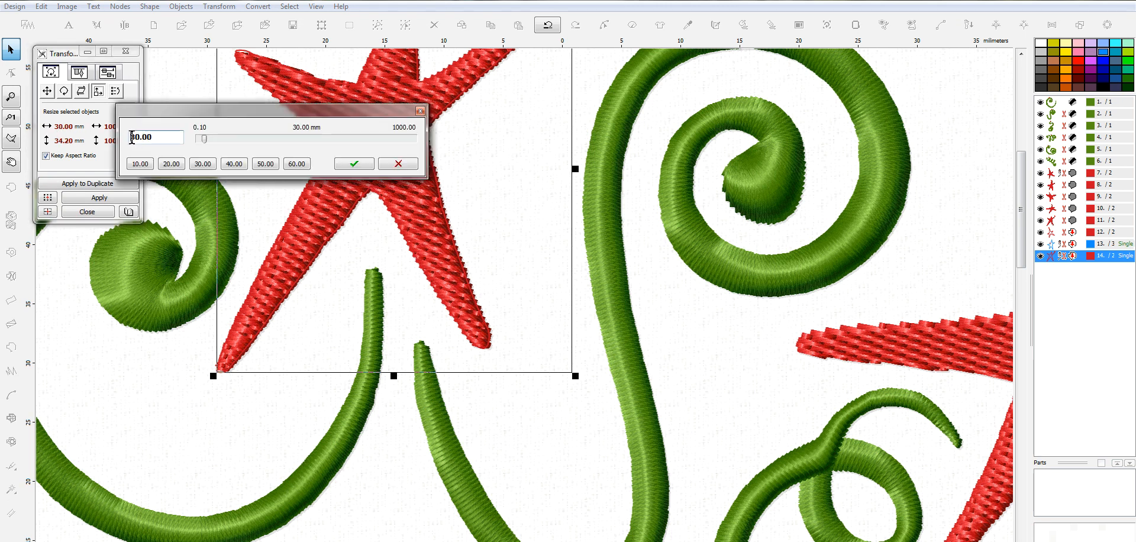
{"action": "type", "text": "29"}
{"action": "left_click", "coordinate": [353, 164]}
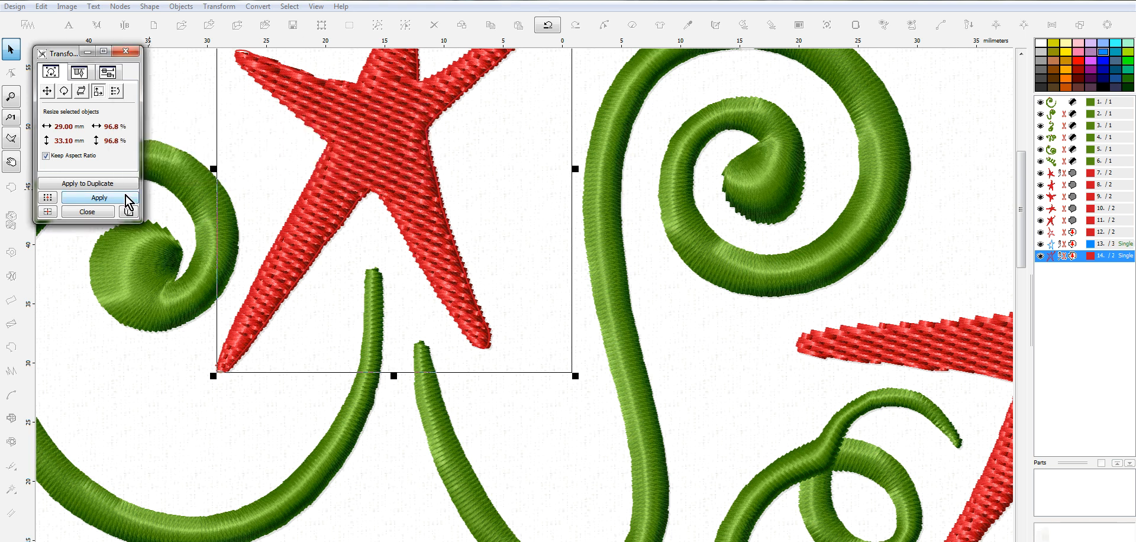
{"action": "left_click", "coordinate": [92, 197]}
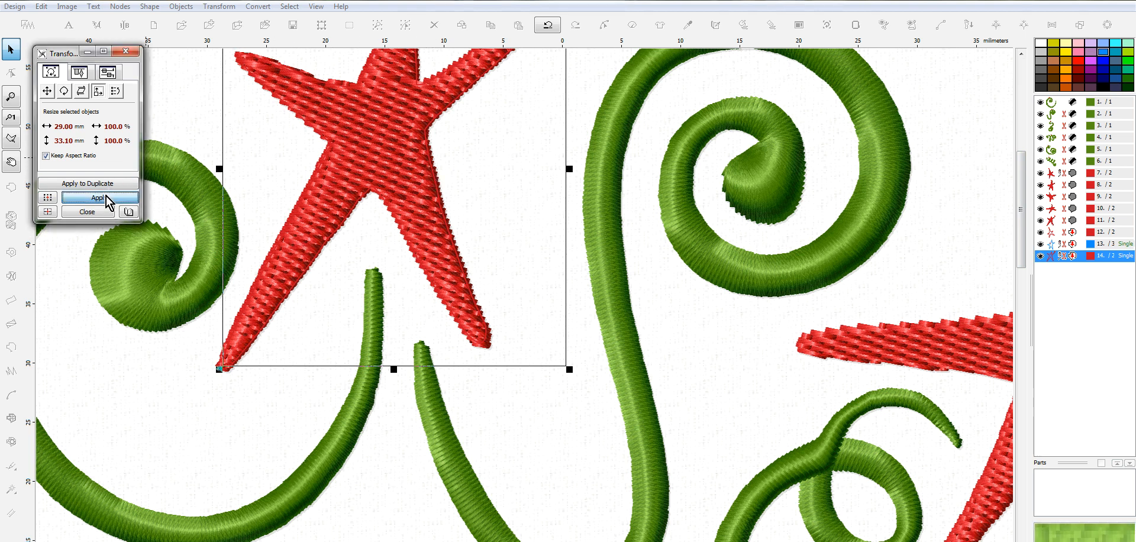
{"action": "left_click", "coordinate": [132, 51]}
{"action": "right_click", "coordinate": [382, 111]}
{"action": "left_click", "coordinate": [391, 126]}
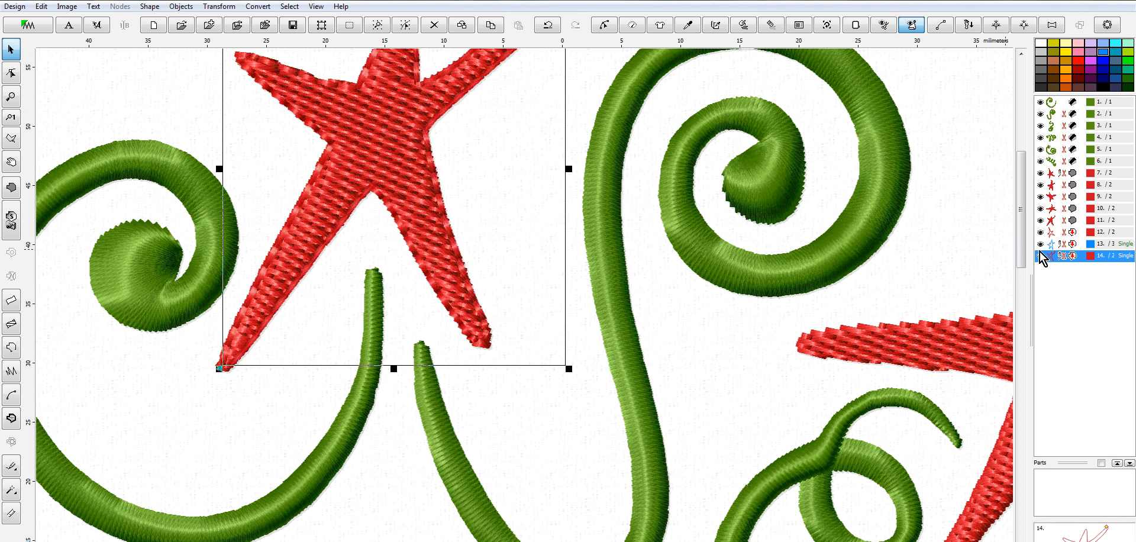
{"action": "left_click_drag", "start_coordinate": [1022, 232], "coordinate": [1023, 204]}
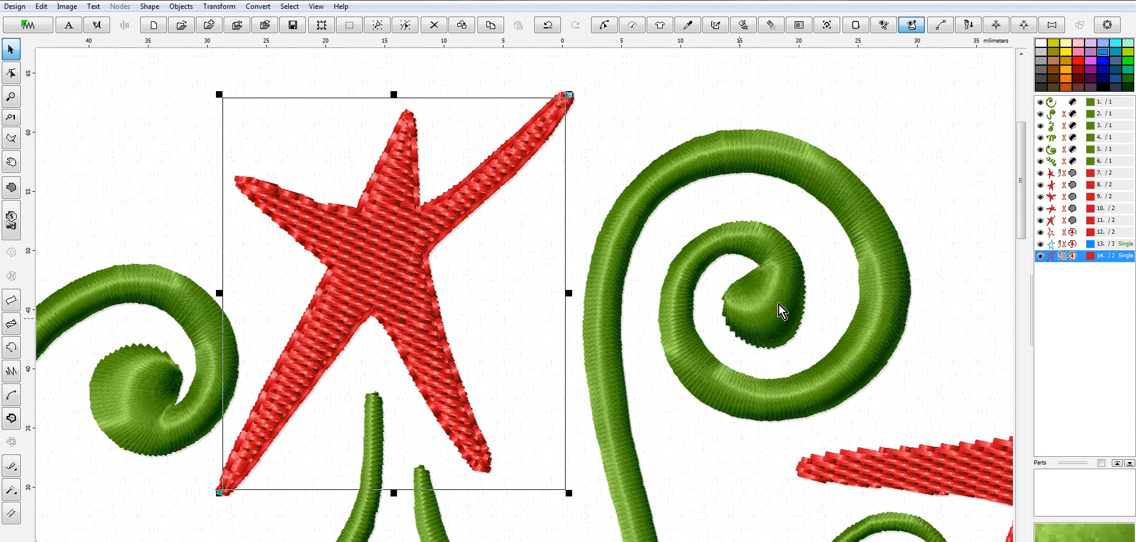
{"action": "scroll", "coordinate": [798, 347], "scroll_direction": "down", "scroll_amount": 1}
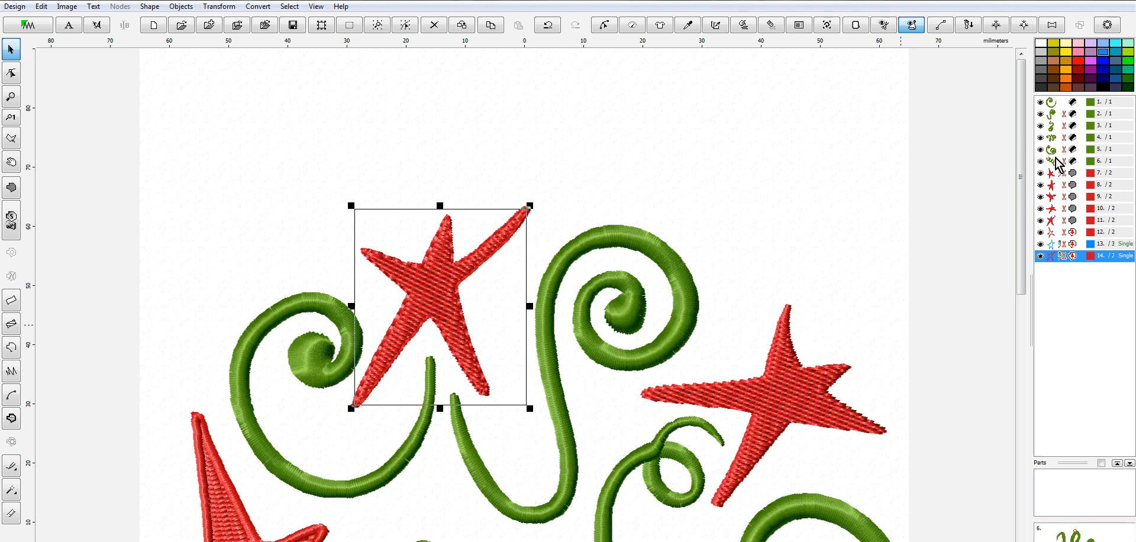
Create an outline from the fill of the green S-shaped swirl beside the top star and generate its stitches.
{"action": "left_click", "coordinate": [679, 340]}
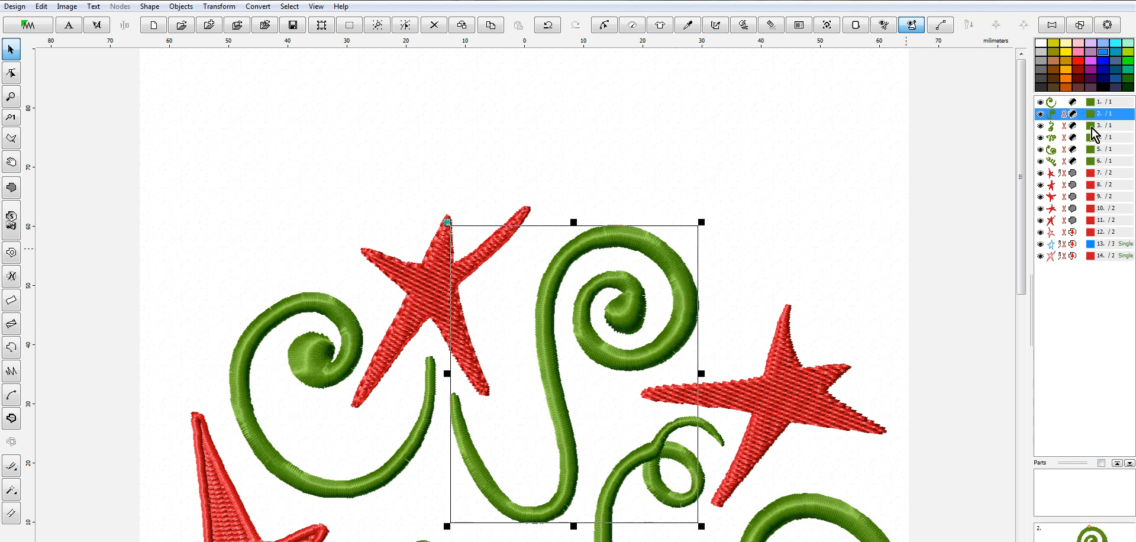
{"action": "left_click", "coordinate": [255, 7]}
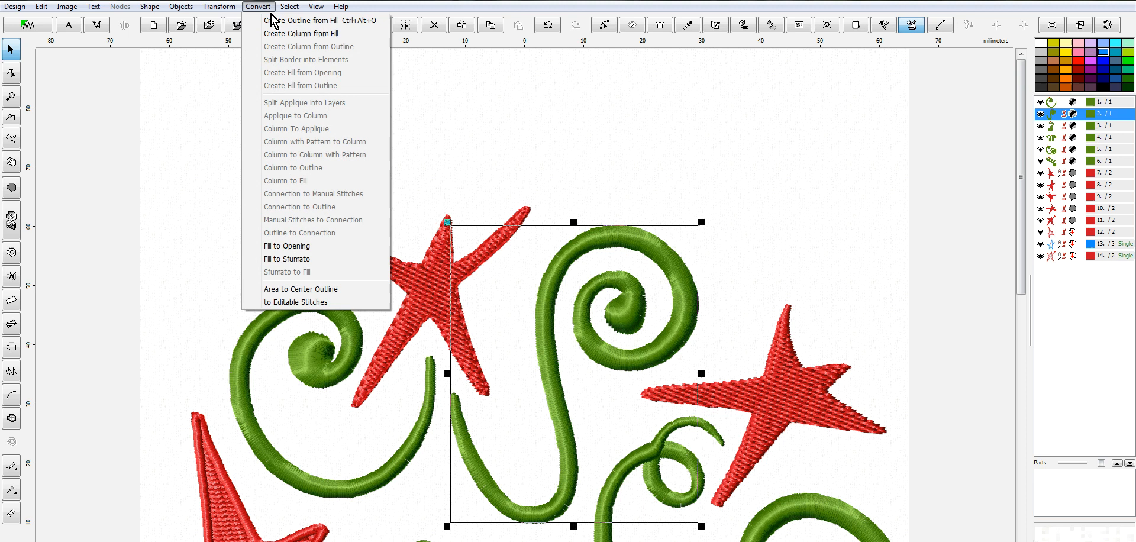
{"action": "left_click", "coordinate": [347, 21]}
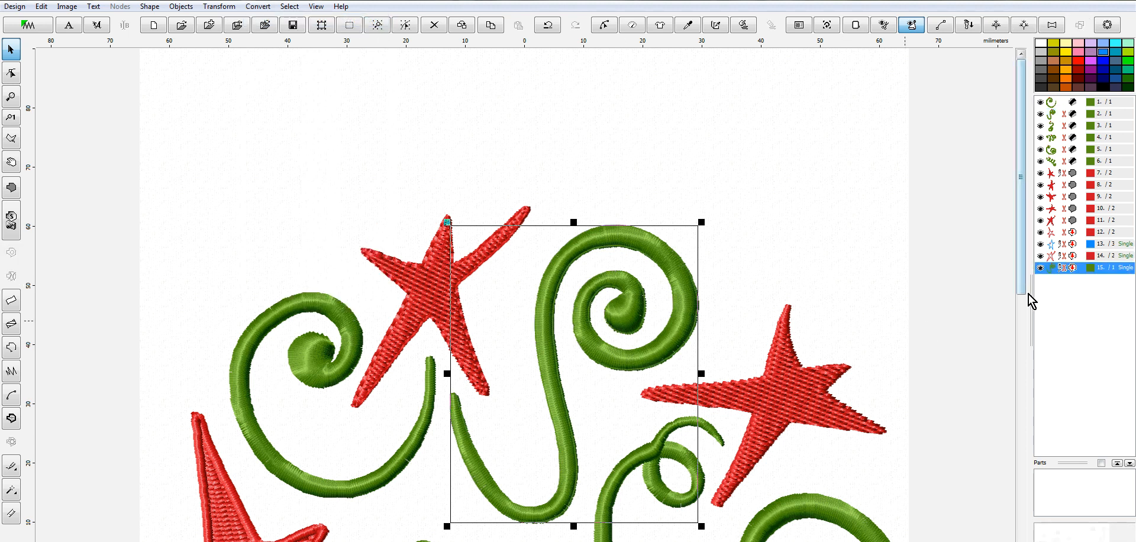
{"action": "right_click", "coordinate": [1051, 267]}
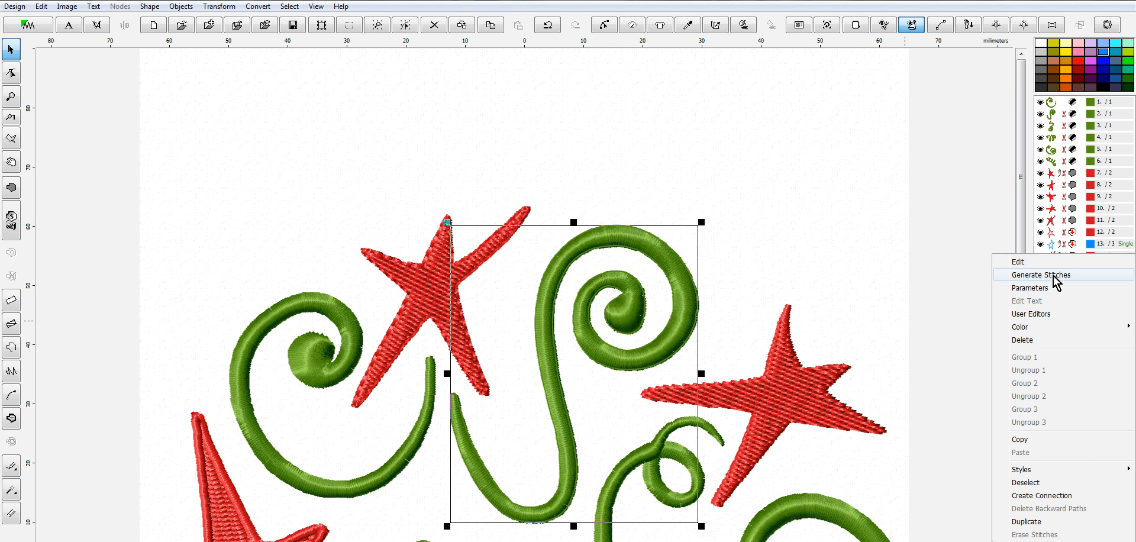
{"action": "left_click", "coordinate": [1053, 275]}
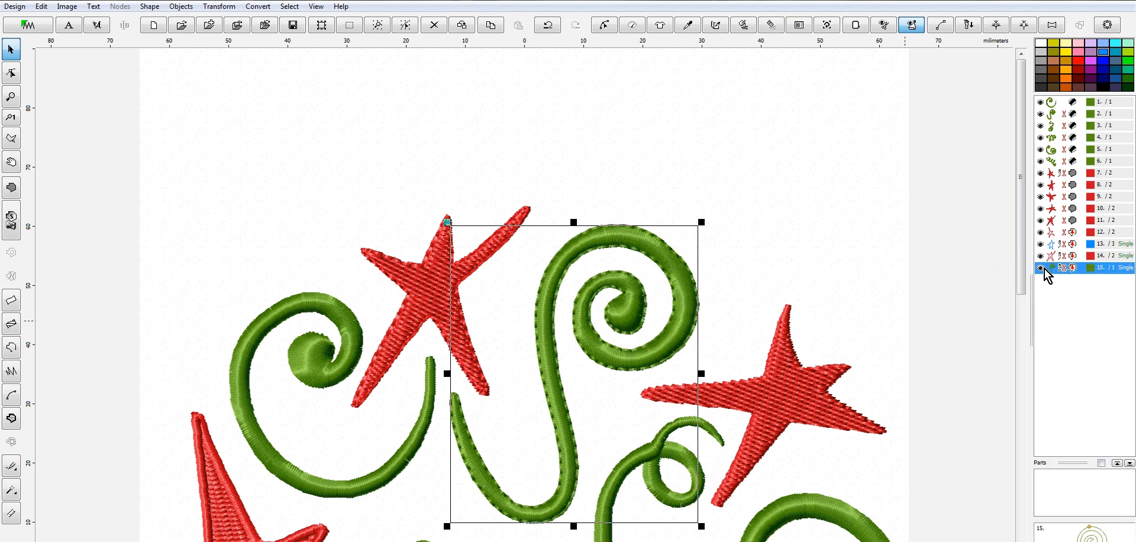
Recolor the S-shaped swirl's outline with a darker green from the thread color catalog.
{"action": "right_click", "coordinate": [1045, 267]}
{"action": "mouse_move", "coordinate": [1036, 328]}
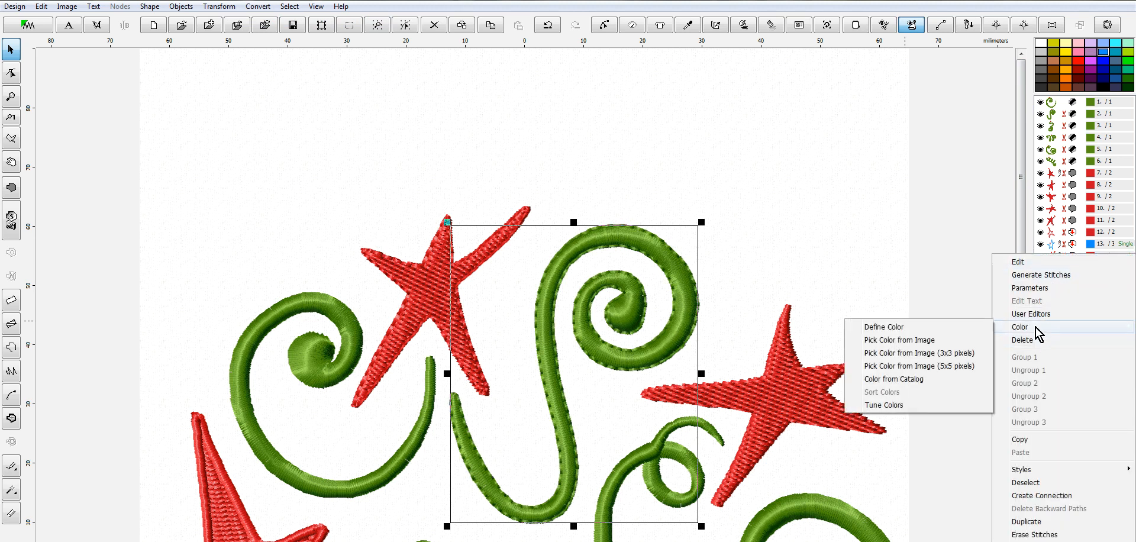
{"action": "left_click", "coordinate": [914, 377]}
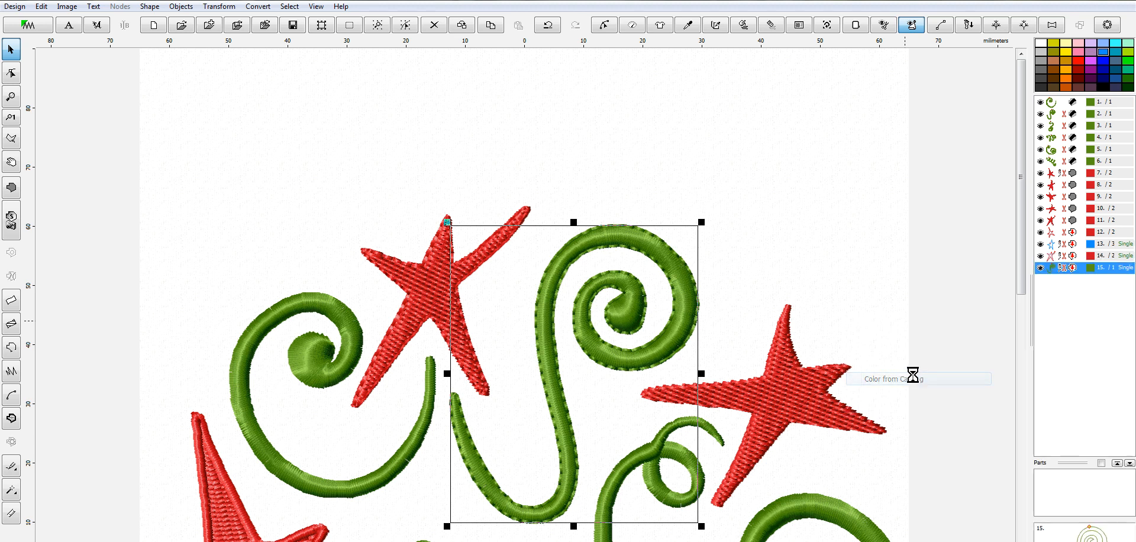
{"action": "left_click", "coordinate": [422, 362]}
{"action": "left_click", "coordinate": [634, 451]}
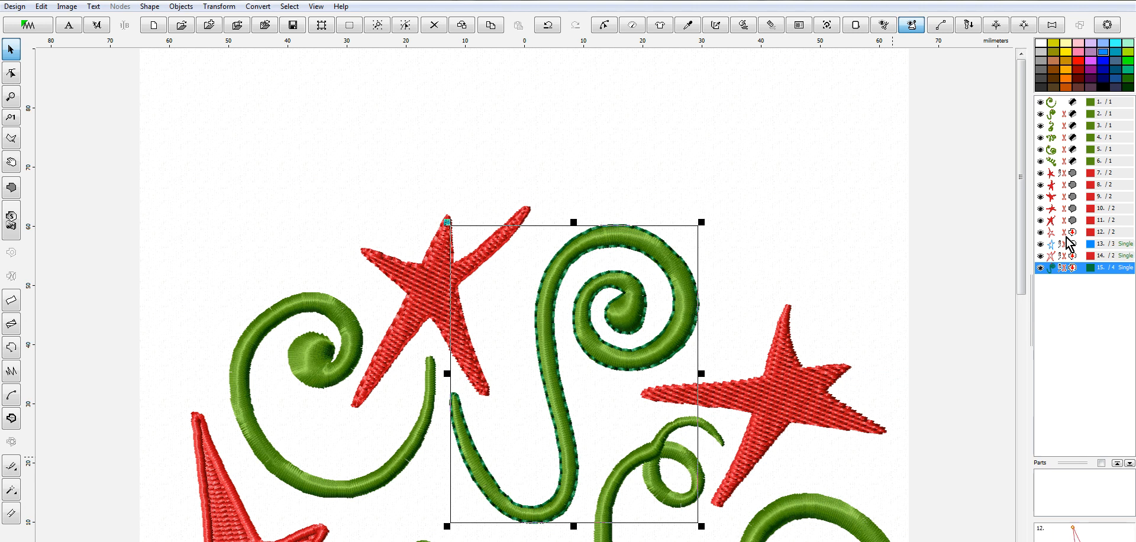
Recolor the leftmost, lower-left and top star outlines together with a light orange from the Madeira Rayon catalog.
{"action": "left_click", "coordinate": [1049, 232]}
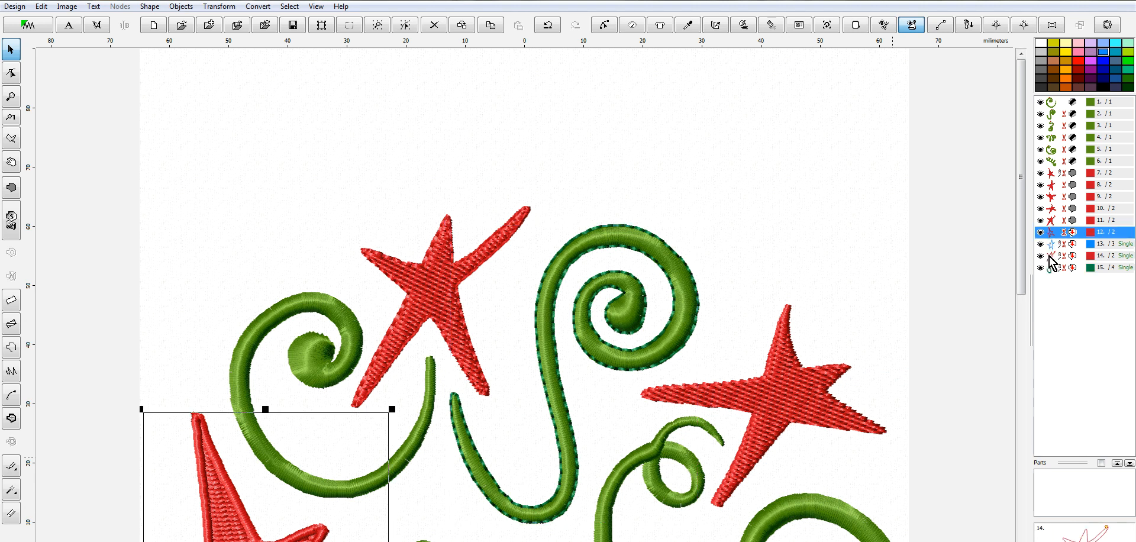
{"action": "left_click", "coordinate": [1052, 261]}
{"action": "left_click", "coordinate": [1051, 232], "text": "ctrl"}
{"action": "right_click", "coordinate": [1052, 233]}
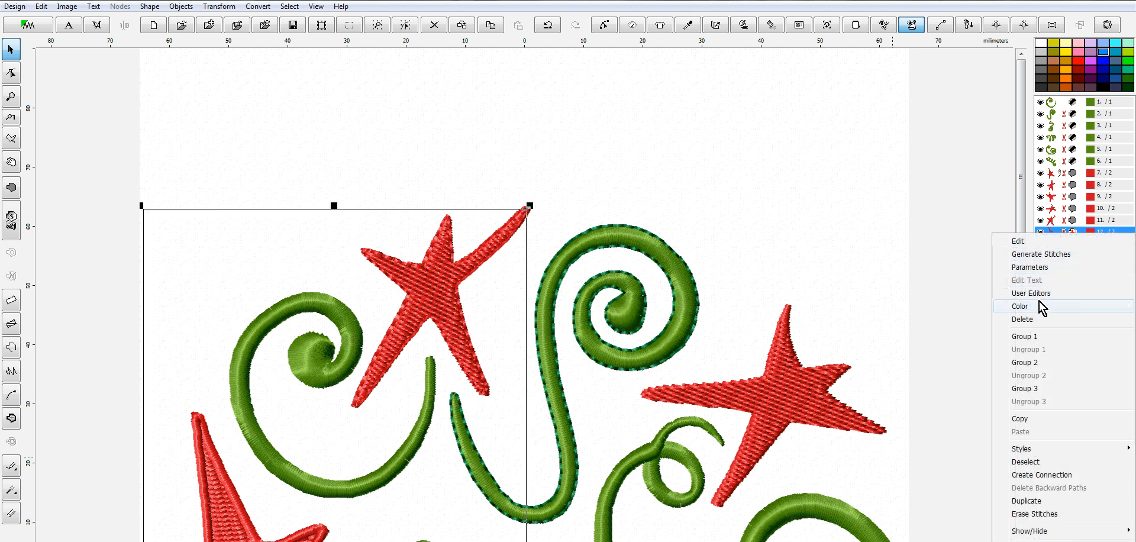
{"action": "mouse_move", "coordinate": [1042, 308]}
{"action": "left_click", "coordinate": [905, 358]}
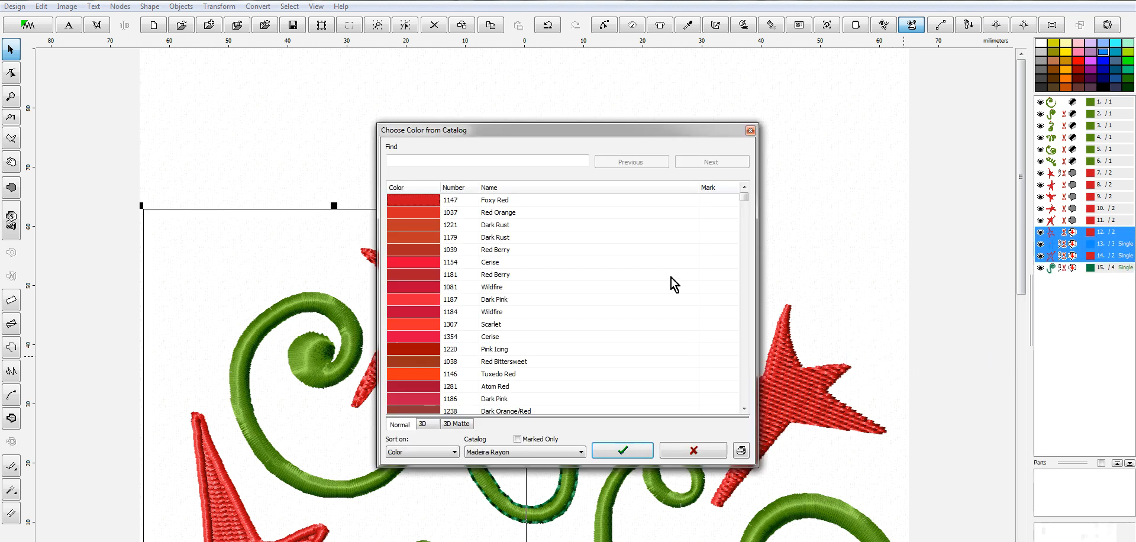
{"action": "left_click_drag", "start_coordinate": [744, 199], "coordinate": [749, 266]}
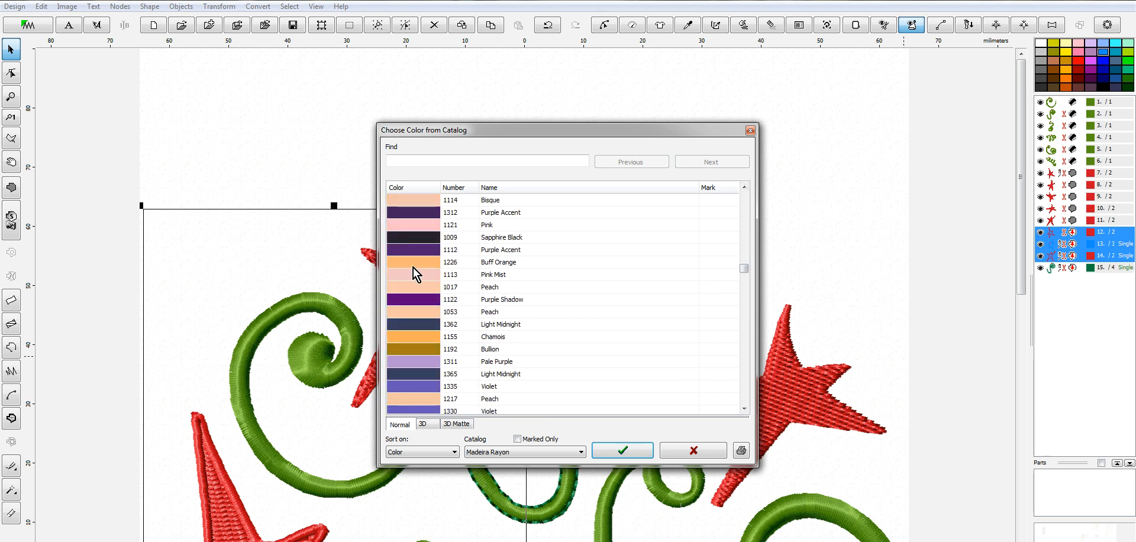
{"action": "left_click", "coordinate": [652, 453]}
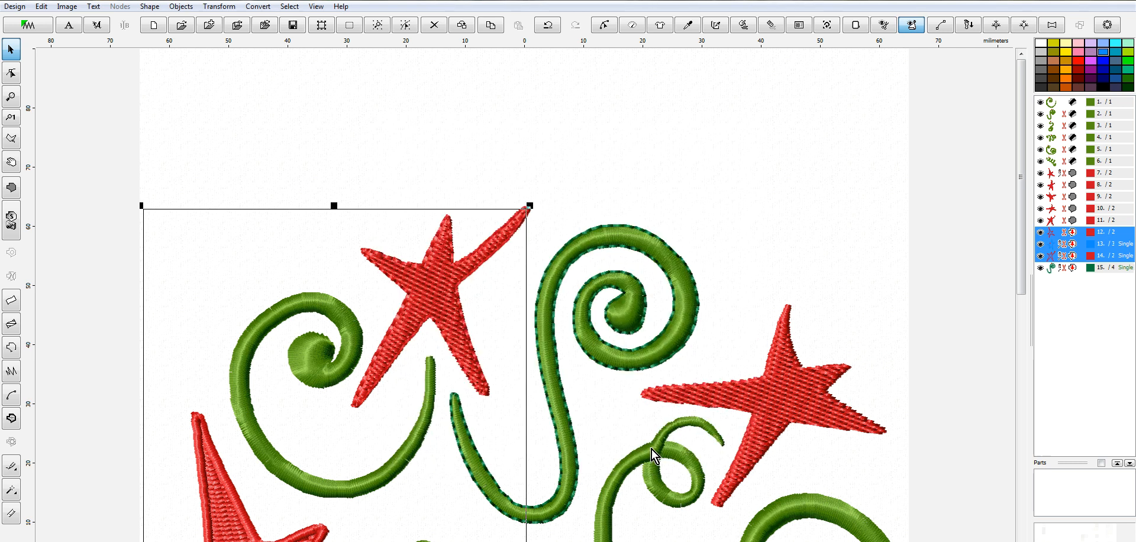
{"action": "scroll", "coordinate": [858, 303], "scroll_direction": "down", "scroll_amount": 1}
{"action": "scroll", "coordinate": [437, 371], "scroll_direction": "up", "scroll_amount": 1}
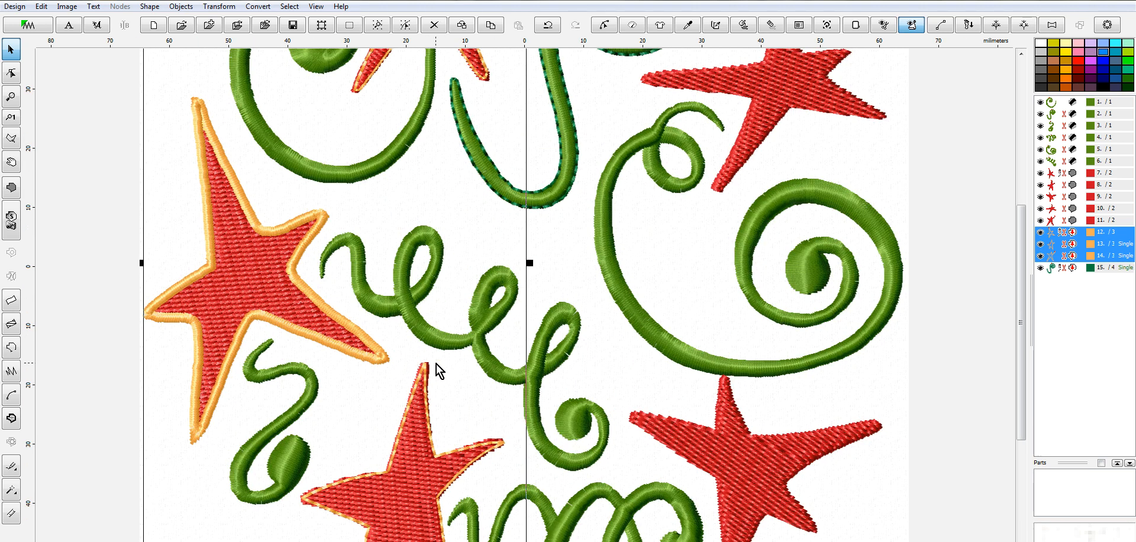
{"action": "scroll", "coordinate": [499, 356], "scroll_direction": "down", "scroll_amount": 1}
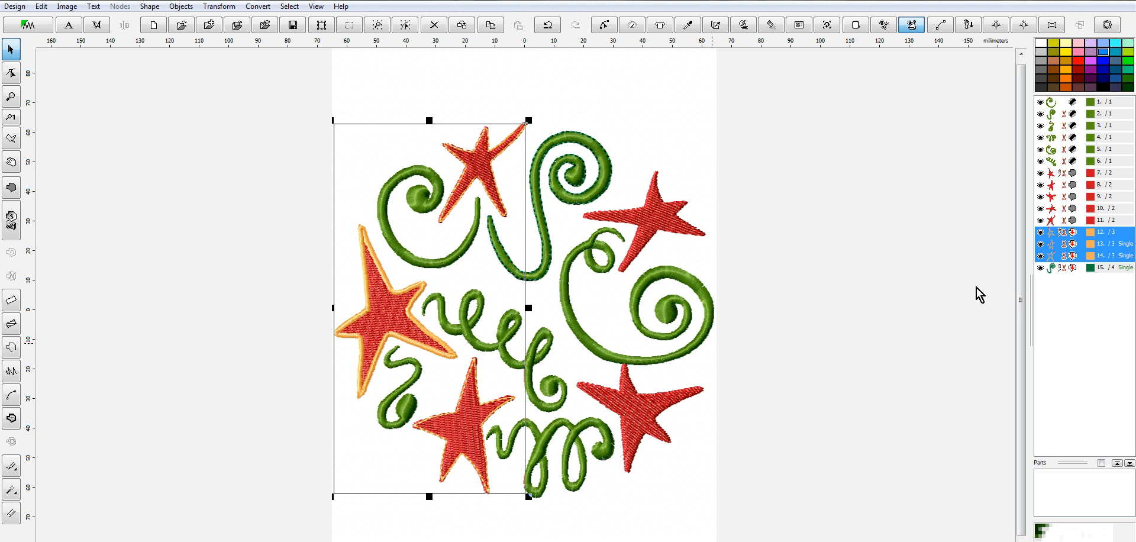
Create an outline from the fill of the upper-right red star.
{"action": "left_click", "coordinate": [665, 224]}
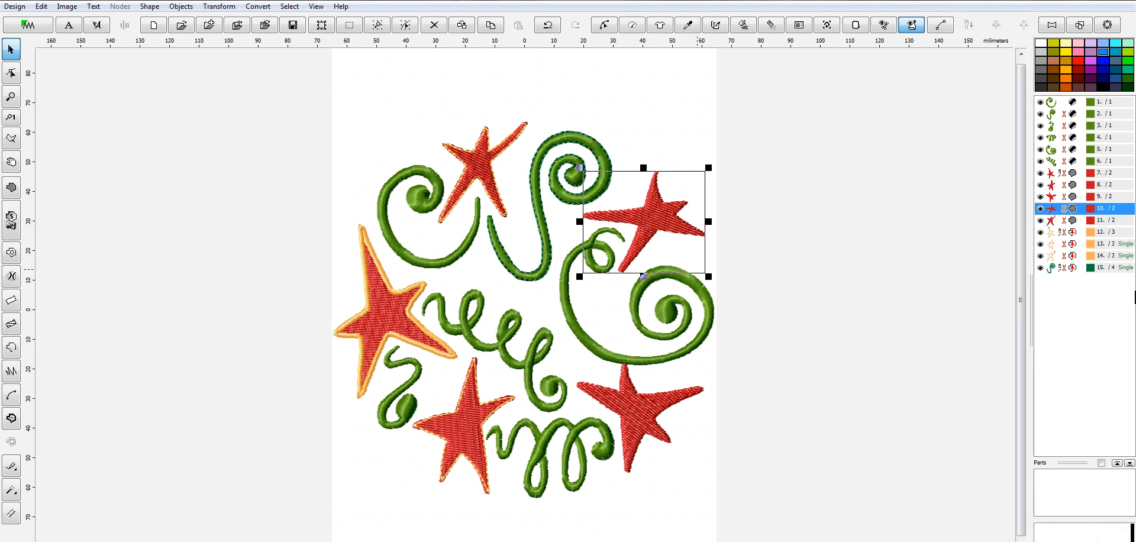
{"action": "left_click", "coordinate": [258, 7]}
{"action": "left_click", "coordinate": [300, 30]}
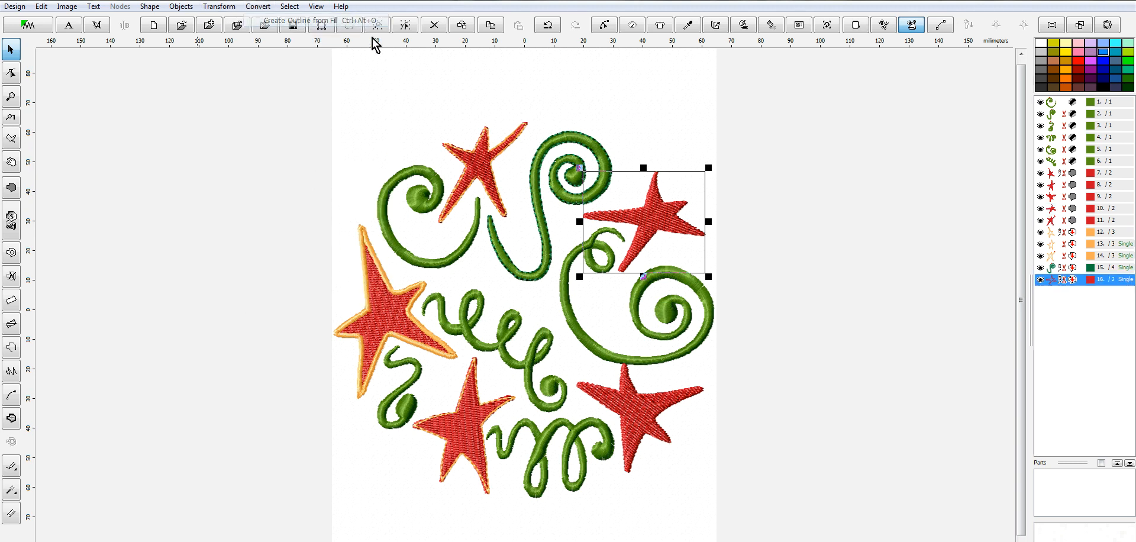
Change the upper-right star's outline to the Border type with the Circles pattern and generate its stitches.
{"action": "right_click", "coordinate": [1054, 280]}
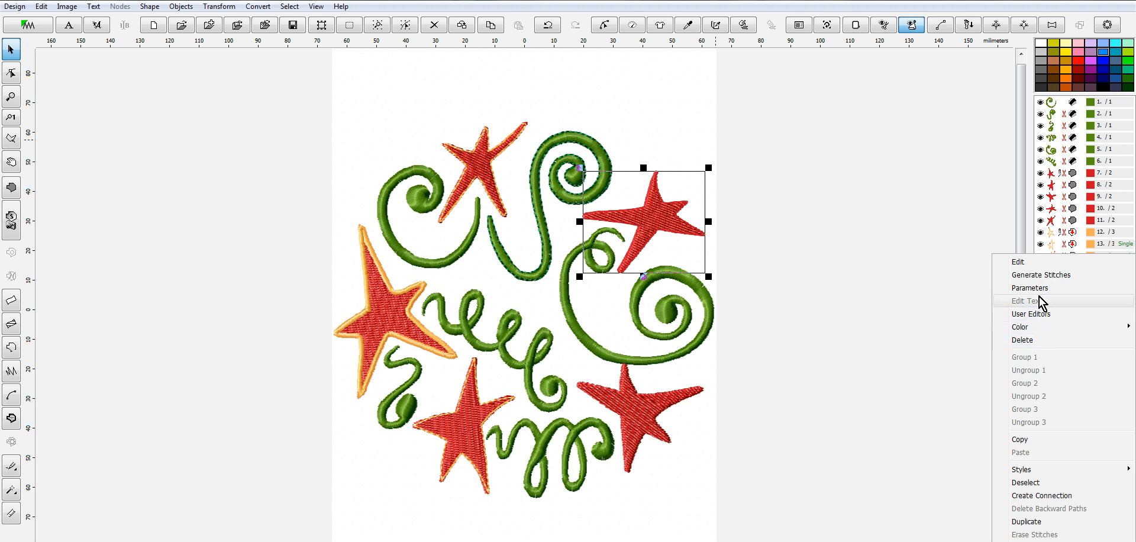
{"action": "left_click", "coordinate": [1040, 288]}
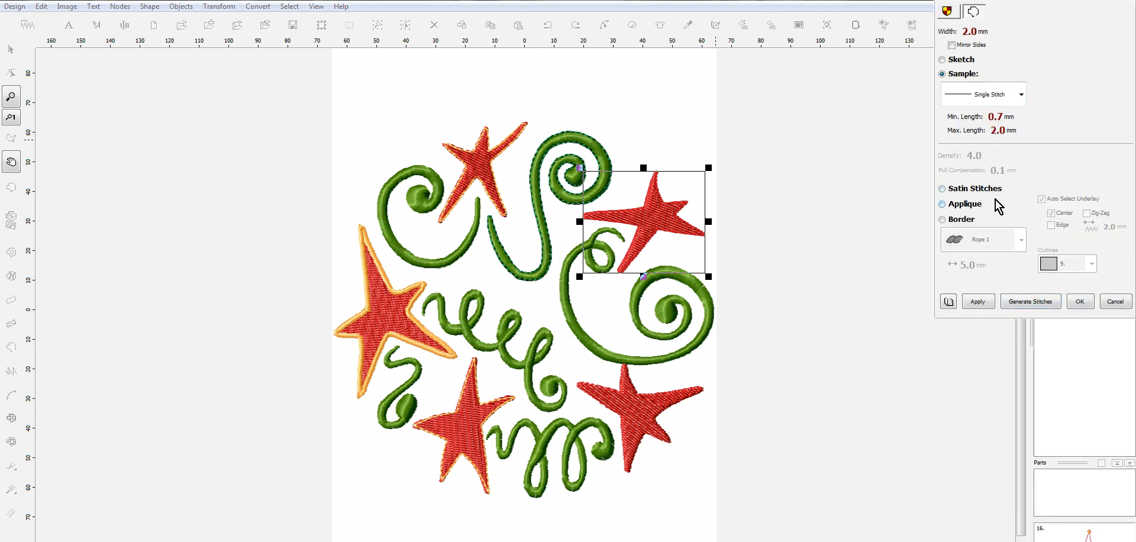
{"action": "left_click", "coordinate": [961, 221]}
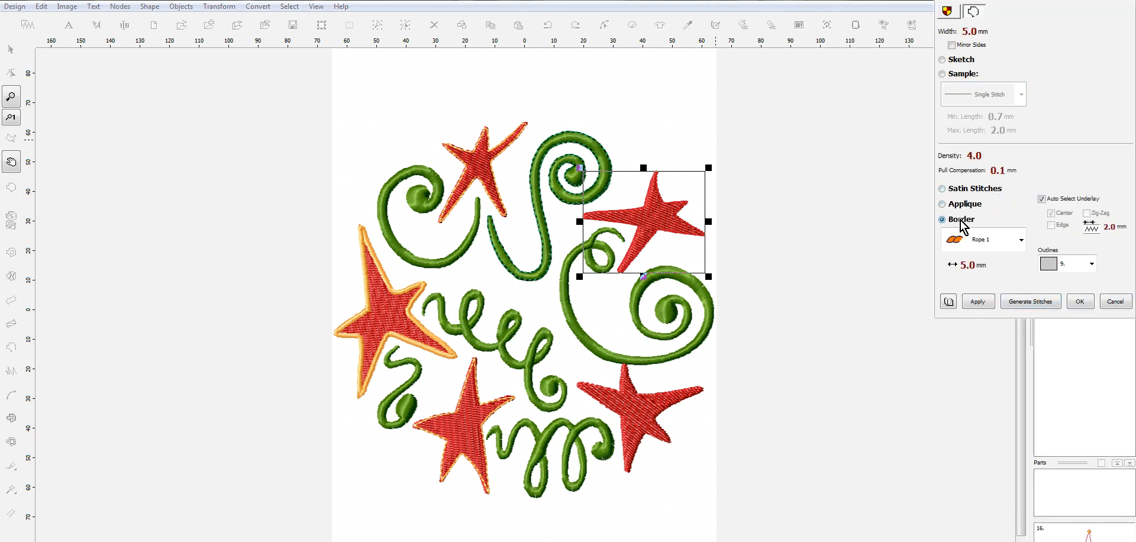
{"action": "left_click", "coordinate": [1022, 240]}
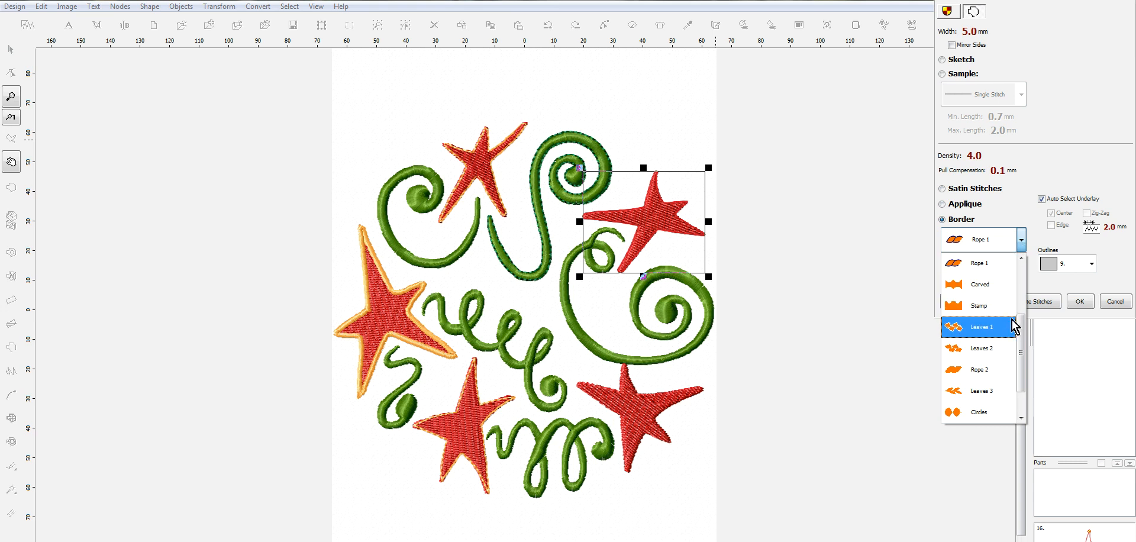
{"action": "left_click_drag", "start_coordinate": [1021, 325], "coordinate": [1029, 346]}
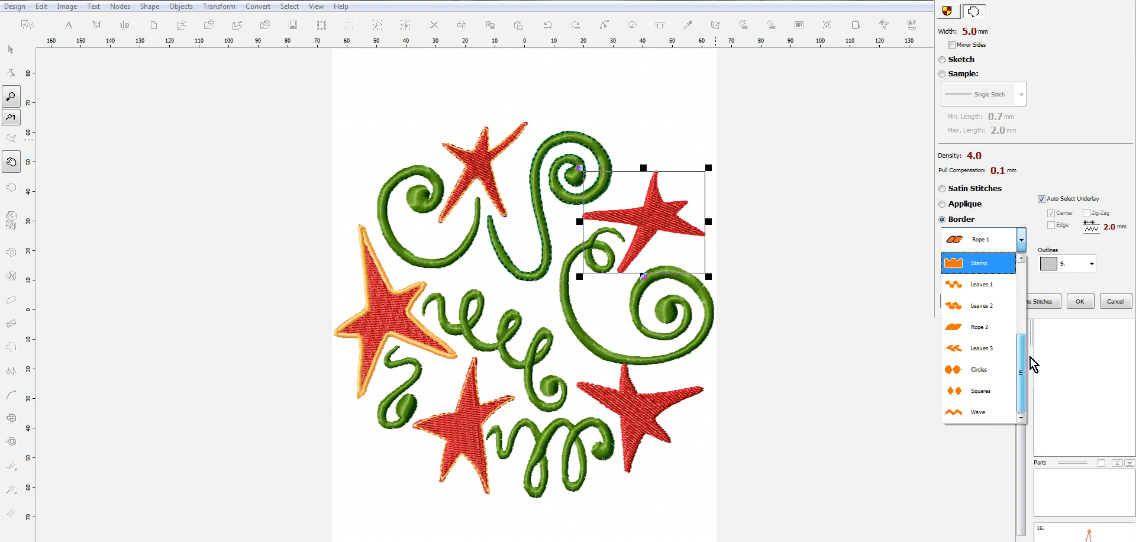
{"action": "left_click", "coordinate": [991, 375]}
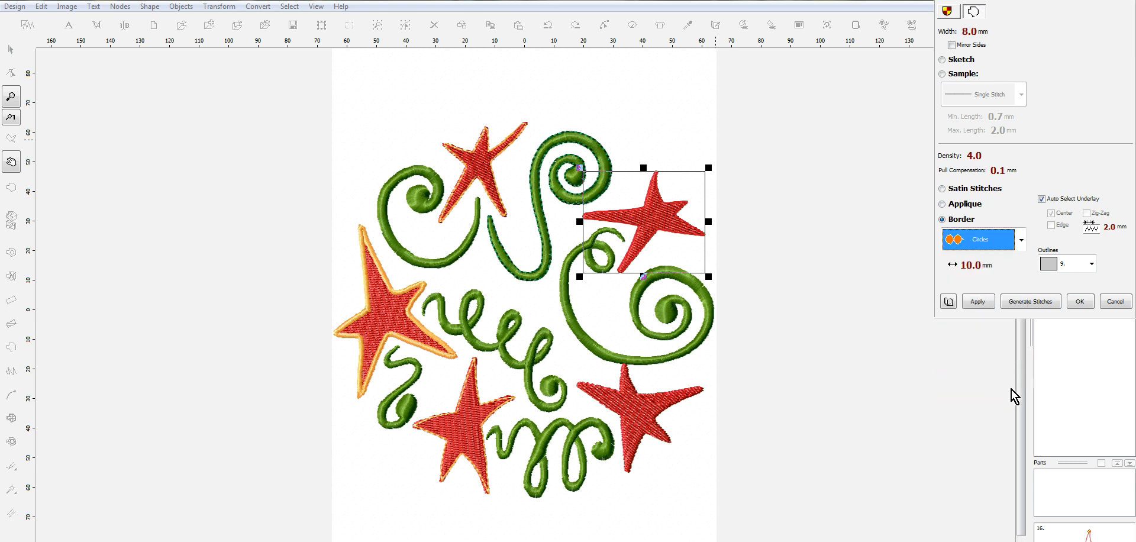
{"action": "left_click", "coordinate": [1035, 308]}
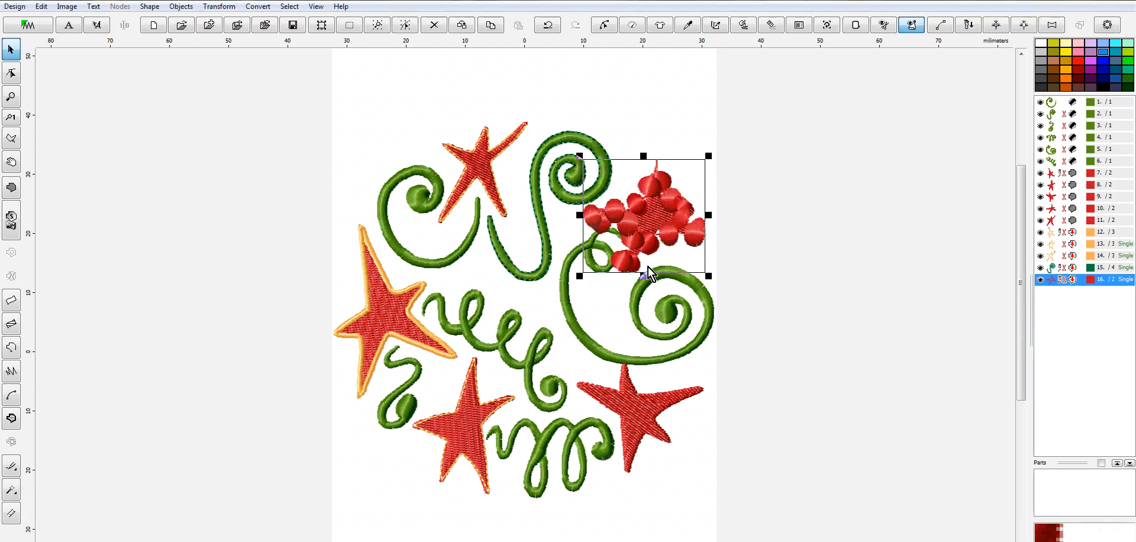
Set the width of the circle border around the upper-right star to 2.0 mm in its parameters.
{"action": "scroll", "coordinate": [648, 268], "scroll_direction": "up", "scroll_amount": 4}
{"action": "scroll", "coordinate": [1004, 278], "scroll_direction": "down", "scroll_amount": 2}
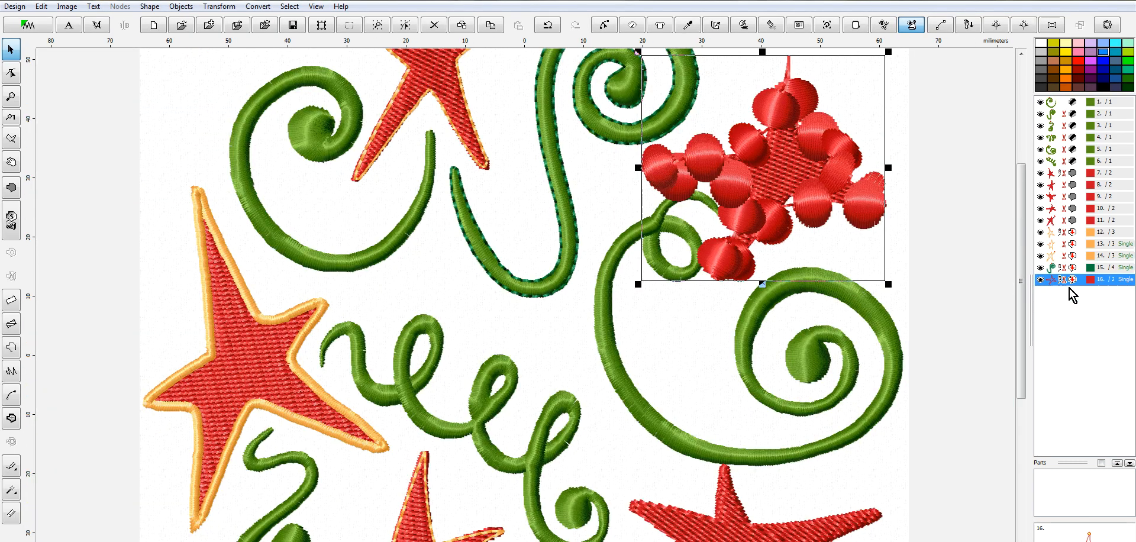
{"action": "right_click", "coordinate": [1056, 282]}
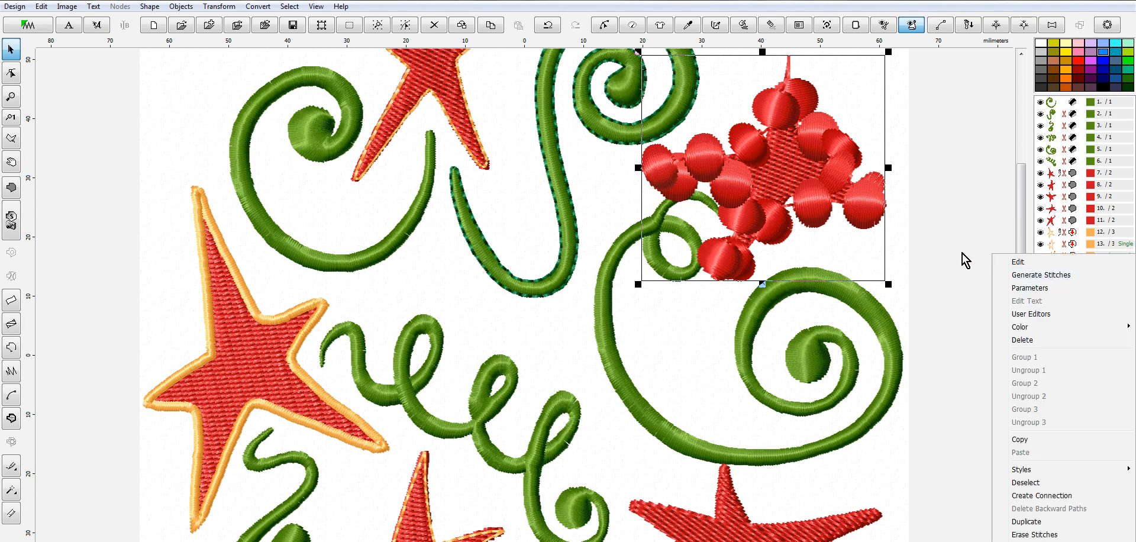
{"action": "key", "text": "Escape"}
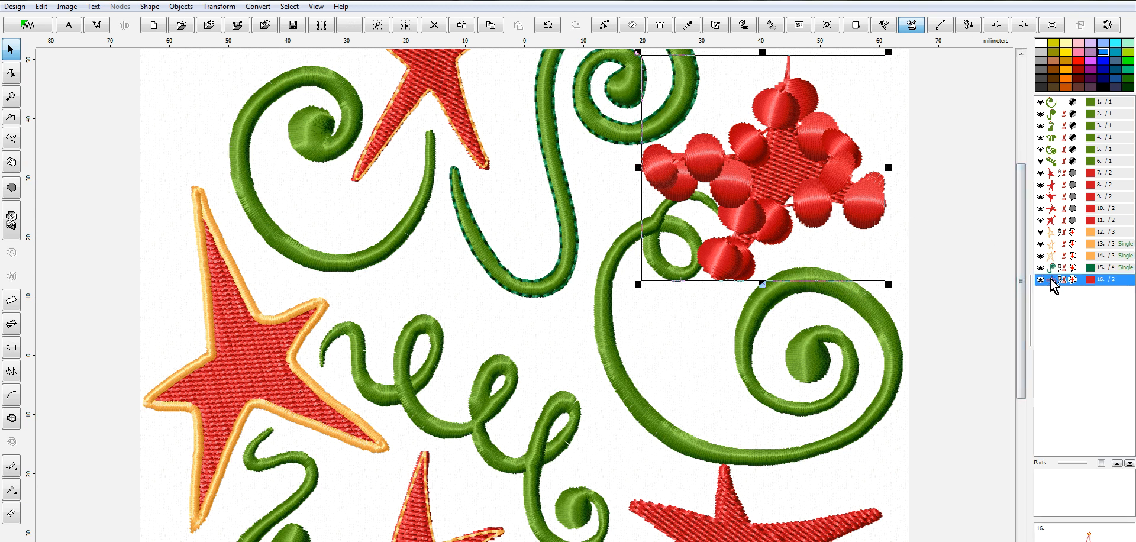
{"action": "right_click", "coordinate": [1052, 280]}
{"action": "left_click", "coordinate": [1062, 286]}
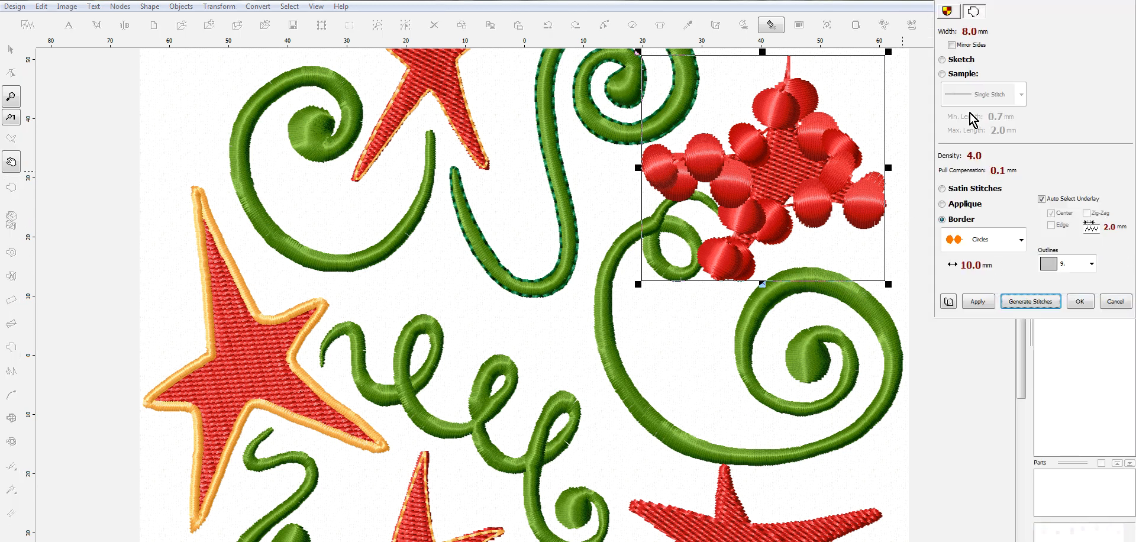
{"action": "left_click", "coordinate": [949, 35]}
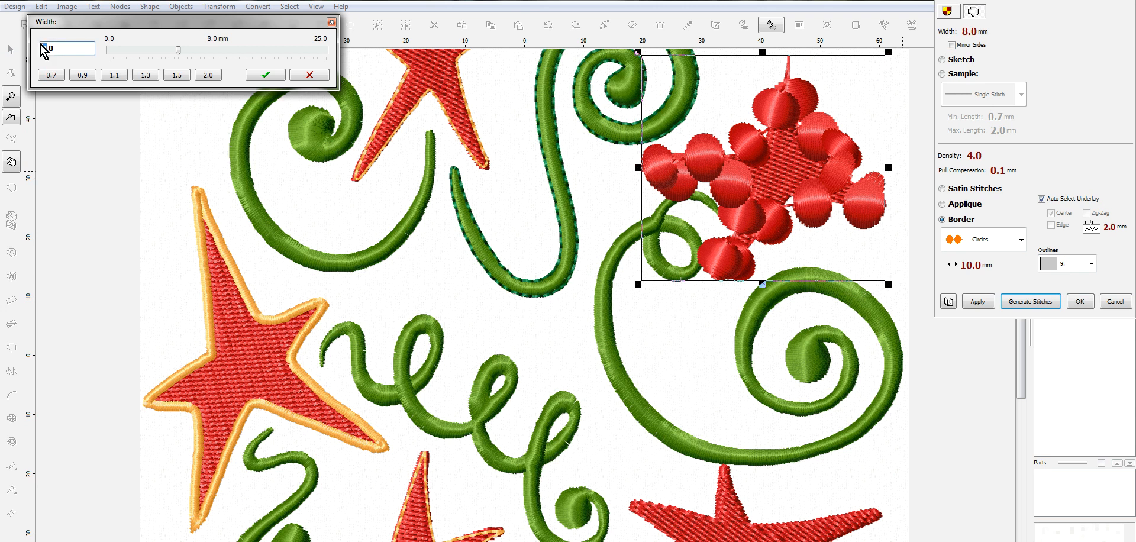
{"action": "left_click", "coordinate": [265, 78]}
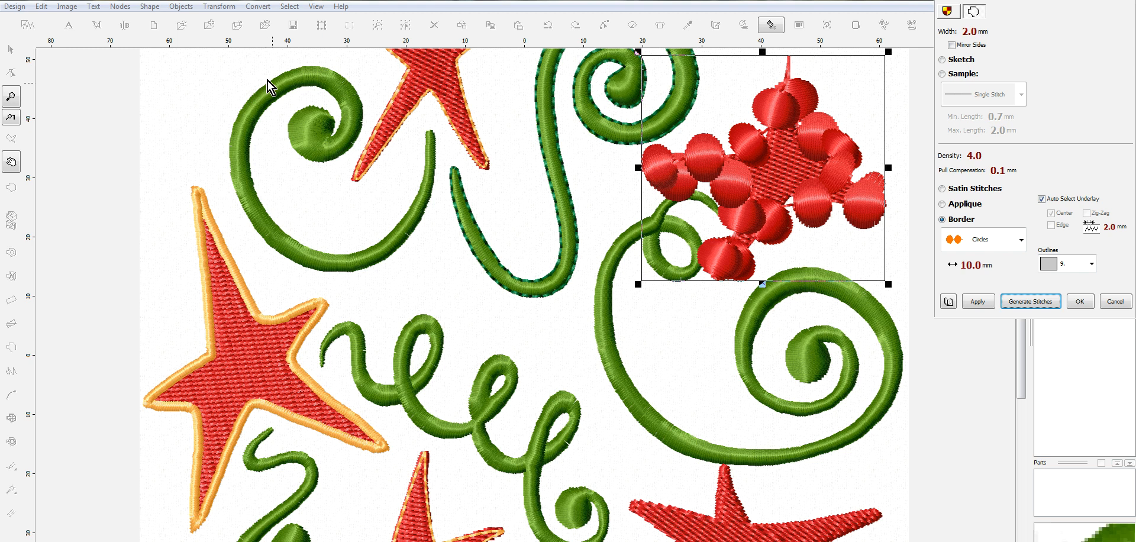
Set the circle pattern's length to 2 mm and regenerate the upper-right star's outline stitches.
{"action": "left_click", "coordinate": [956, 265]}
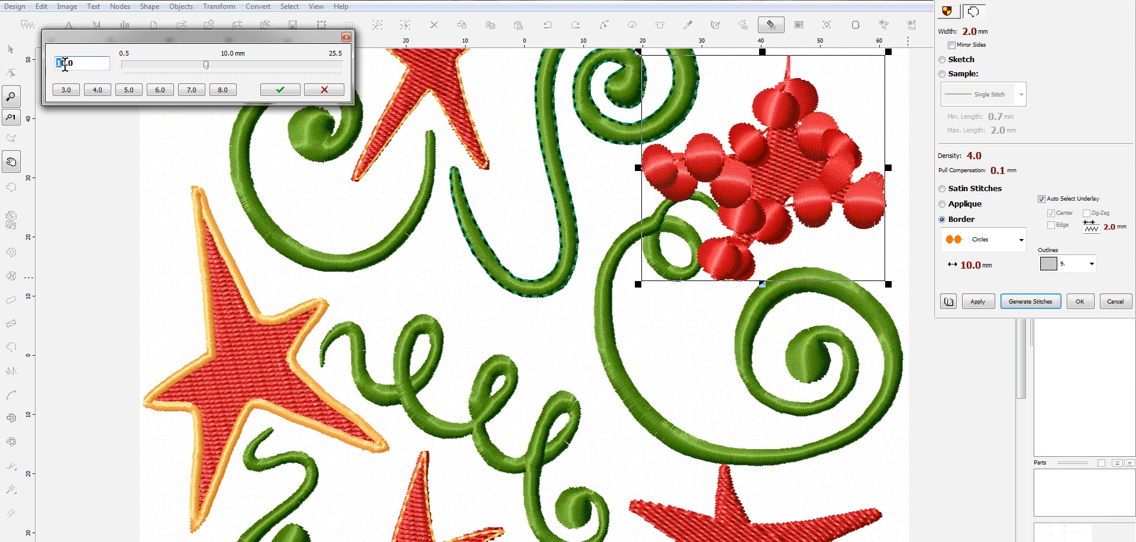
{"action": "type", "text": "2"}
{"action": "left_click", "coordinate": [294, 90]}
{"action": "left_click", "coordinate": [1035, 303]}
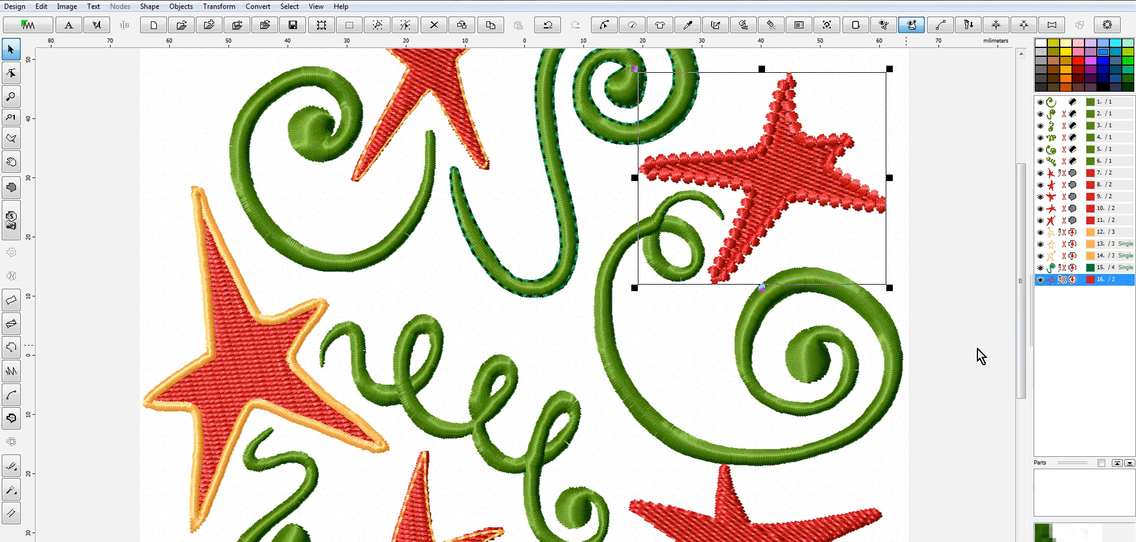
{"action": "mouse_move", "coordinate": [1022, 284]}
{"action": "left_mouse_down"}
{"action": "mouse_move", "coordinate": [1026, 338]}
{"action": "mouse_move", "coordinate": [1037, 282]}
{"action": "left_mouse_up"}
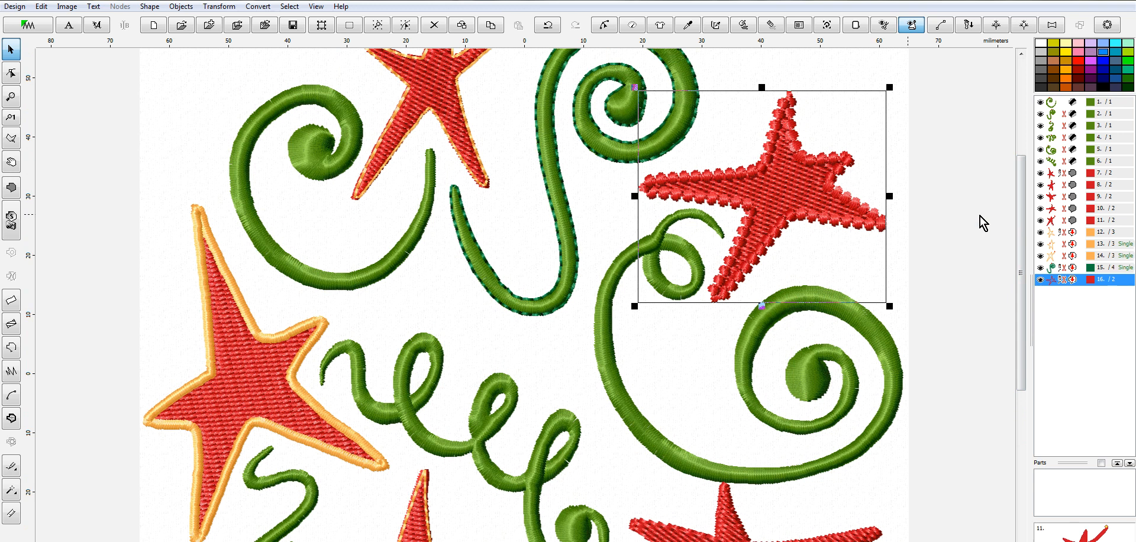
{"action": "left_click_drag", "start_coordinate": [1025, 236], "coordinate": [1026, 186]}
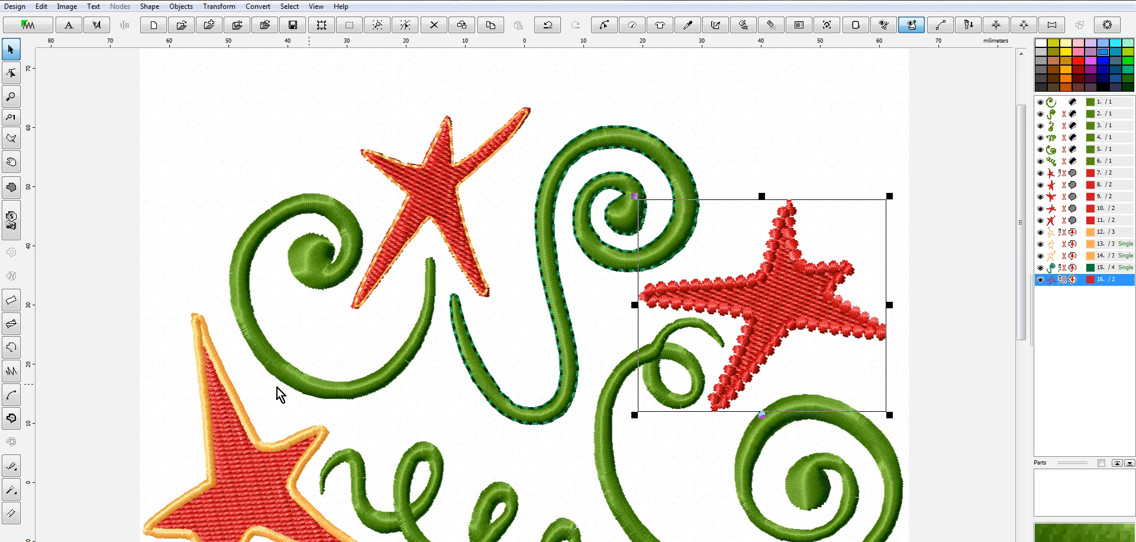
{"action": "scroll", "coordinate": [875, 319], "scroll_direction": "down", "scroll_amount": 1}
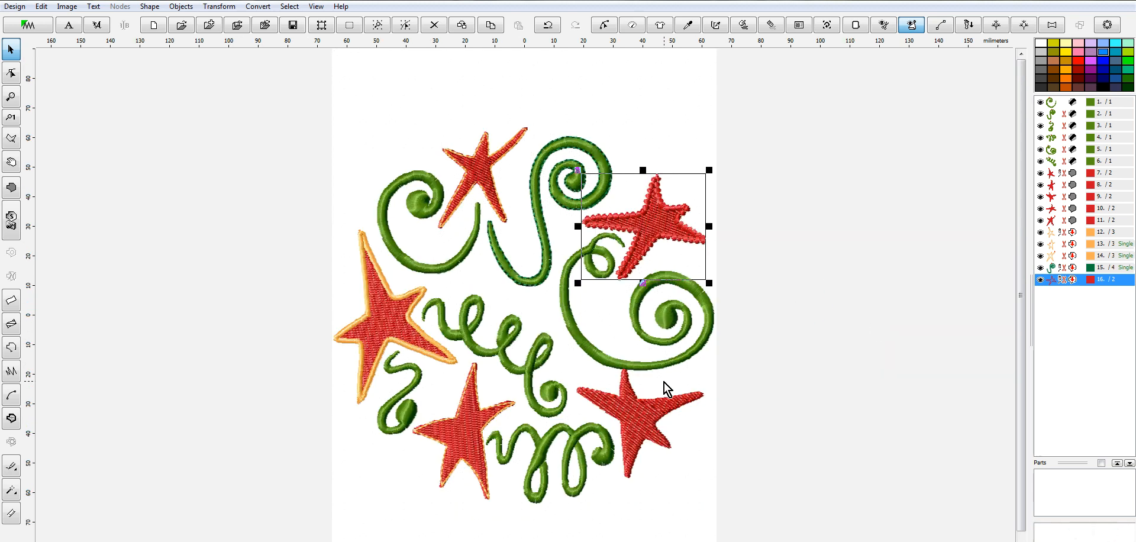
{"action": "scroll", "coordinate": [665, 382], "scroll_direction": "up", "scroll_amount": 2}
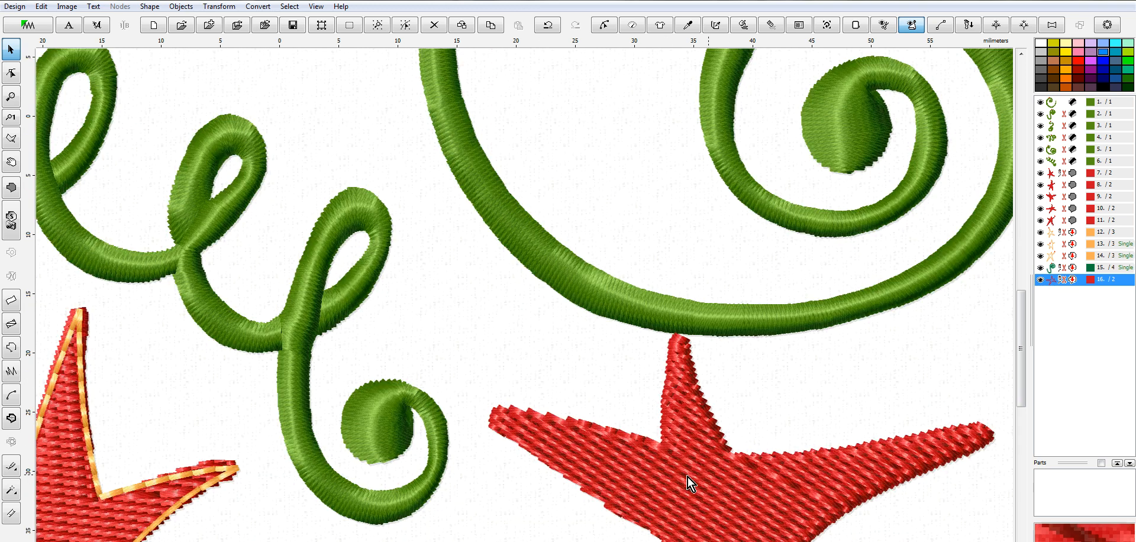
Start opening another design file, discarding the changes to ChristmasStars2-5x7.eof.
{"action": "left_click", "coordinate": [15, 6]}
{"action": "left_click", "coordinate": [37, 50]}
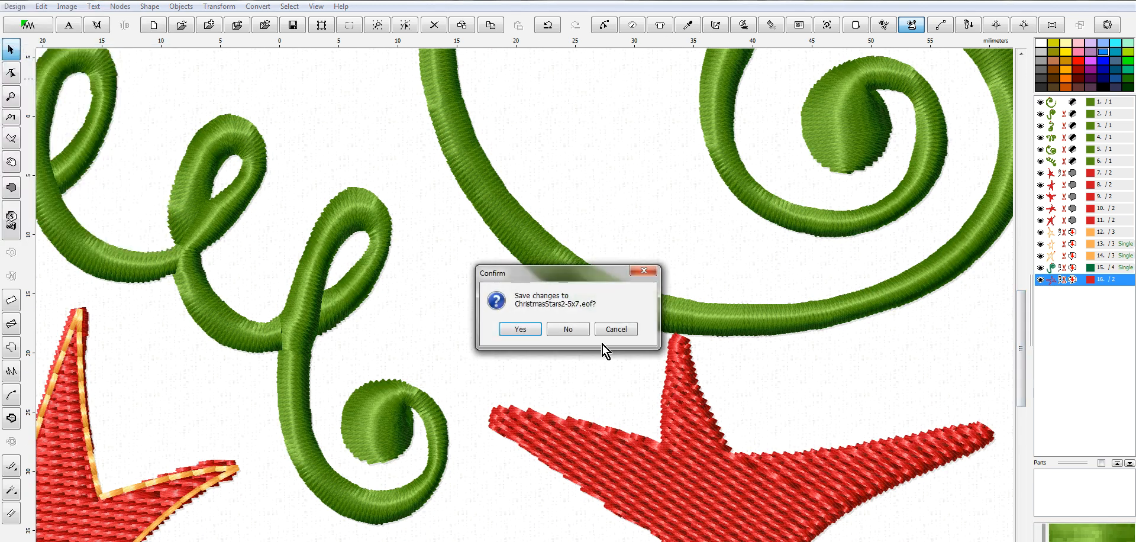
{"action": "left_click", "coordinate": [568, 329]}
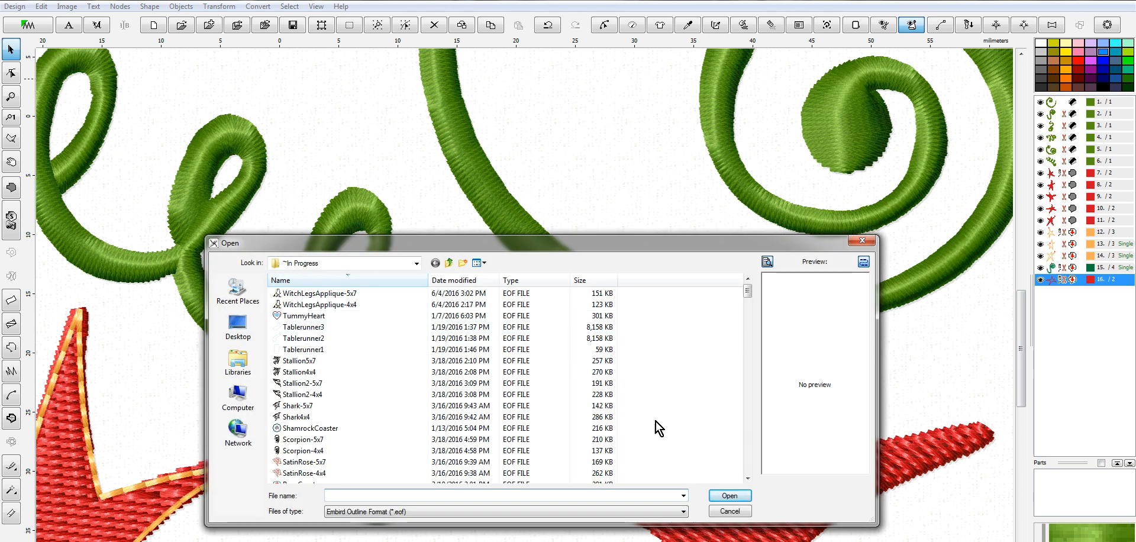
Look through the Witch Shoe folder for a design and return to the ~In Progress folder.
{"action": "scroll", "coordinate": [751, 314], "scroll_direction": "down", "scroll_amount": 15}
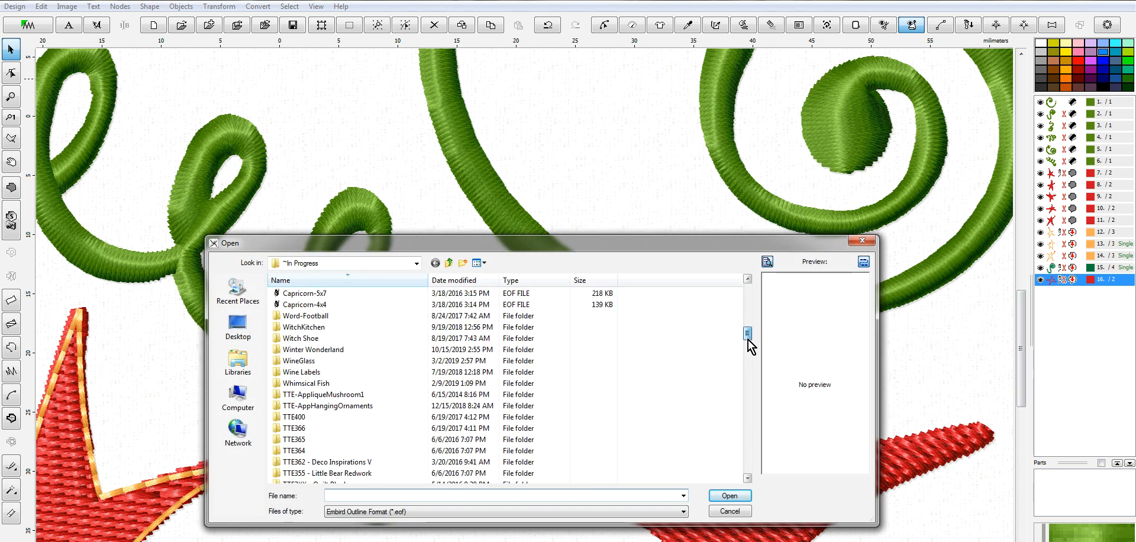
{"action": "left_click", "coordinate": [323, 340]}
{"action": "double_click", "coordinate": [322, 340]}
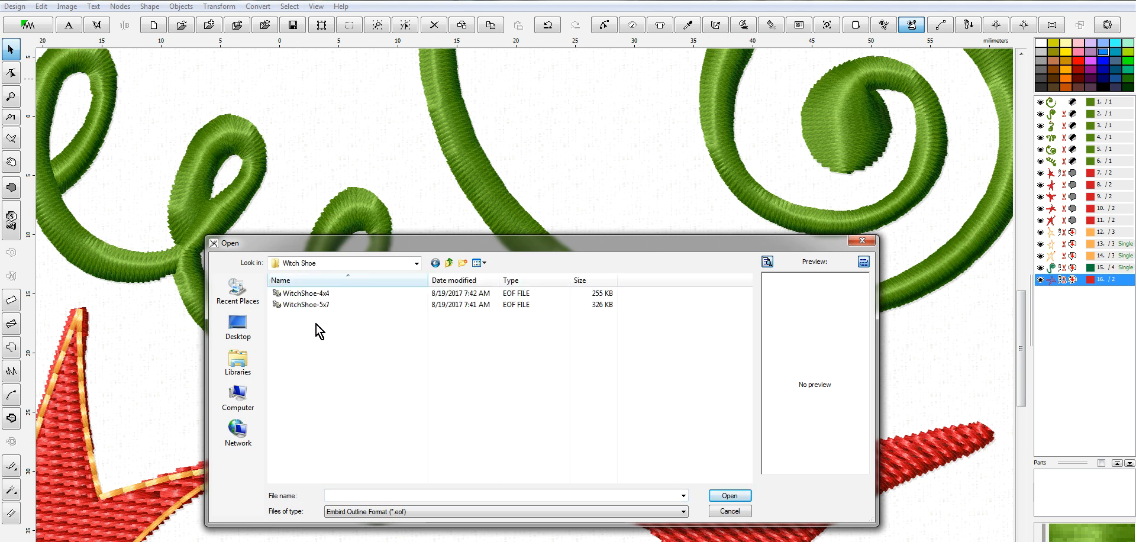
{"action": "left_click", "coordinate": [449, 262]}
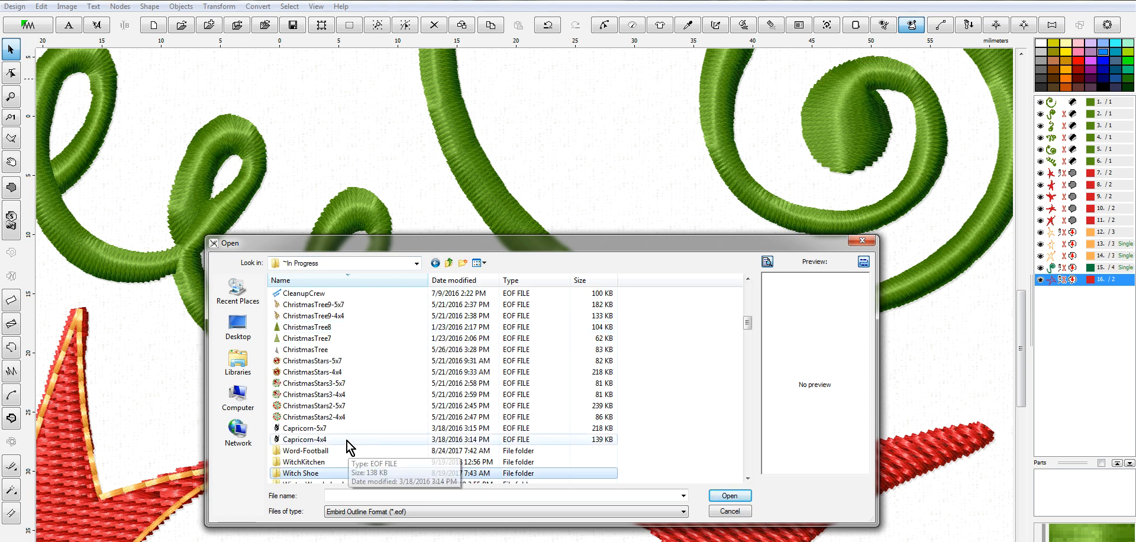
Preview WitchKitchen-6x10 in the WitchKitchen folder and return to the ~In Progress folder.
{"action": "scroll", "coordinate": [349, 442], "scroll_direction": "down", "scroll_amount": 1}
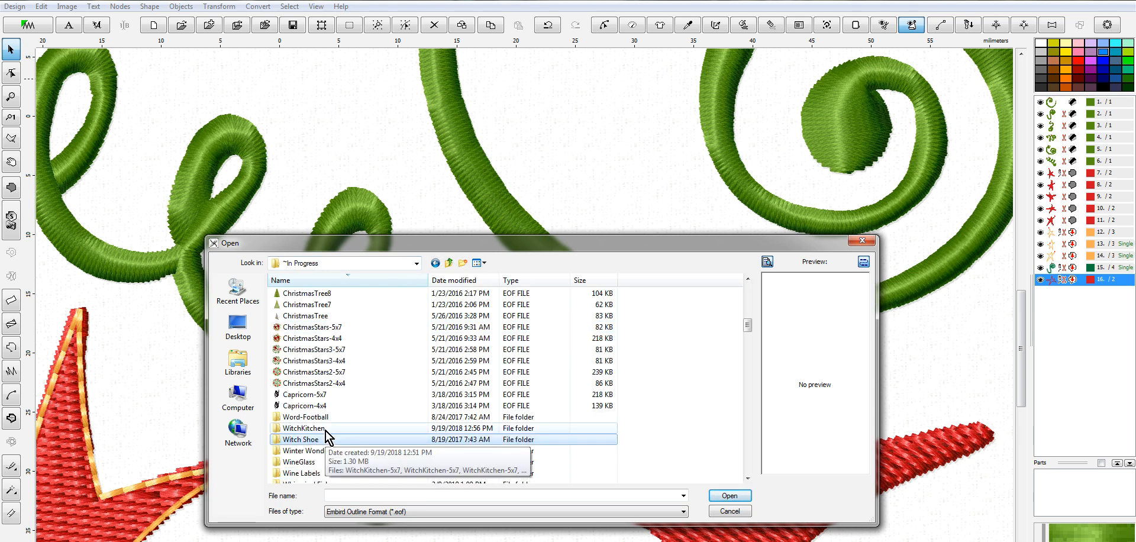
{"action": "left_click", "coordinate": [326, 429]}
{"action": "double_click", "coordinate": [326, 428]}
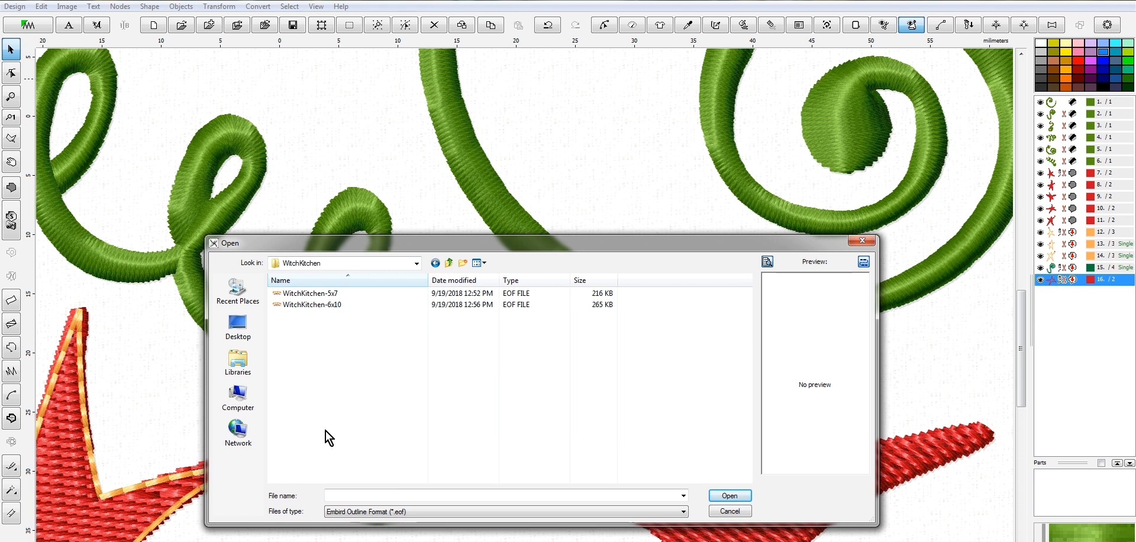
{"action": "left_click", "coordinate": [325, 305]}
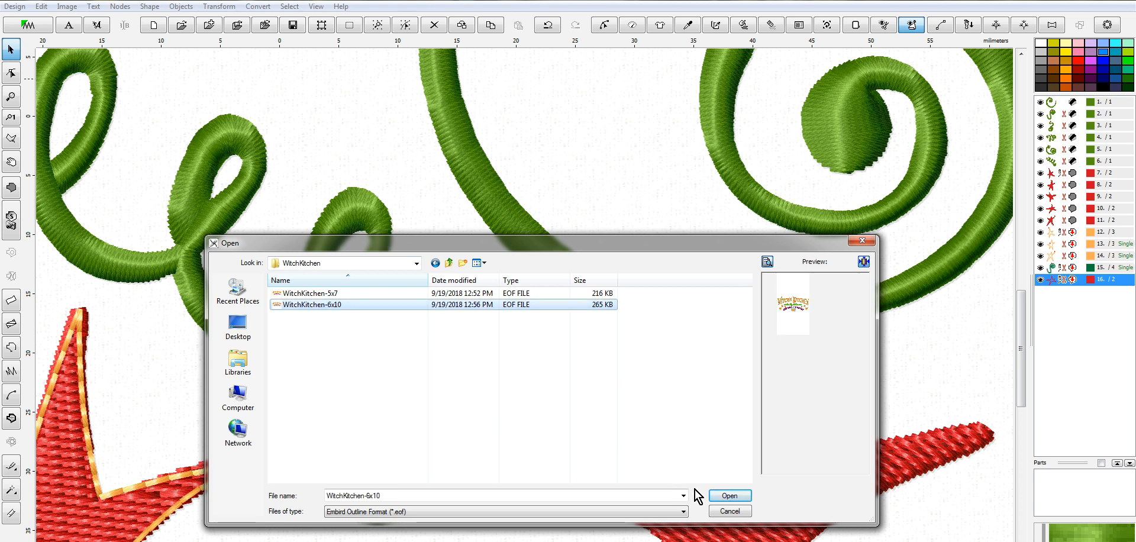
{"action": "left_click", "coordinate": [450, 264]}
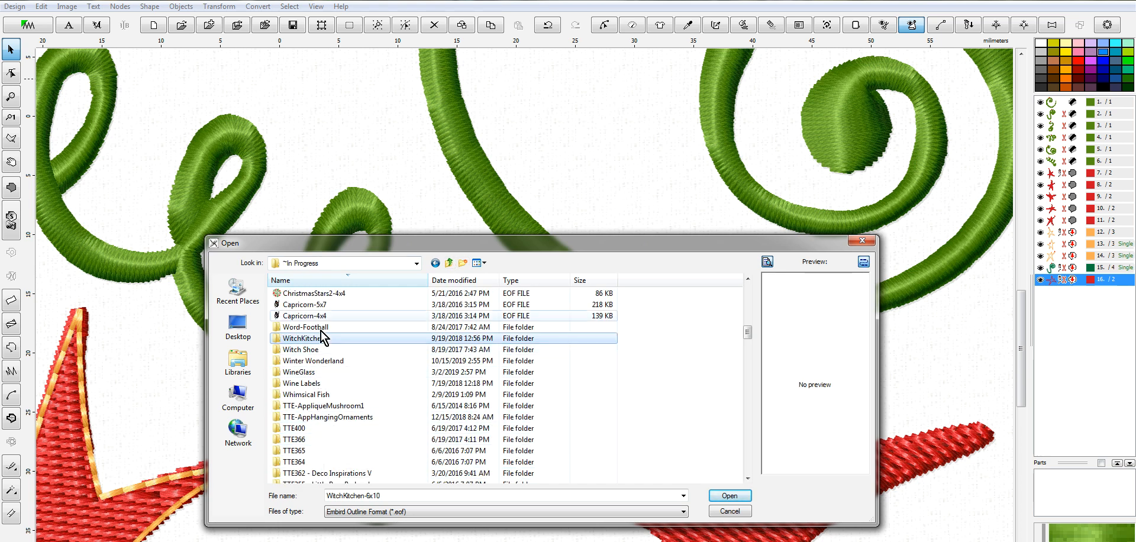
Sort the ~In Progress folder by name in ascending order, check its Snowman folder for designs and return.
{"action": "left_click", "coordinate": [332, 280]}
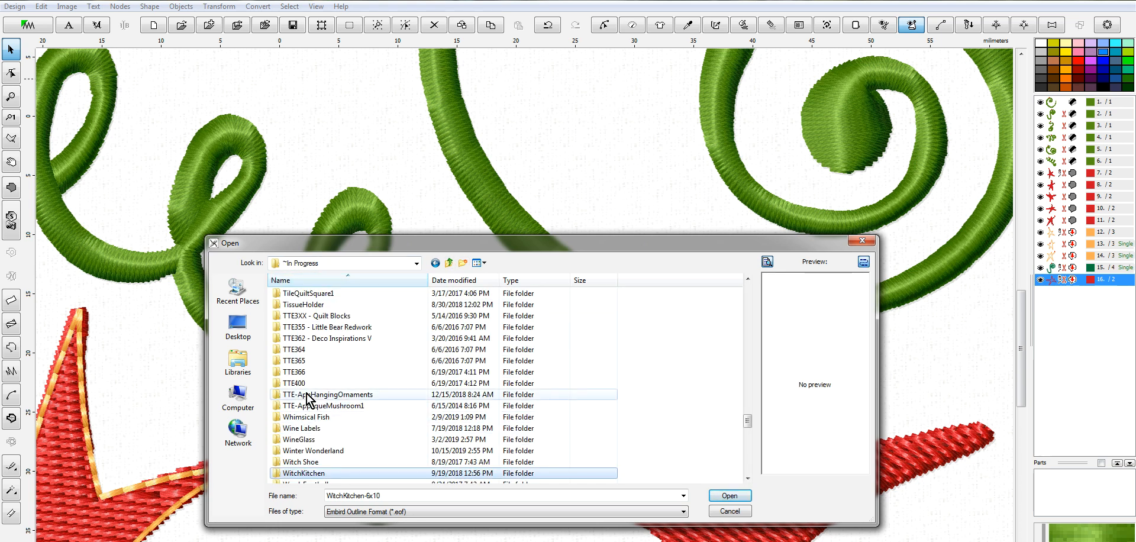
{"action": "scroll", "coordinate": [308, 346], "scroll_direction": "up", "scroll_amount": 8}
{"action": "scroll", "coordinate": [314, 356], "scroll_direction": "up", "scroll_amount": 7}
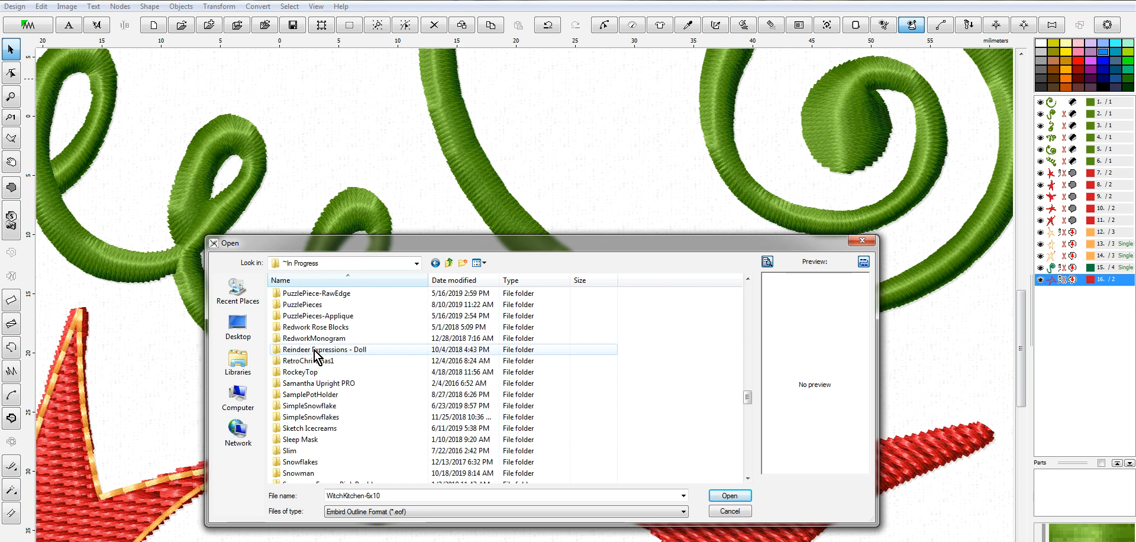
{"action": "scroll", "coordinate": [341, 373], "scroll_direction": "up", "scroll_amount": 3}
{"action": "scroll", "coordinate": [367, 378], "scroll_direction": "down", "scroll_amount": 8}
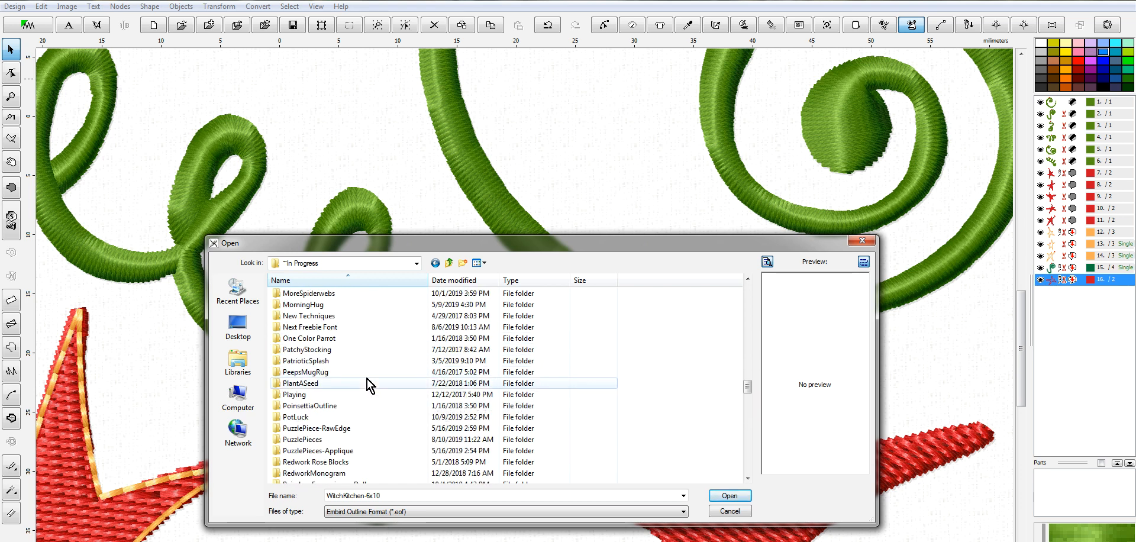
{"action": "double_click", "coordinate": [322, 406]}
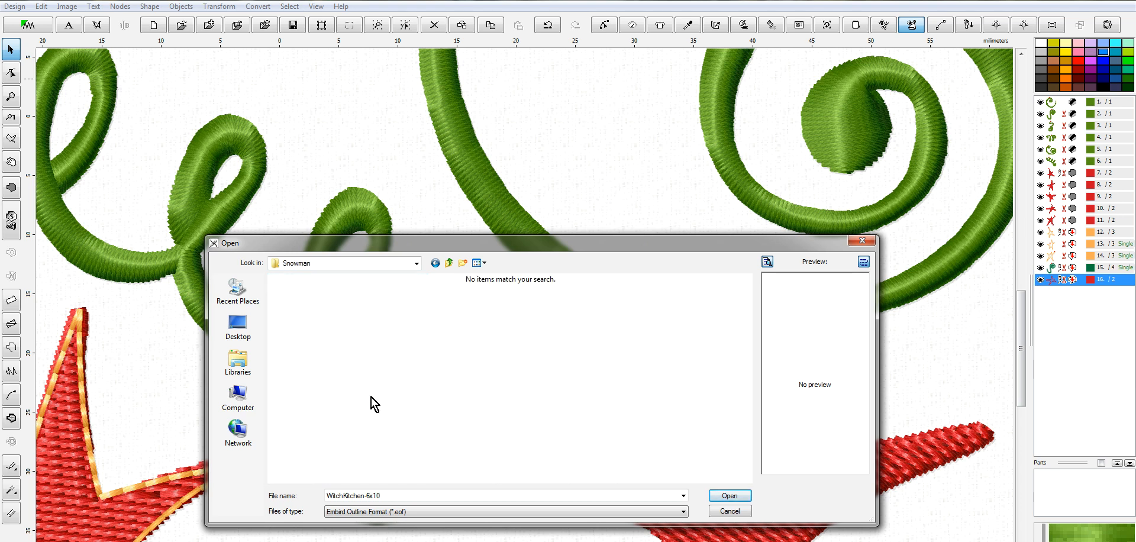
{"action": "left_click", "coordinate": [450, 263]}
Open the DrinkUpWitches-5x7 design from the ITH-DrinkUpWitches folder.
{"action": "scroll", "coordinate": [322, 360], "scroll_direction": "up", "scroll_amount": 10}
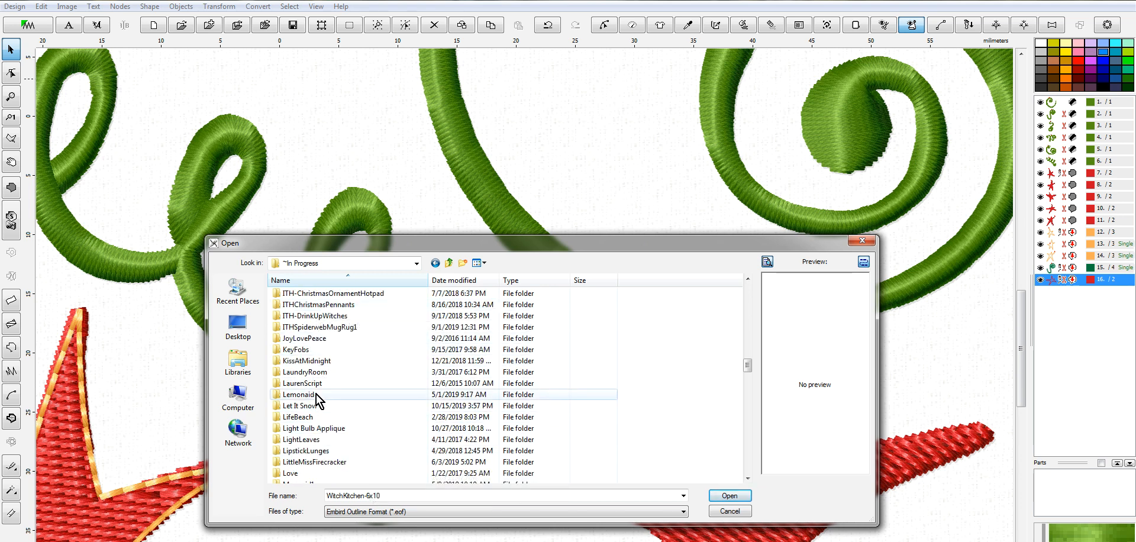
{"action": "scroll", "coordinate": [320, 379], "scroll_direction": "up", "scroll_amount": 1}
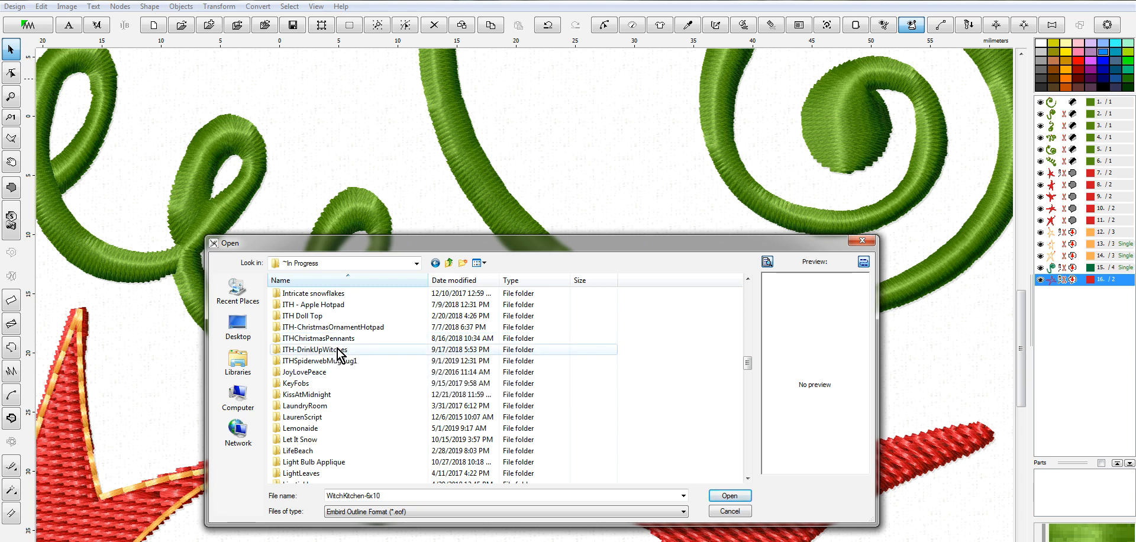
{"action": "left_click", "coordinate": [340, 350]}
{"action": "left_click", "coordinate": [342, 350]}
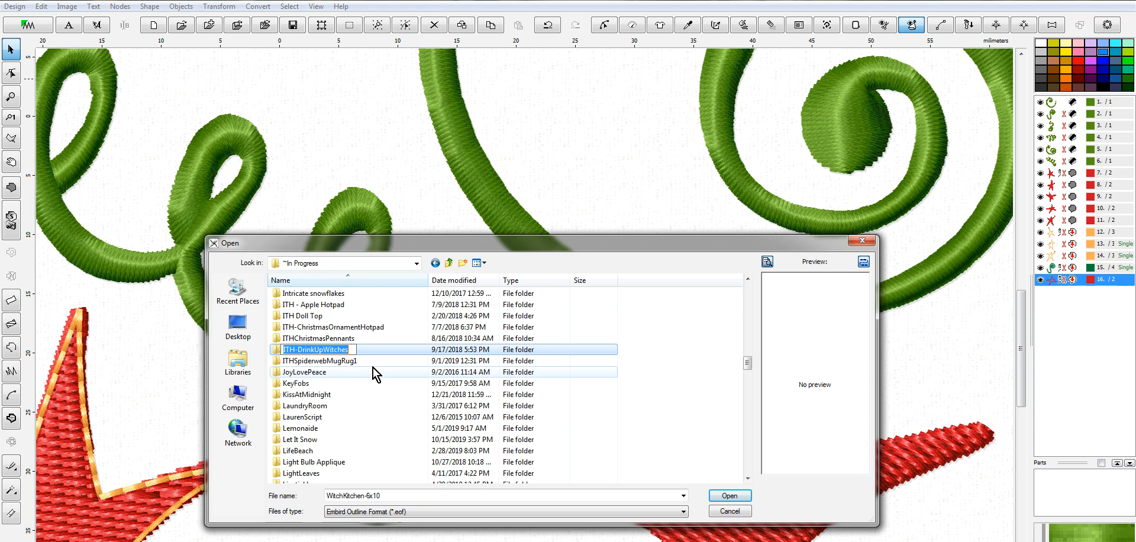
{"action": "double_click", "coordinate": [316, 350]}
{"action": "double_click", "coordinate": [312, 294]}
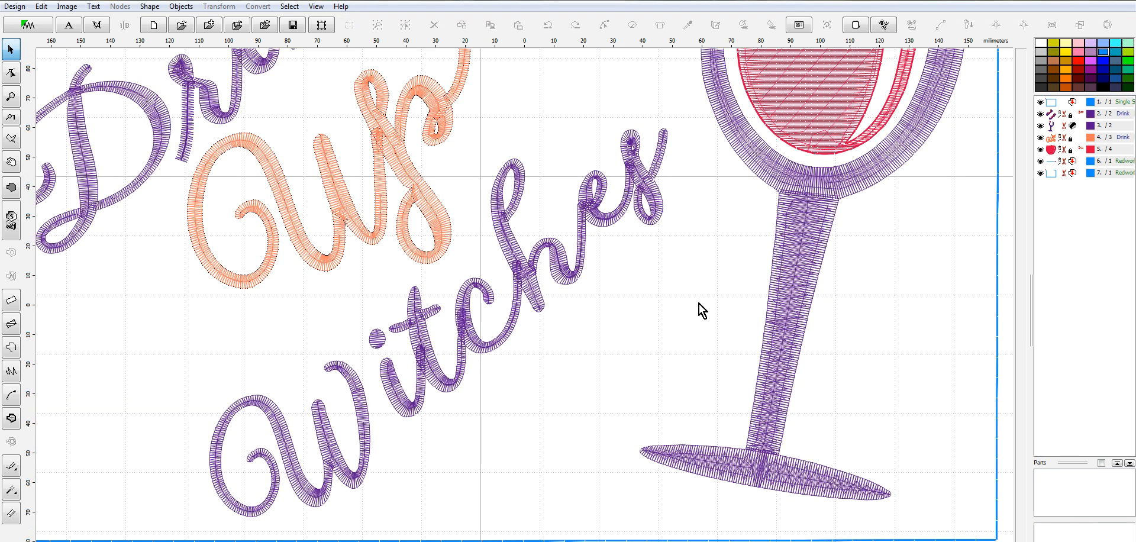
Ungroup the red wine object in the glass and delete its two redwork outlines, keeping the fill.
{"action": "scroll", "coordinate": [705, 310], "scroll_direction": "down", "scroll_amount": 2}
{"action": "scroll", "coordinate": [609, 324], "scroll_direction": "up", "scroll_amount": 2}
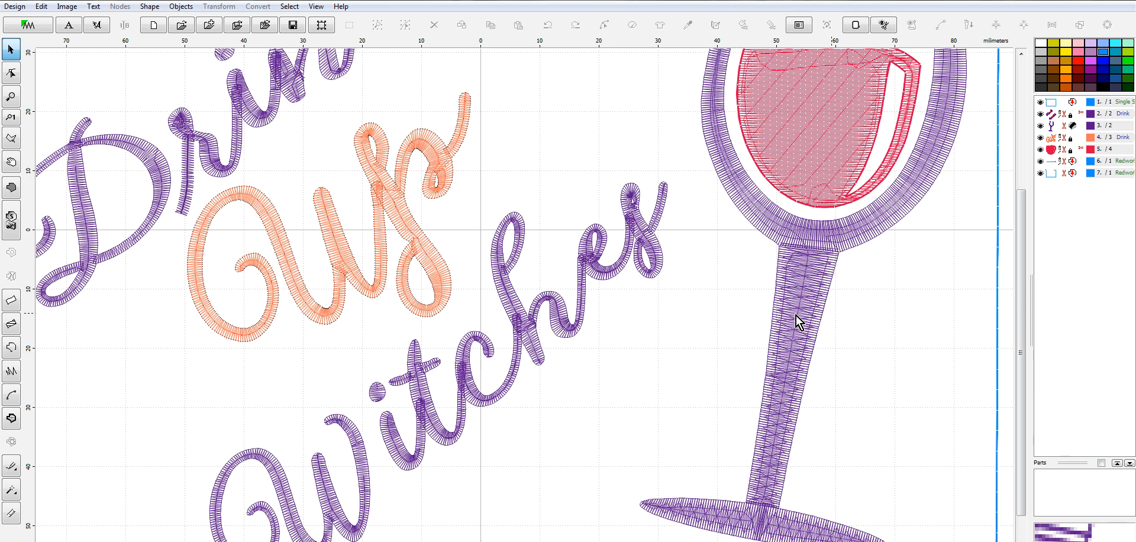
{"action": "scroll", "coordinate": [836, 299], "scroll_direction": "down", "scroll_amount": 2}
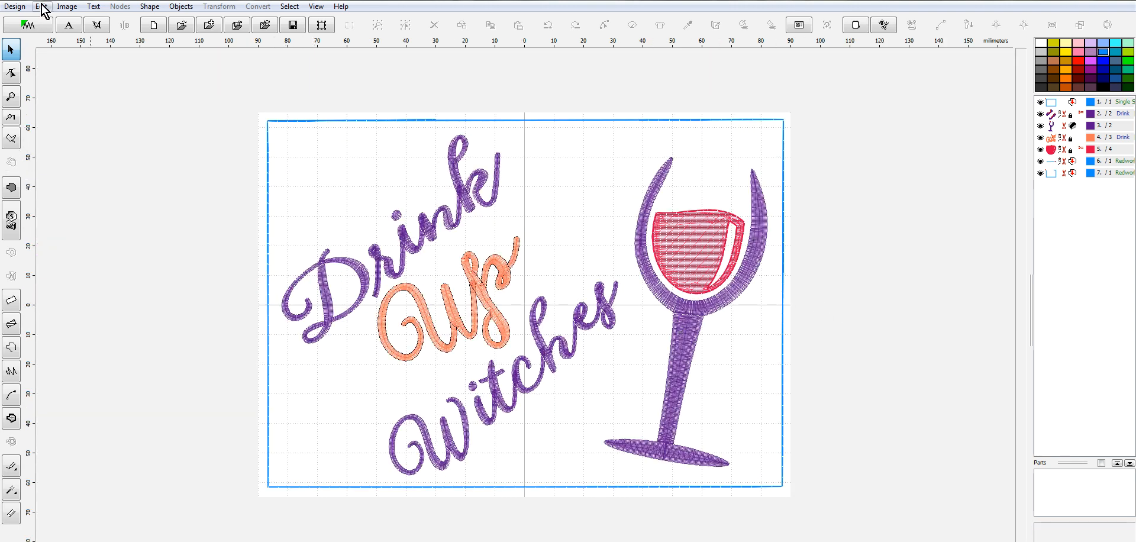
{"action": "left_click", "coordinate": [1051, 147]}
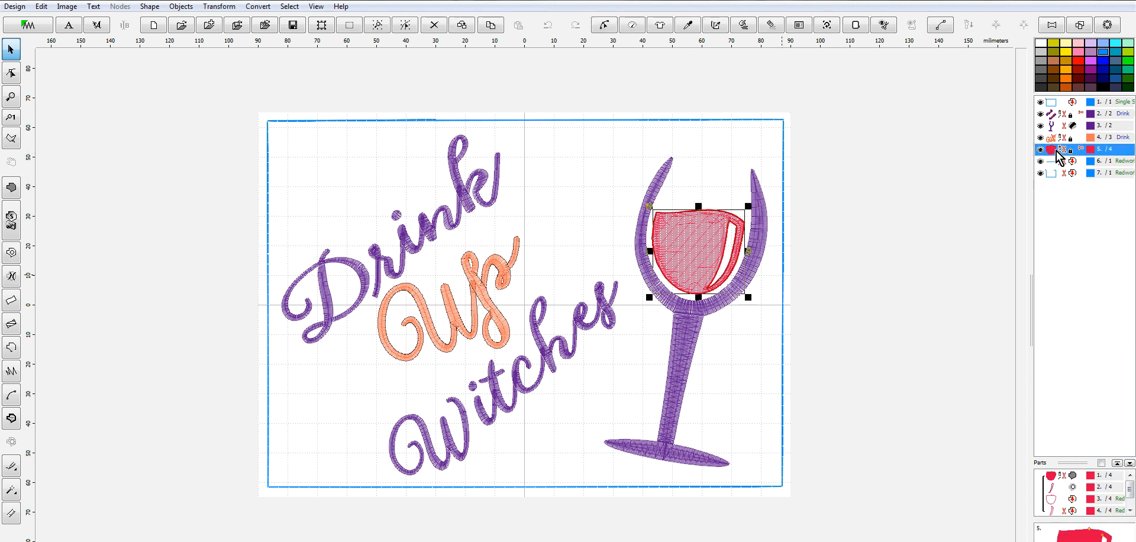
{"action": "right_click", "coordinate": [1056, 150]}
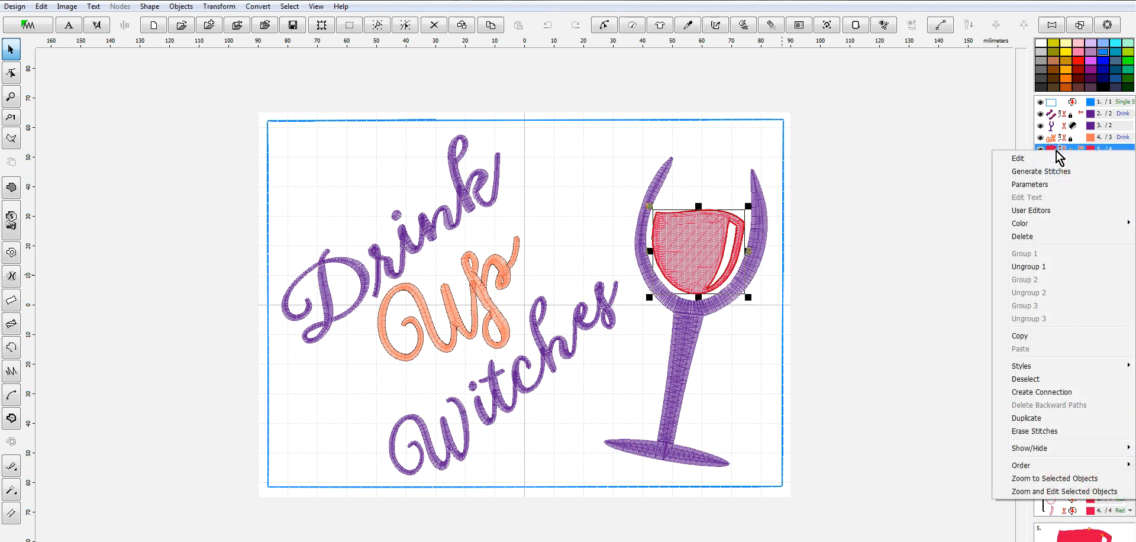
{"action": "left_click", "coordinate": [1043, 267]}
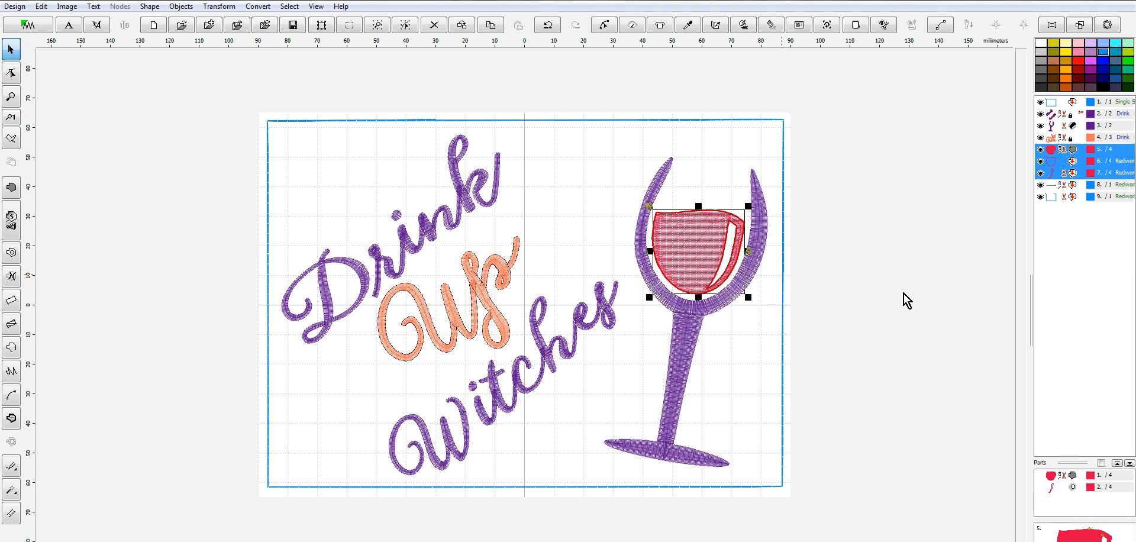
{"action": "left_click", "coordinate": [1060, 162]}
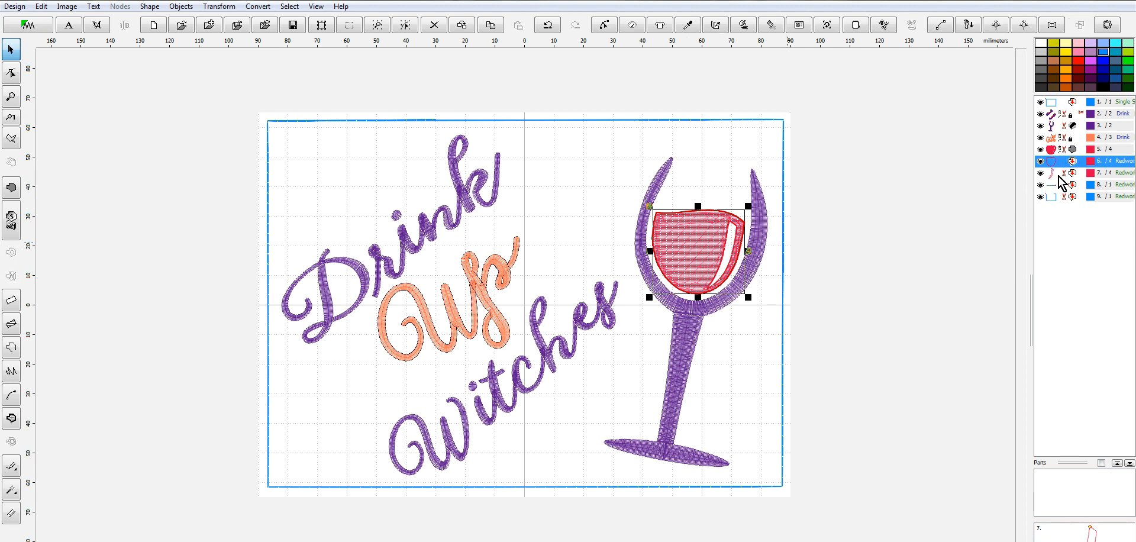
{"action": "left_click", "coordinate": [1052, 173], "text": "ctrl"}
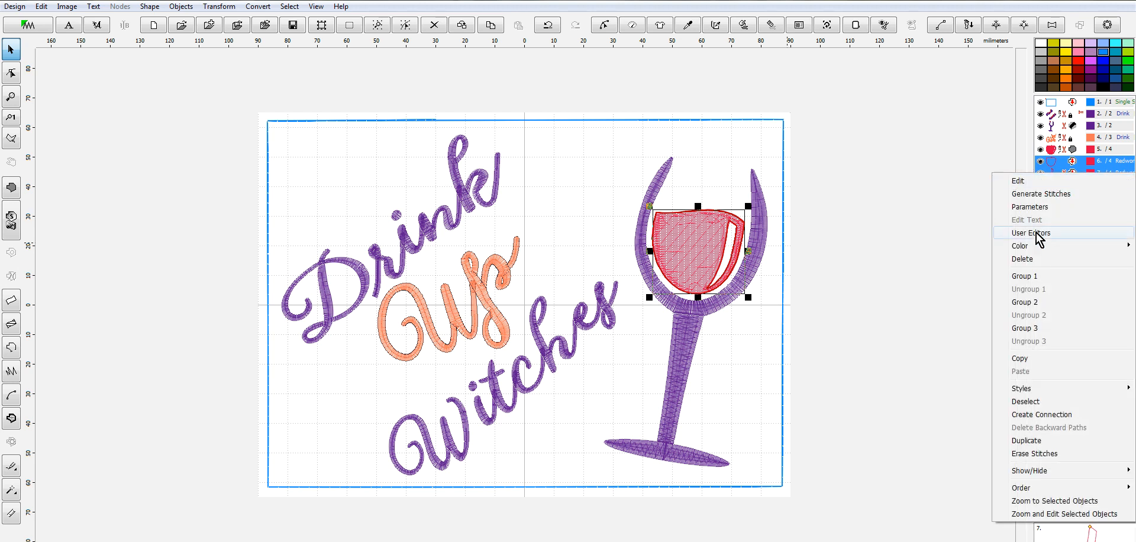
{"action": "left_click", "coordinate": [1032, 259]}
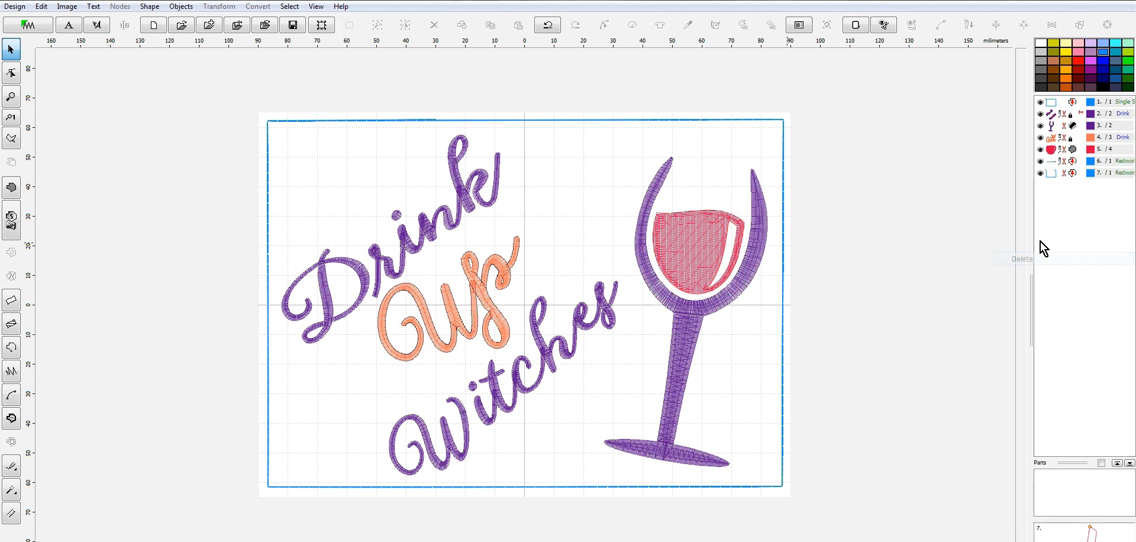
Create outlines from the red wine fill, including its highlight opening, and deselect them.
{"action": "left_click", "coordinate": [681, 249]}
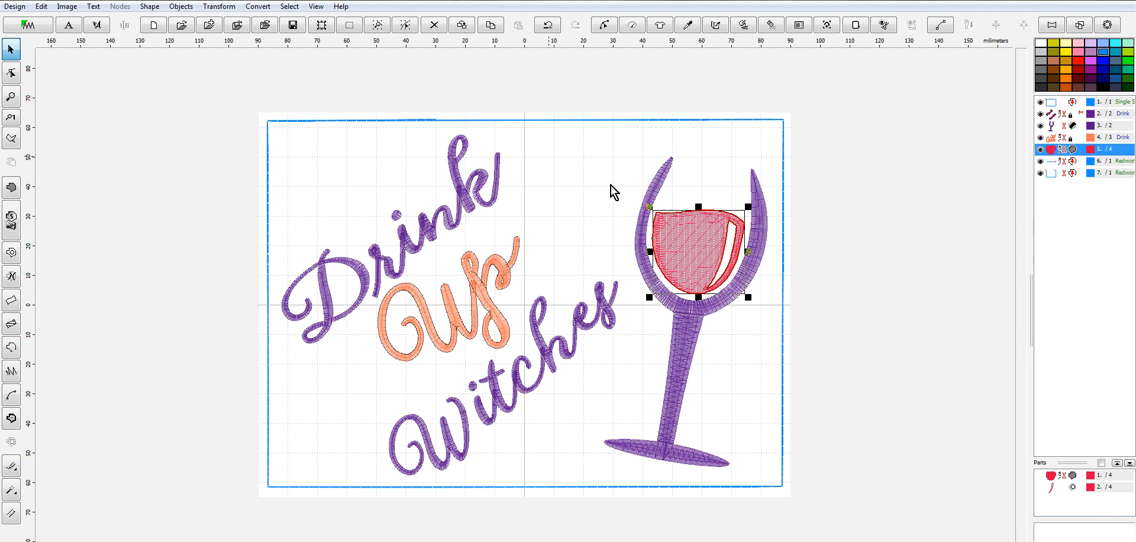
{"action": "left_click", "coordinate": [255, 8]}
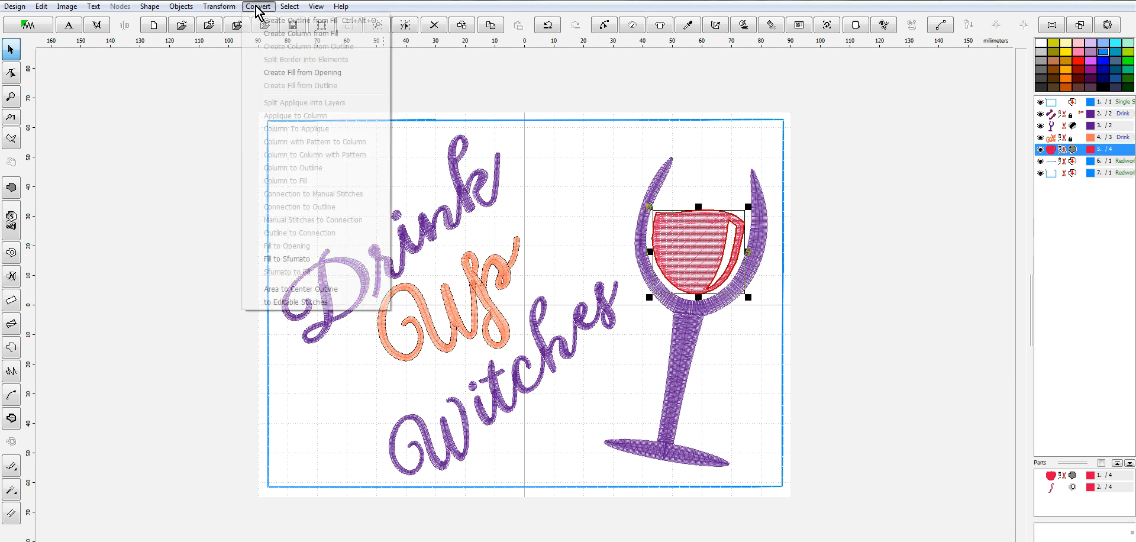
{"action": "left_click", "coordinate": [308, 21]}
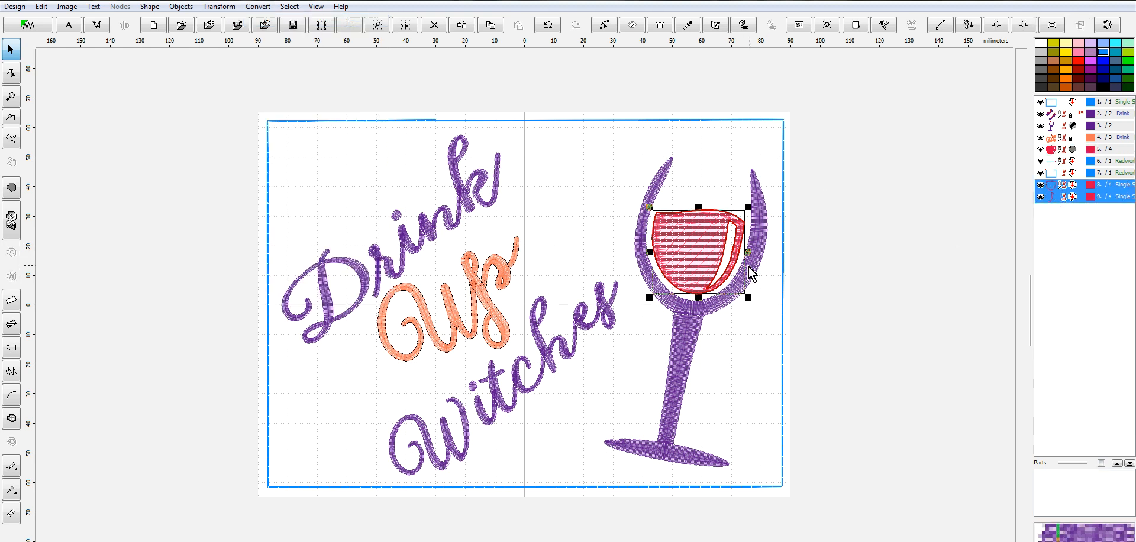
{"action": "left_click", "coordinate": [721, 161]}
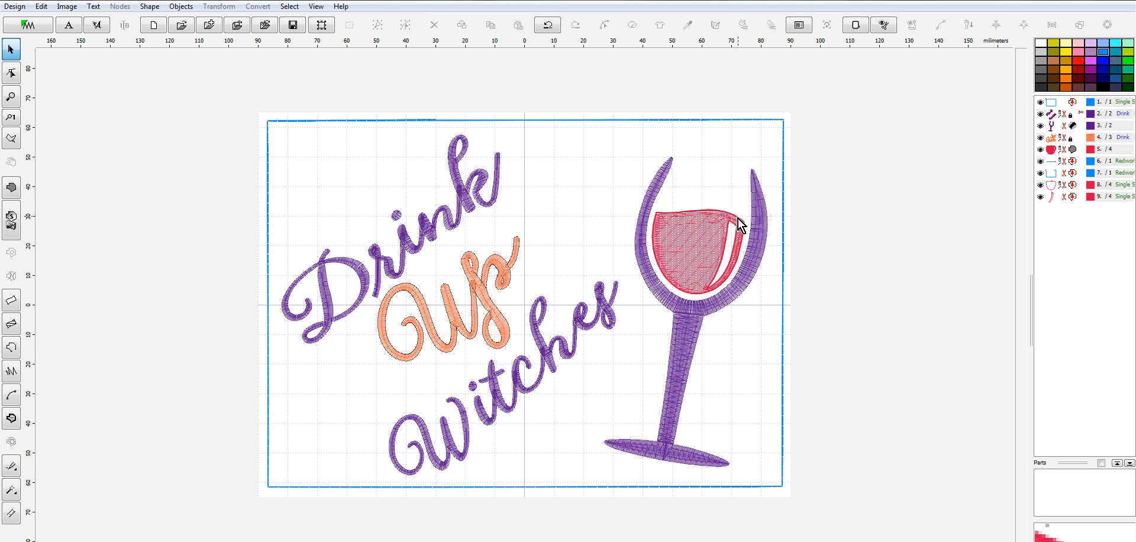
Hide the red wine fill so that only its outlines are displayed inside the glass.
{"action": "left_click", "coordinate": [1051, 151]}
{"action": "right_click", "coordinate": [1050, 156]}
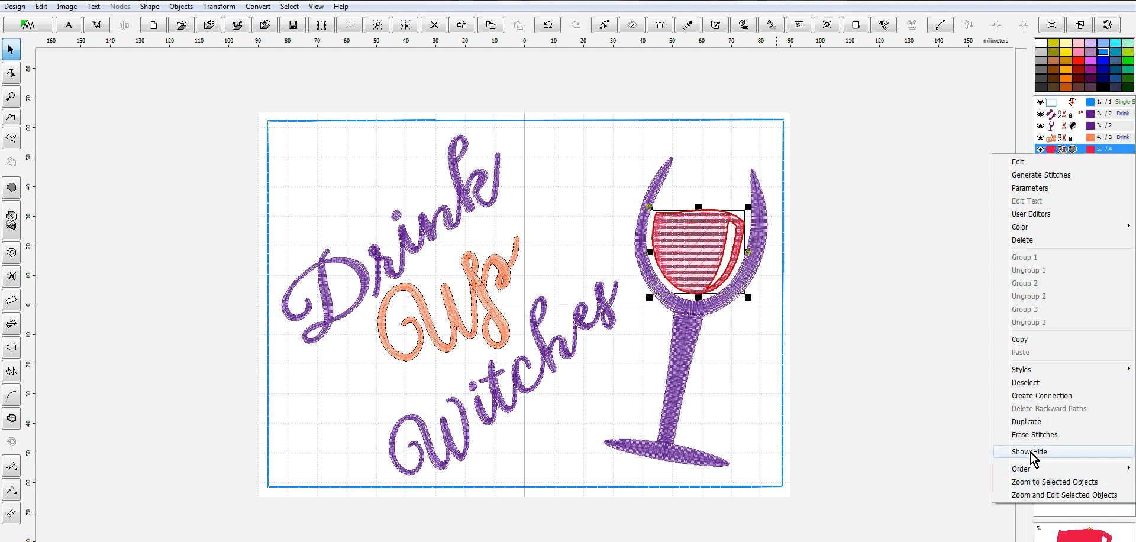
{"action": "mouse_move", "coordinate": [1033, 453]}
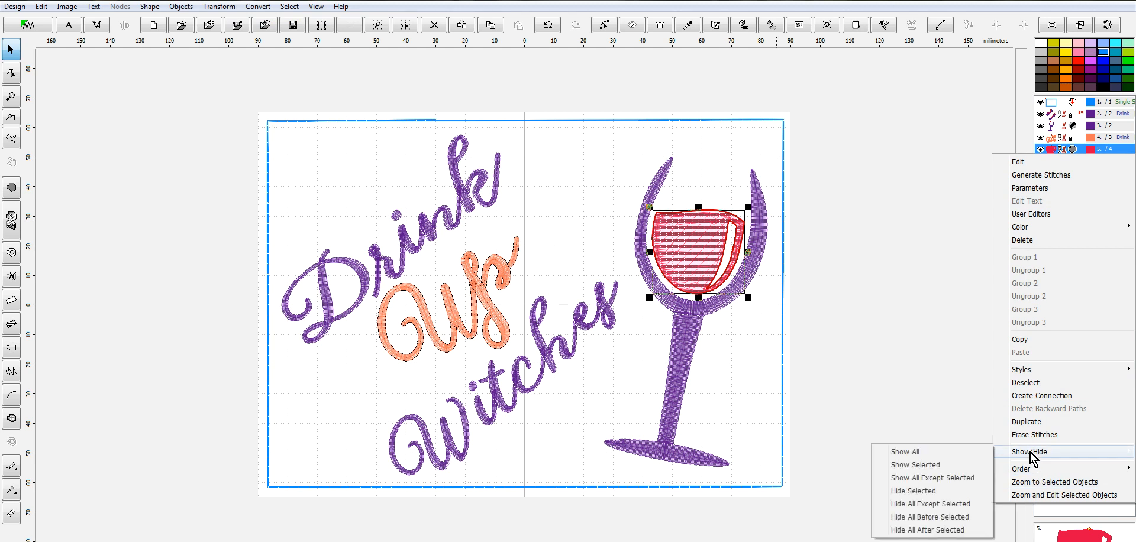
{"action": "left_click", "coordinate": [914, 491]}
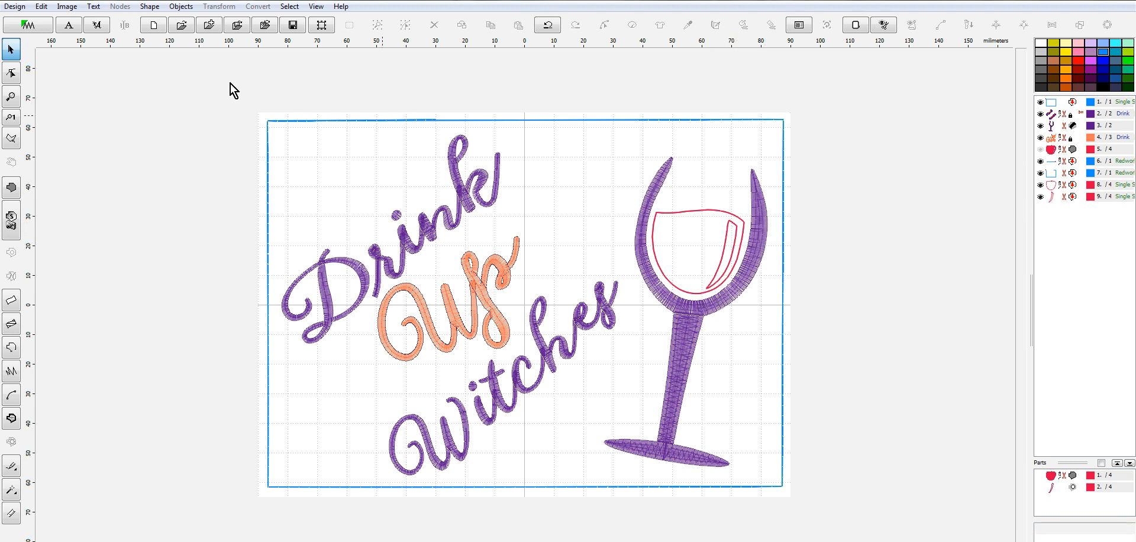
Start opening another design file, discarding the changes to the DrinkUpWitches-5x7 design.
{"action": "left_click", "coordinate": [14, 6]}
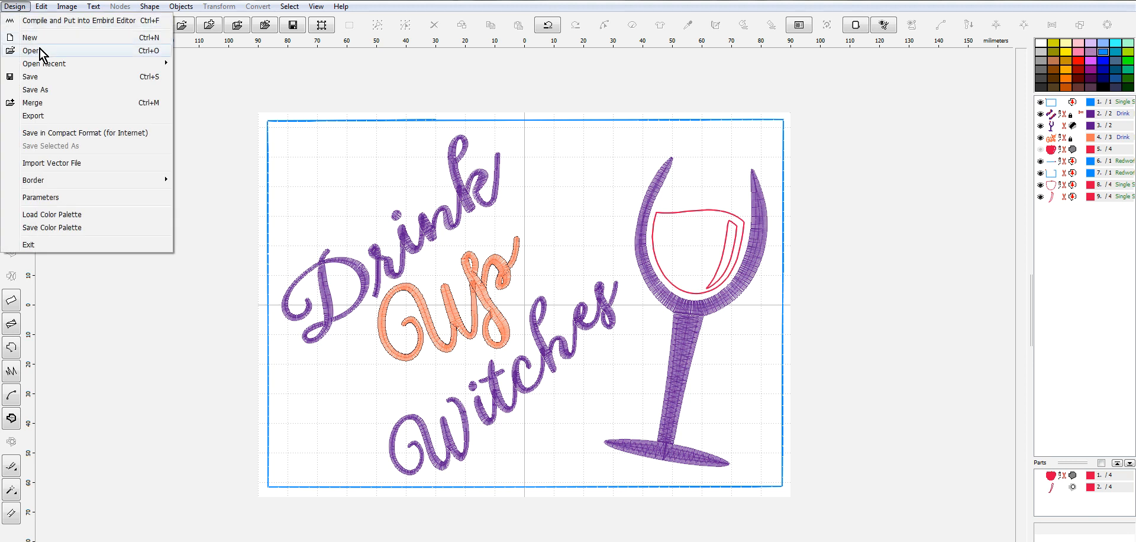
{"action": "left_click", "coordinate": [40, 51]}
{"action": "left_click", "coordinate": [568, 329]}
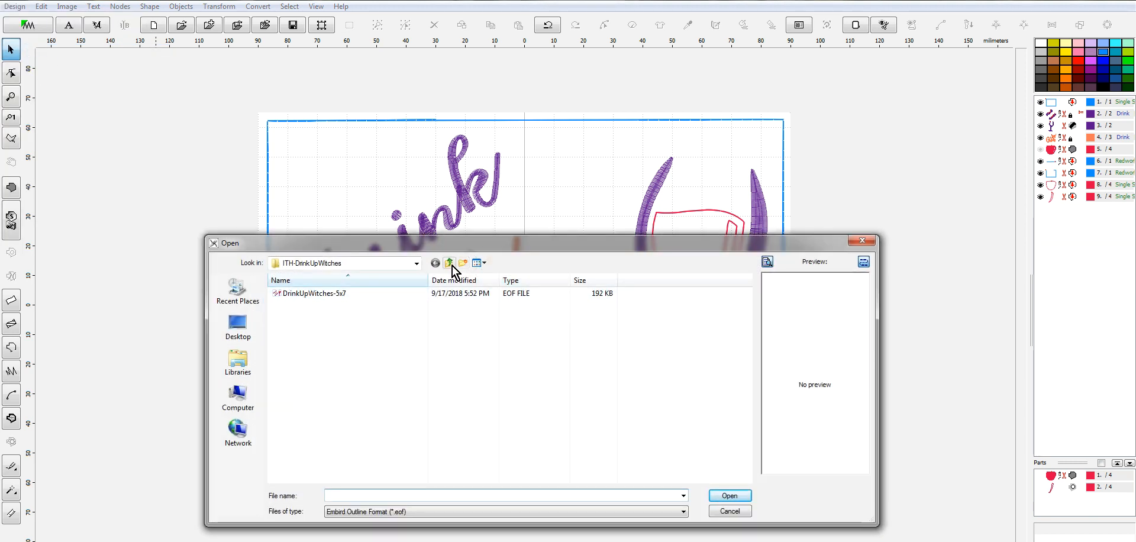
Look through the ~In Progress folder for a design, check its ChristmasDesigns folder and return.
{"action": "left_click", "coordinate": [451, 264]}
{"action": "scroll", "coordinate": [373, 325], "scroll_direction": "up", "scroll_amount": 5}
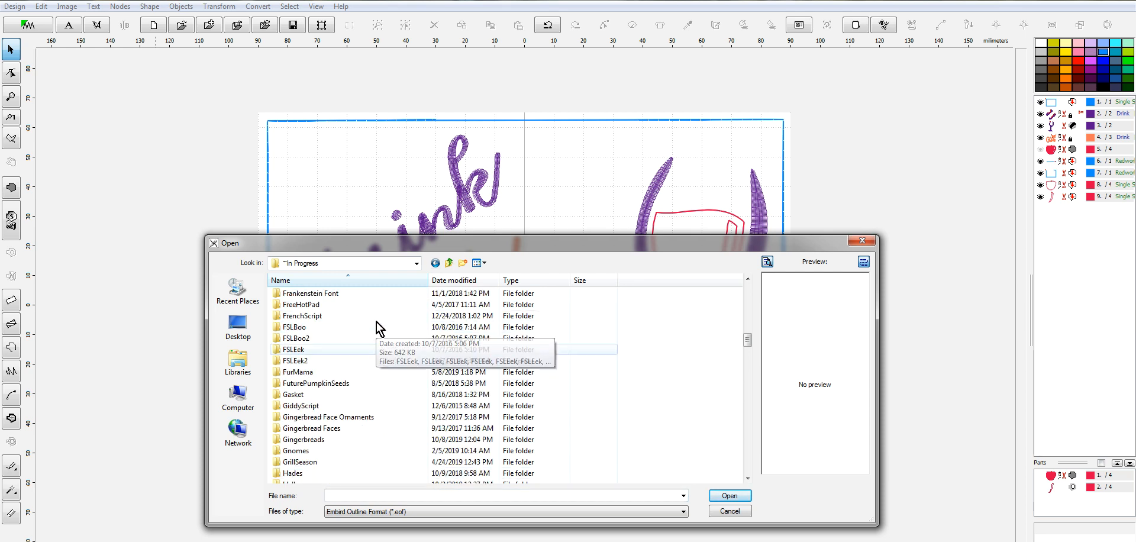
{"action": "scroll", "coordinate": [377, 322], "scroll_direction": "up", "scroll_amount": 2}
{"action": "scroll", "coordinate": [377, 322], "scroll_direction": "up", "scroll_amount": 2}
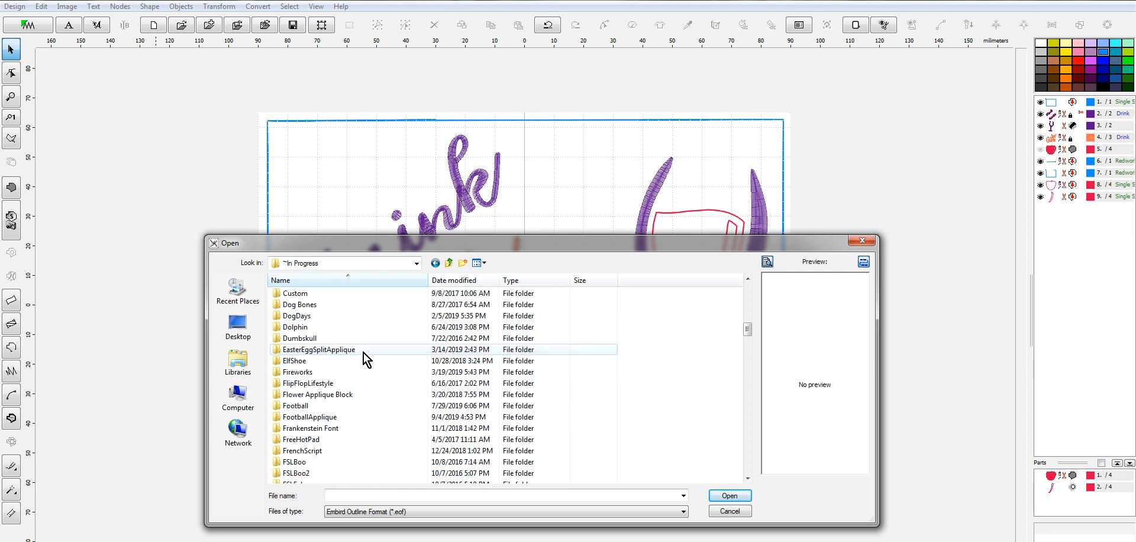
{"action": "scroll", "coordinate": [364, 353], "scroll_direction": "up", "scroll_amount": 3}
{"action": "scroll", "coordinate": [358, 328], "scroll_direction": "up", "scroll_amount": 2}
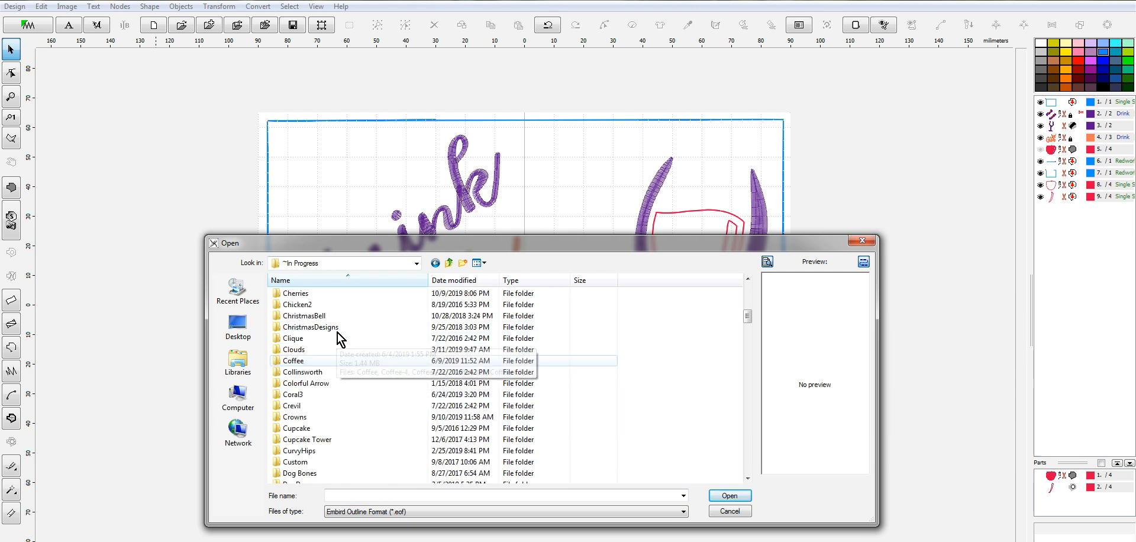
{"action": "double_click", "coordinate": [345, 328]}
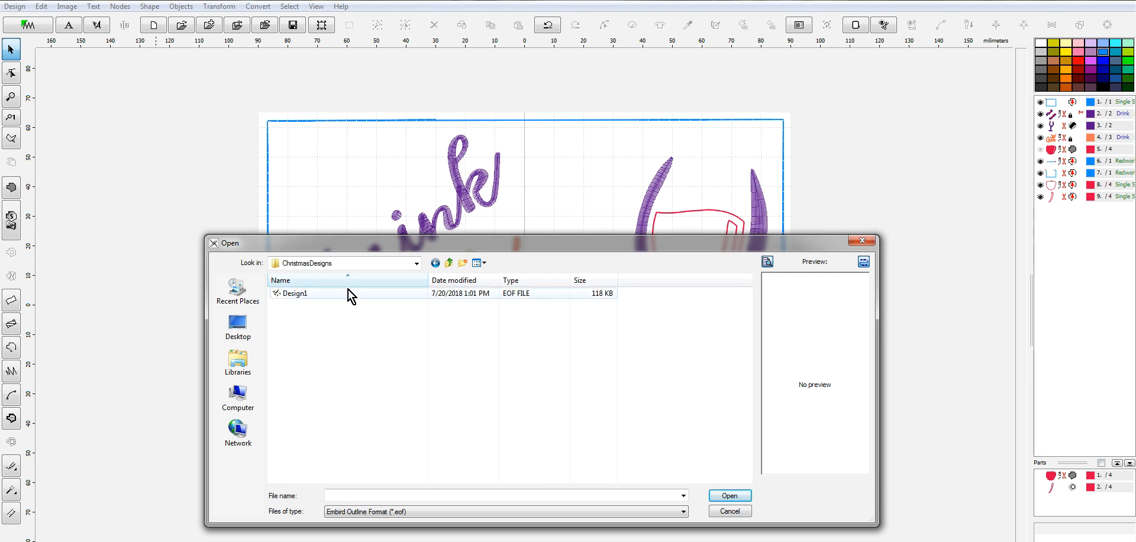
{"action": "left_click", "coordinate": [448, 263]}
{"action": "scroll", "coordinate": [361, 346], "scroll_direction": "up", "scroll_amount": 5}
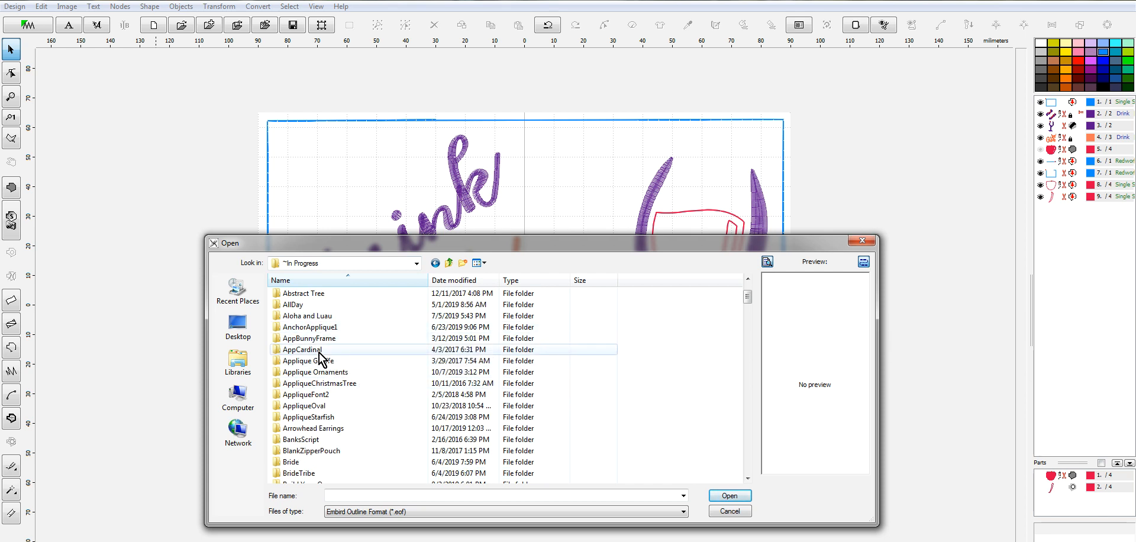
Browse the ~ThreadTreasuresDesigns folder for a design with fills suitable for creating outlines.
{"action": "left_click", "coordinate": [449, 263]}
{"action": "scroll", "coordinate": [464, 378], "scroll_direction": "down", "scroll_amount": 15}
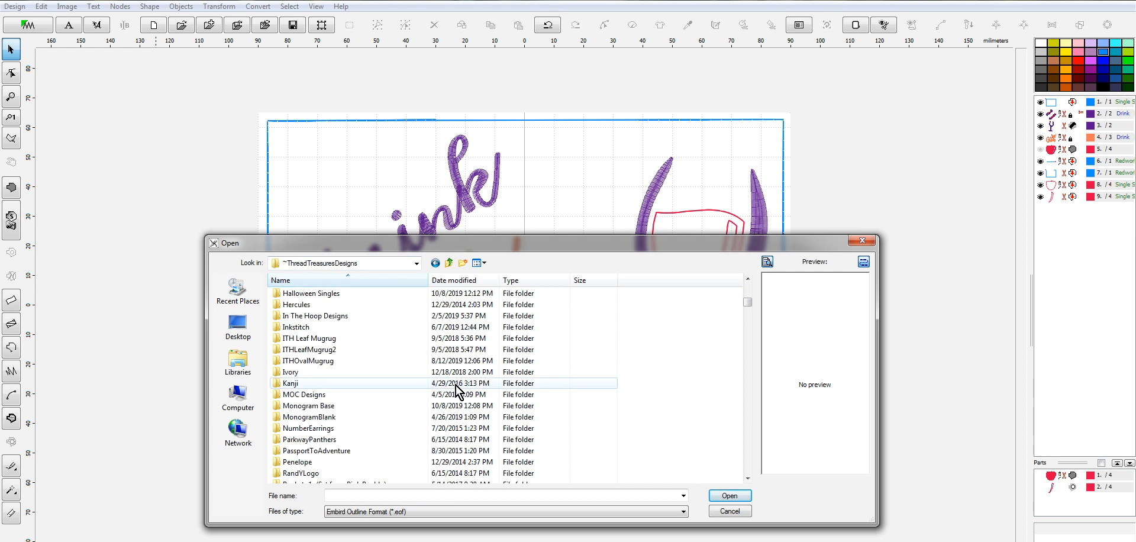
{"action": "scroll", "coordinate": [464, 437], "scroll_direction": "down", "scroll_amount": 1}
{"action": "scroll", "coordinate": [355, 382], "scroll_direction": "up", "scroll_amount": 10}
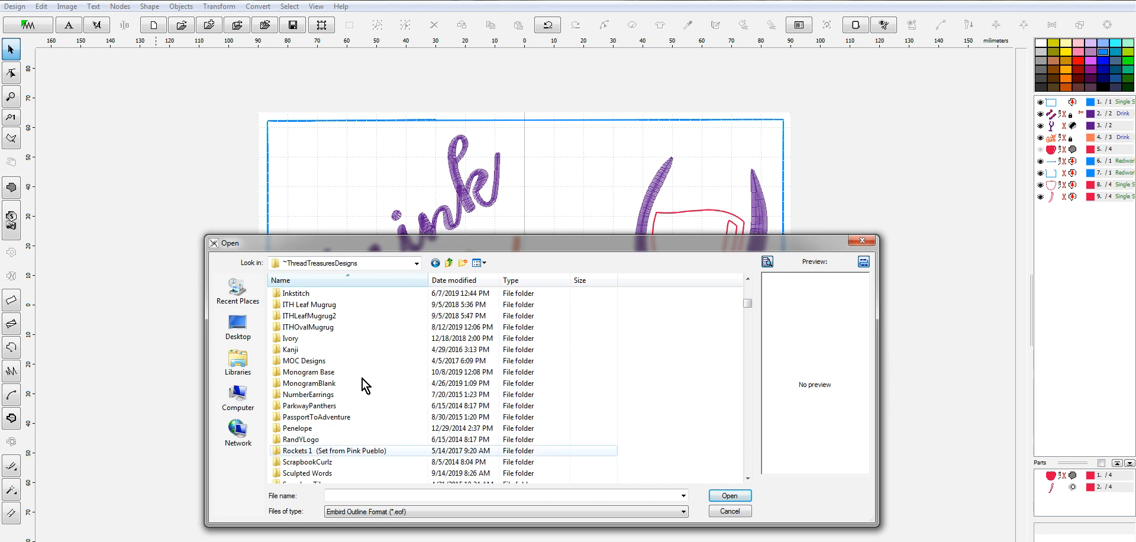
{"action": "scroll", "coordinate": [362, 379], "scroll_direction": "down", "scroll_amount": 20}
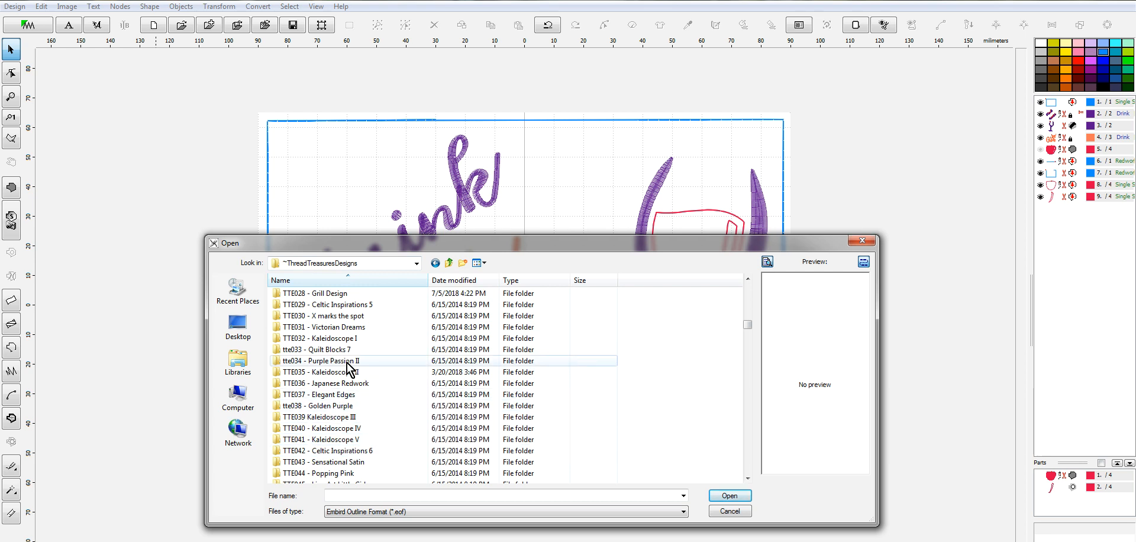
{"action": "scroll", "coordinate": [352, 364], "scroll_direction": "up", "scroll_amount": 4}
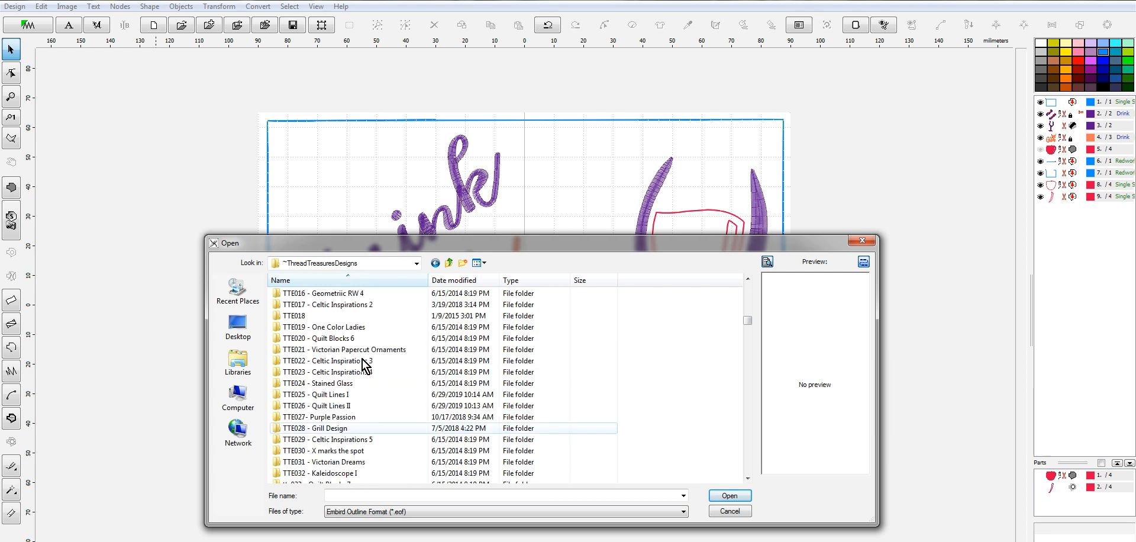
{"action": "scroll", "coordinate": [364, 367], "scroll_direction": "down", "scroll_amount": 18}
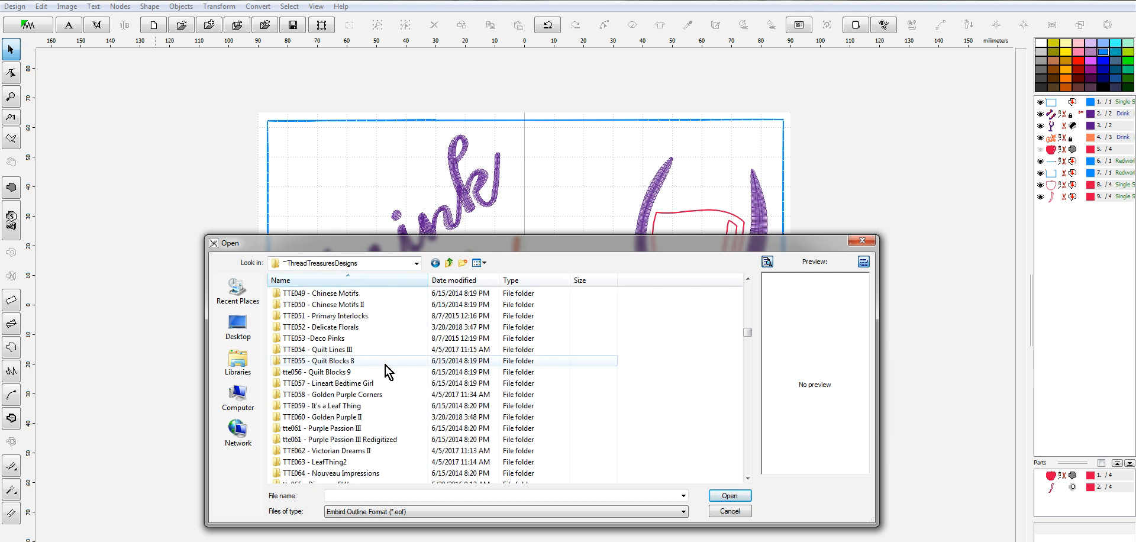
{"action": "scroll", "coordinate": [362, 388], "scroll_direction": "down", "scroll_amount": 10}
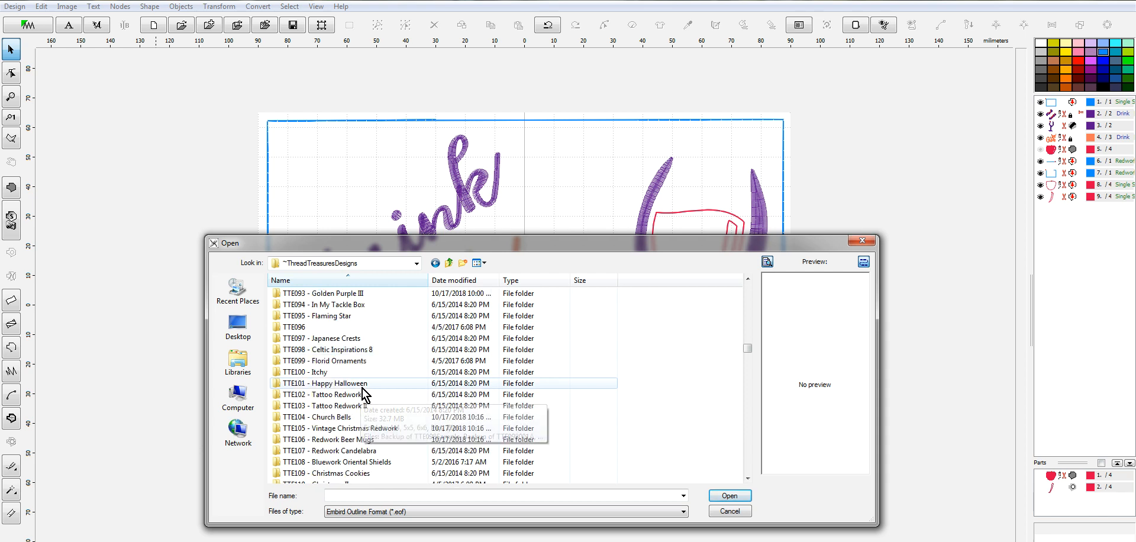
{"action": "scroll", "coordinate": [362, 394], "scroll_direction": "down", "scroll_amount": 3}
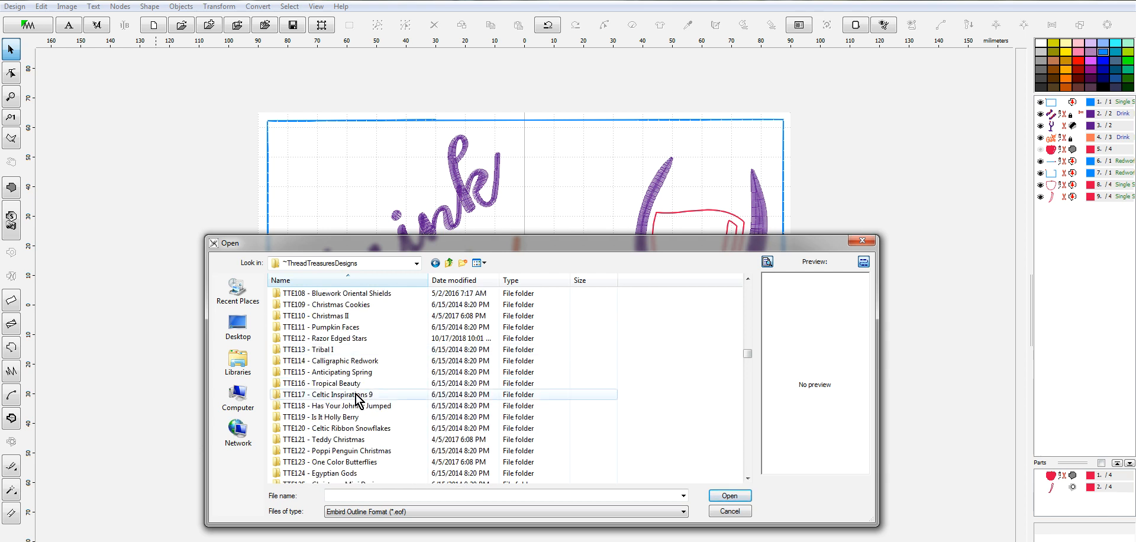
{"action": "scroll", "coordinate": [448, 398], "scroll_direction": "down", "scroll_amount": 2}
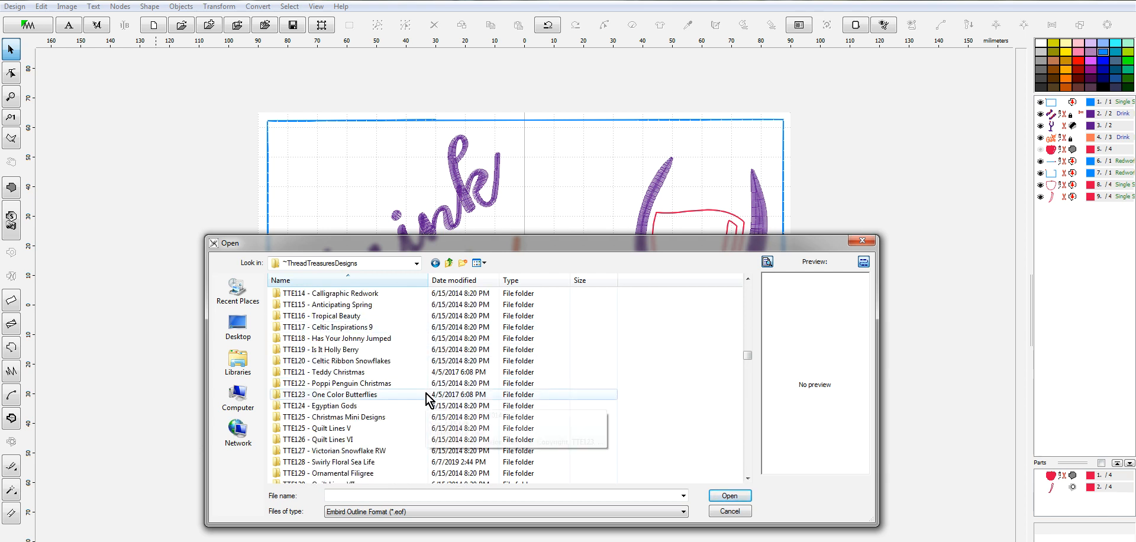
{"action": "scroll", "coordinate": [427, 393], "scroll_direction": "down", "scroll_amount": 2}
{"action": "scroll", "coordinate": [379, 393], "scroll_direction": "down", "scroll_amount": 4}
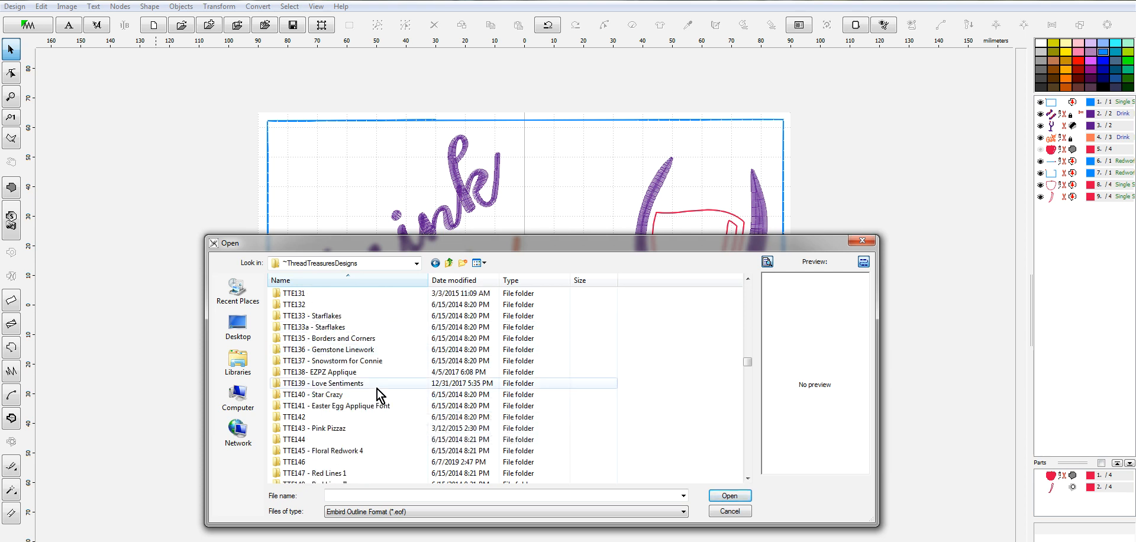
{"action": "scroll", "coordinate": [377, 395], "scroll_direction": "down", "scroll_amount": 1}
{"action": "scroll", "coordinate": [377, 396], "scroll_direction": "down", "scroll_amount": 4}
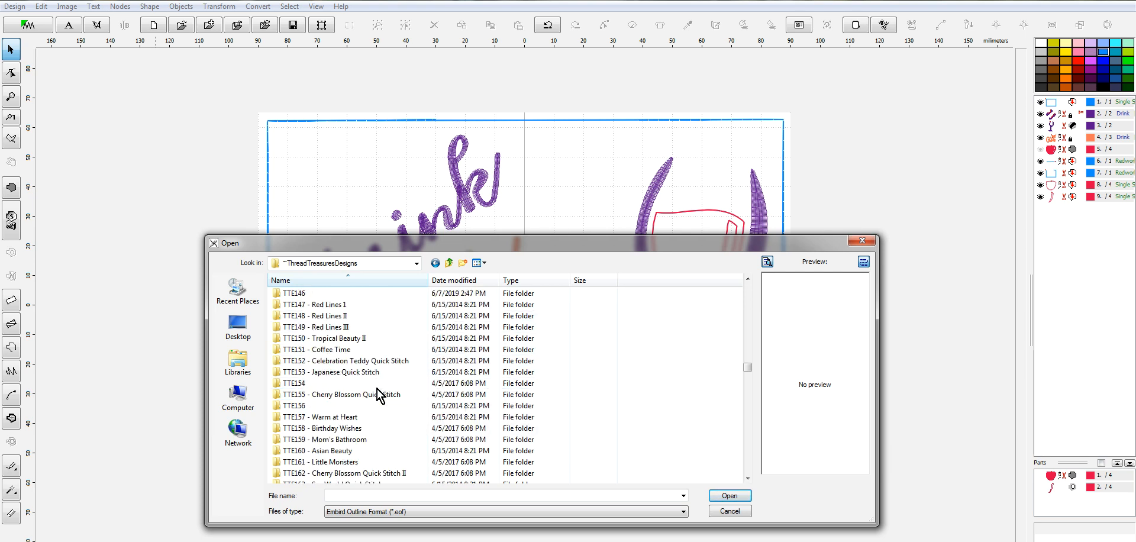
{"action": "scroll", "coordinate": [379, 396], "scroll_direction": "down", "scroll_amount": 1}
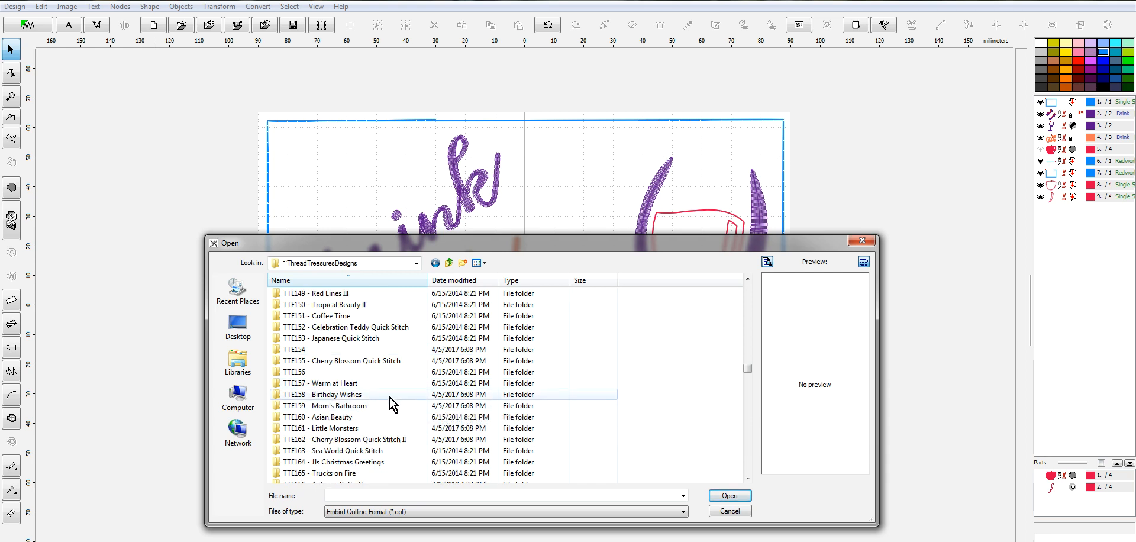
Open the TTE160004 design from the TTE160 - Asian Beauty folder.
{"action": "left_click", "coordinate": [349, 418]}
{"action": "double_click", "coordinate": [350, 417]}
{"action": "double_click", "coordinate": [313, 350]}
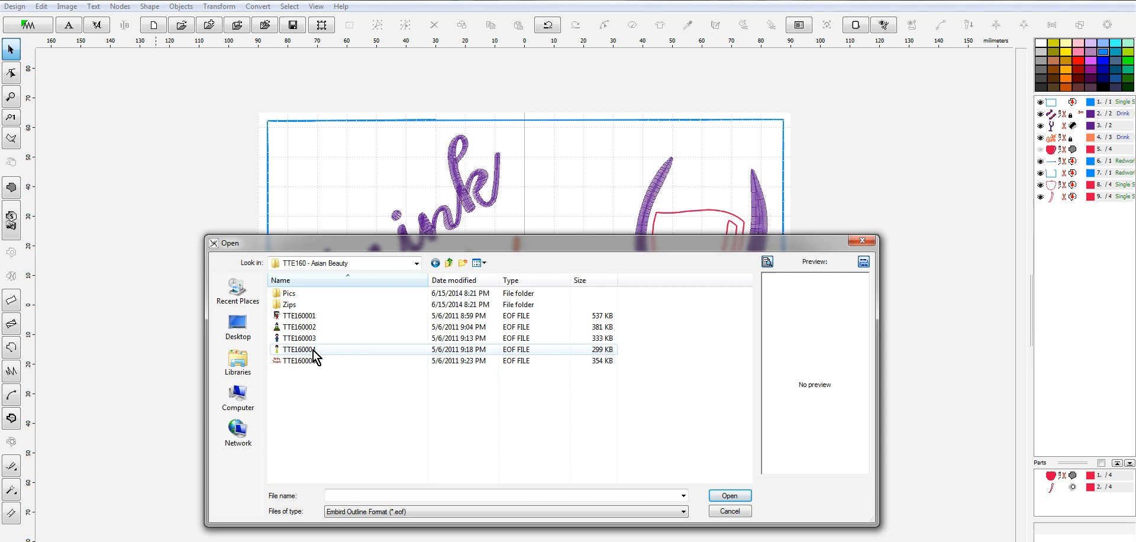
Delete the background image behind the Asian Beauty figure.
{"action": "scroll", "coordinate": [787, 294], "scroll_direction": "up", "scroll_amount": 1}
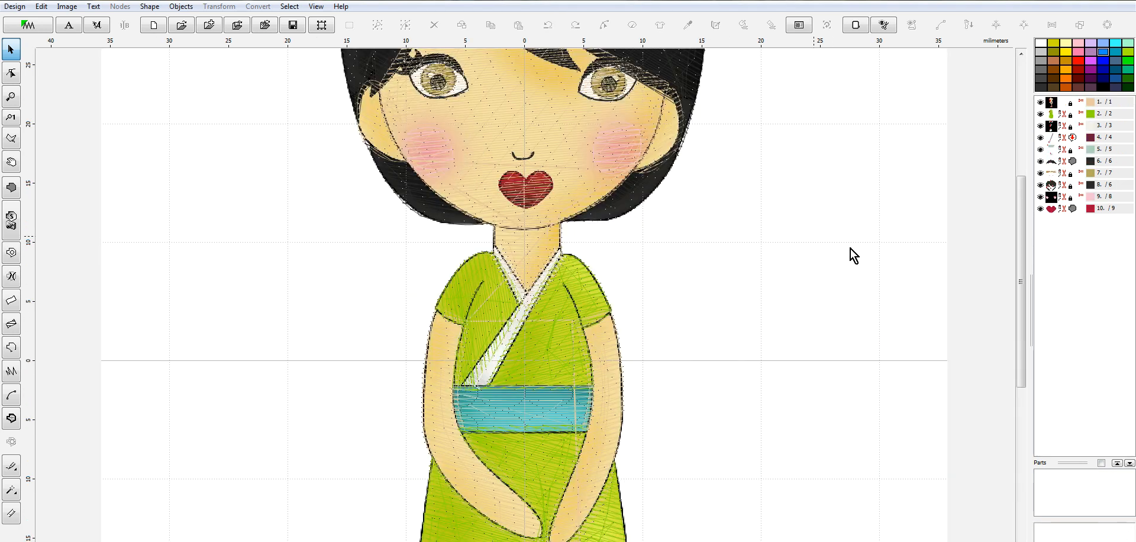
{"action": "scroll", "coordinate": [818, 247], "scroll_direction": "down", "scroll_amount": 1}
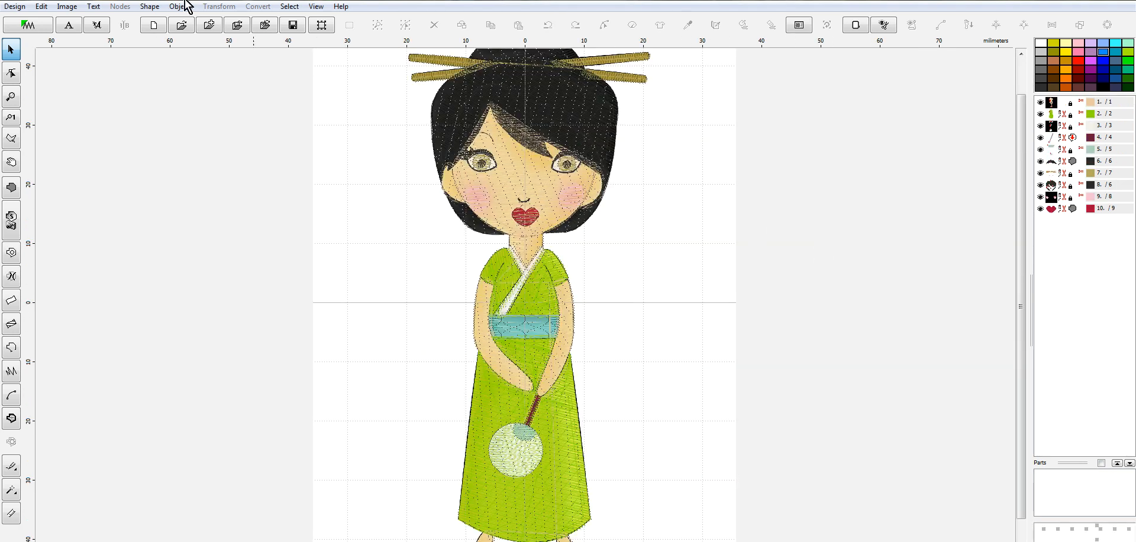
{"action": "left_click", "coordinate": [67, 6]}
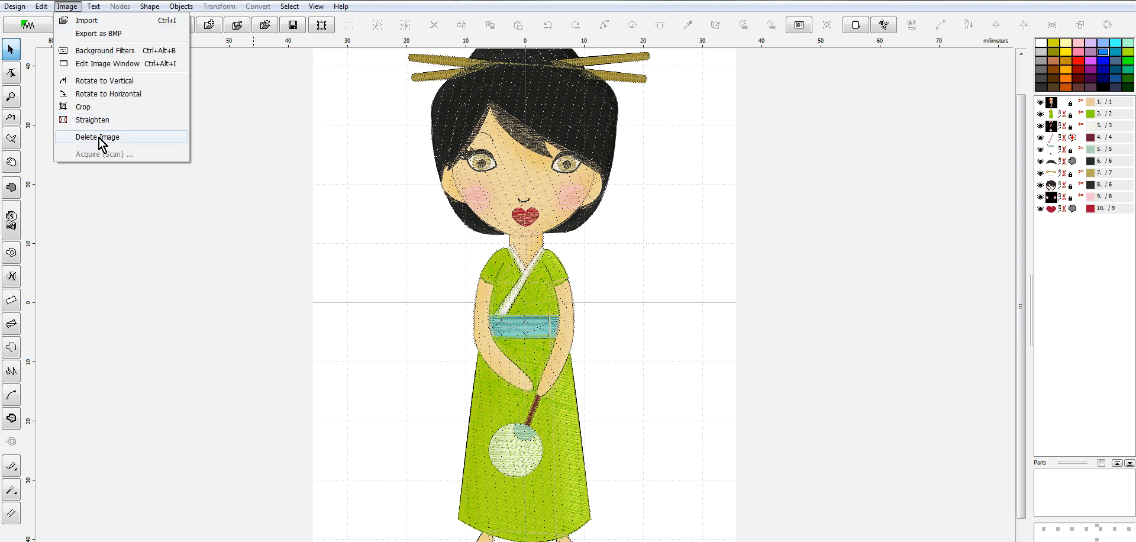
{"action": "left_click", "coordinate": [117, 136]}
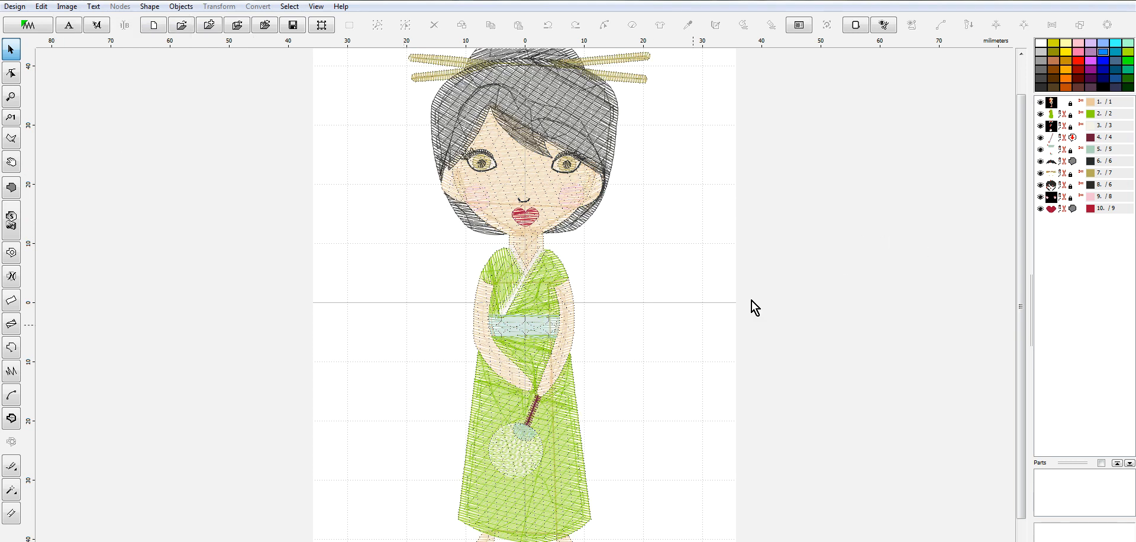
Select all objects of the figure and generate their stitches.
{"action": "key", "text": "ctrl+a"}
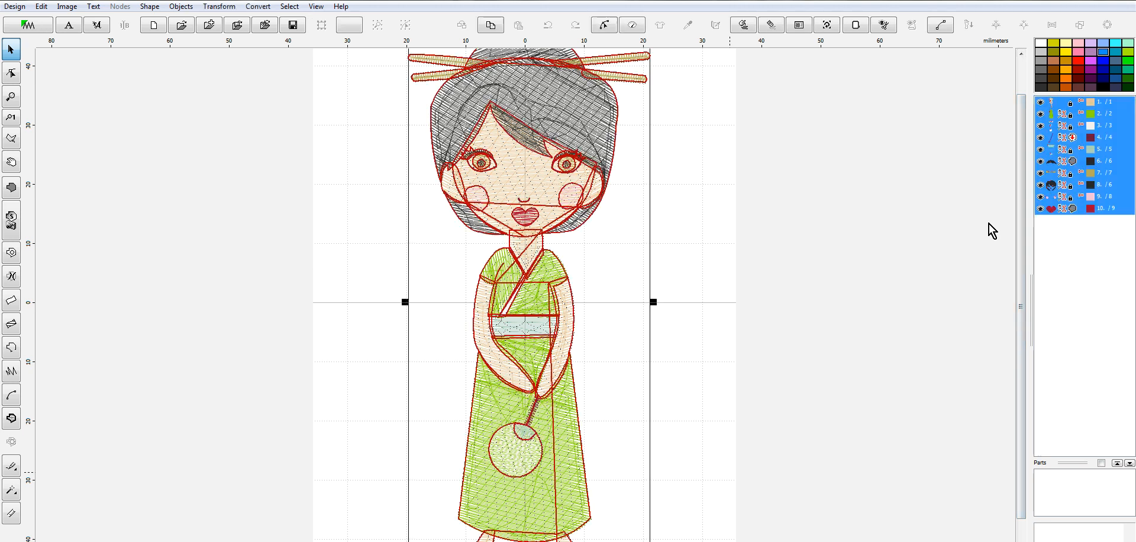
{"action": "right_click", "coordinate": [517, 226]}
{"action": "left_click", "coordinate": [570, 245]}
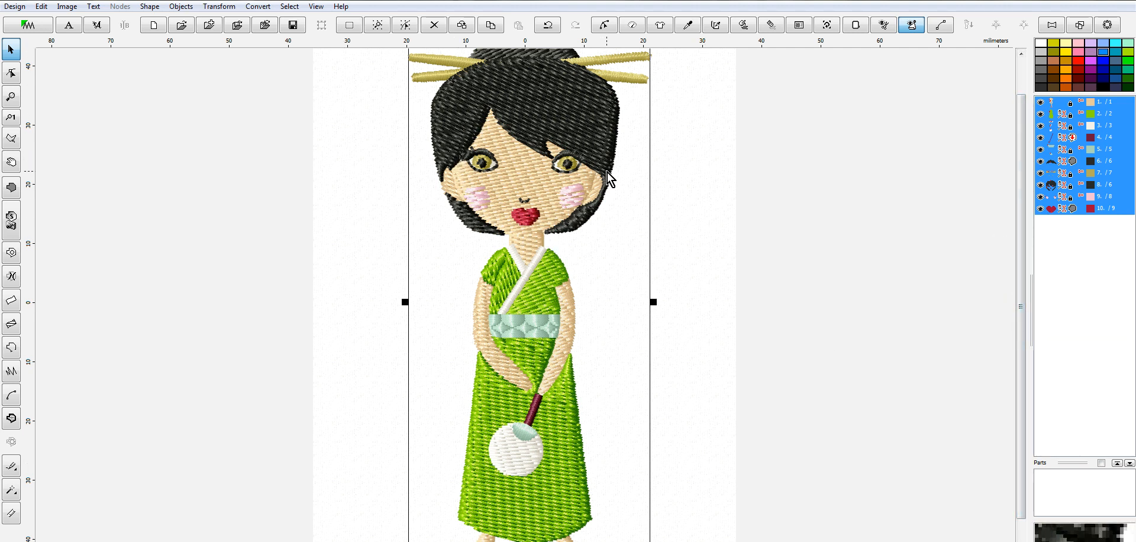
Create outlines from the figure's skin-coloured fill group, the first object in the design.
{"action": "left_click_drag", "start_coordinate": [1027, 235], "coordinate": [1035, 162]}
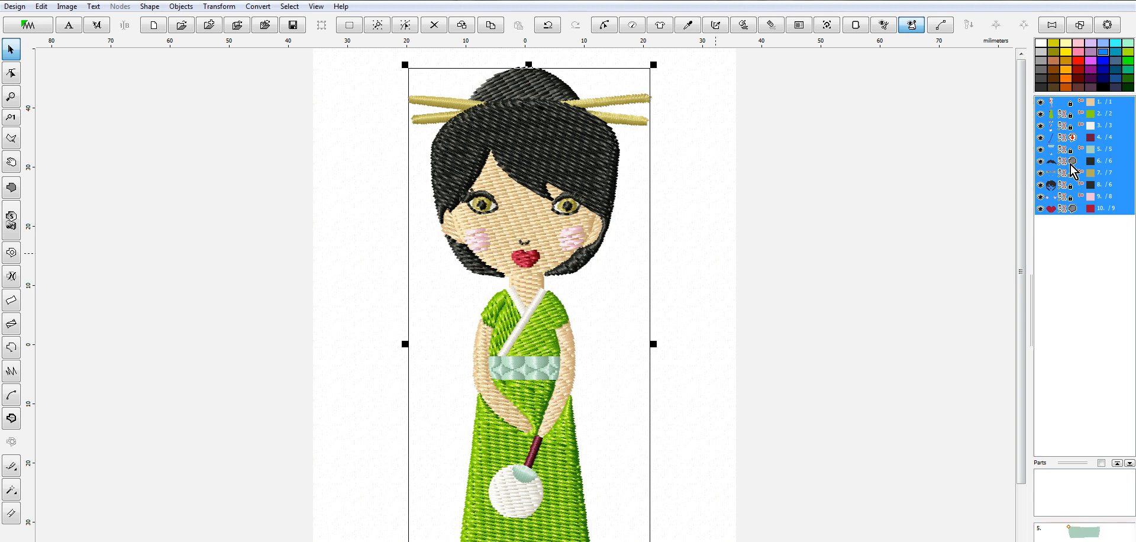
{"action": "left_click", "coordinate": [1050, 102]}
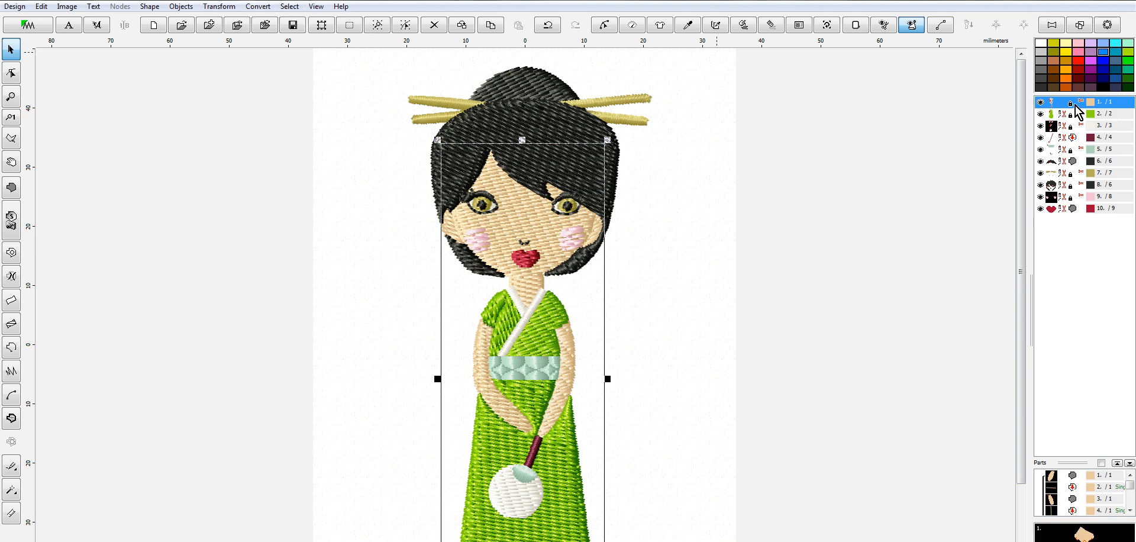
{"action": "left_click", "coordinate": [218, 7]}
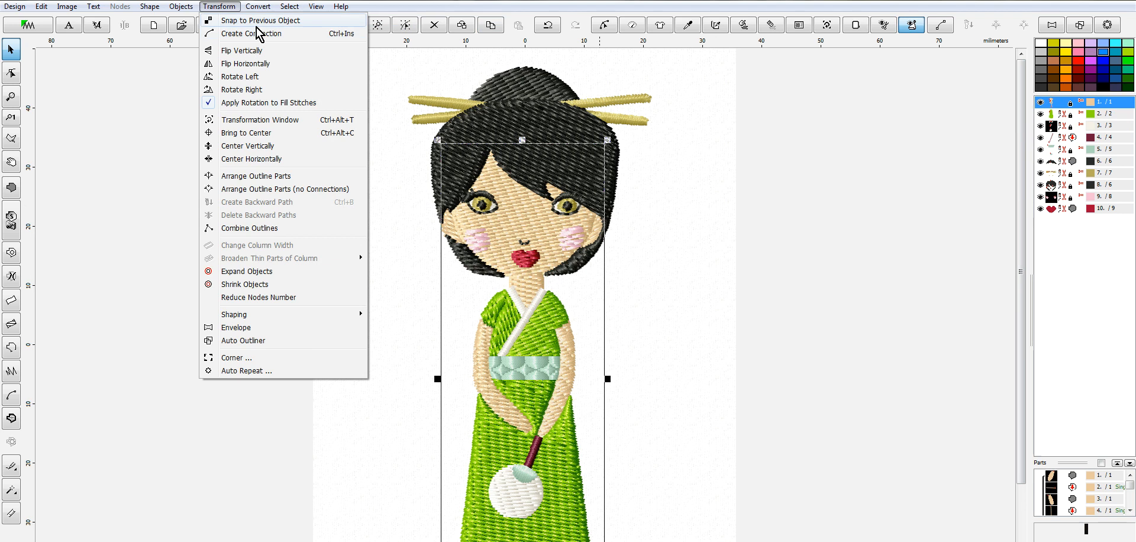
{"action": "mouse_move", "coordinate": [265, 9]}
{"action": "left_click", "coordinate": [290, 20]}
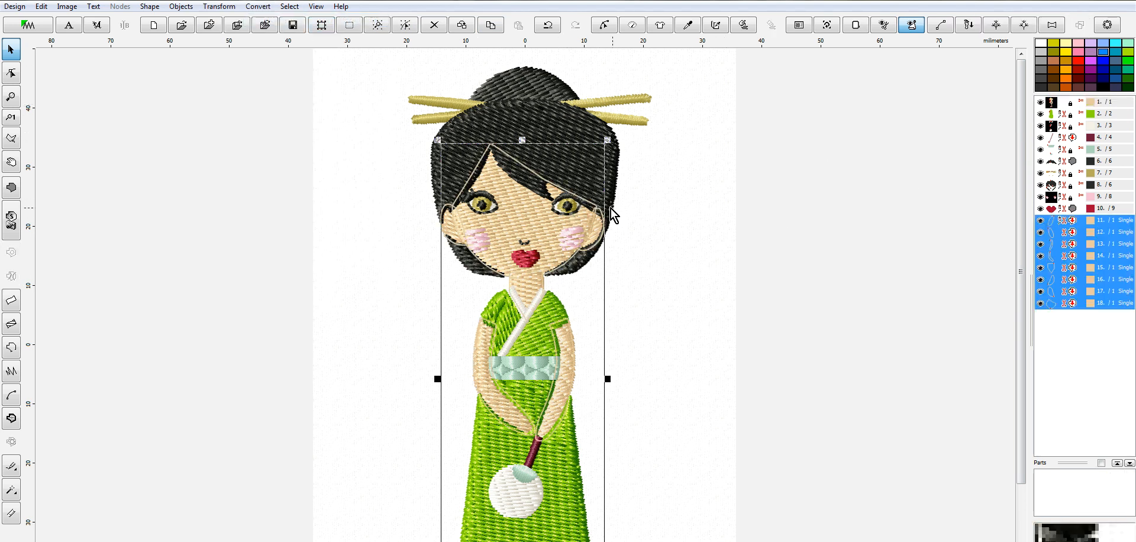
Generate stitches for the newly created skin-coloured outlines.
{"action": "right_click", "coordinate": [568, 221]}
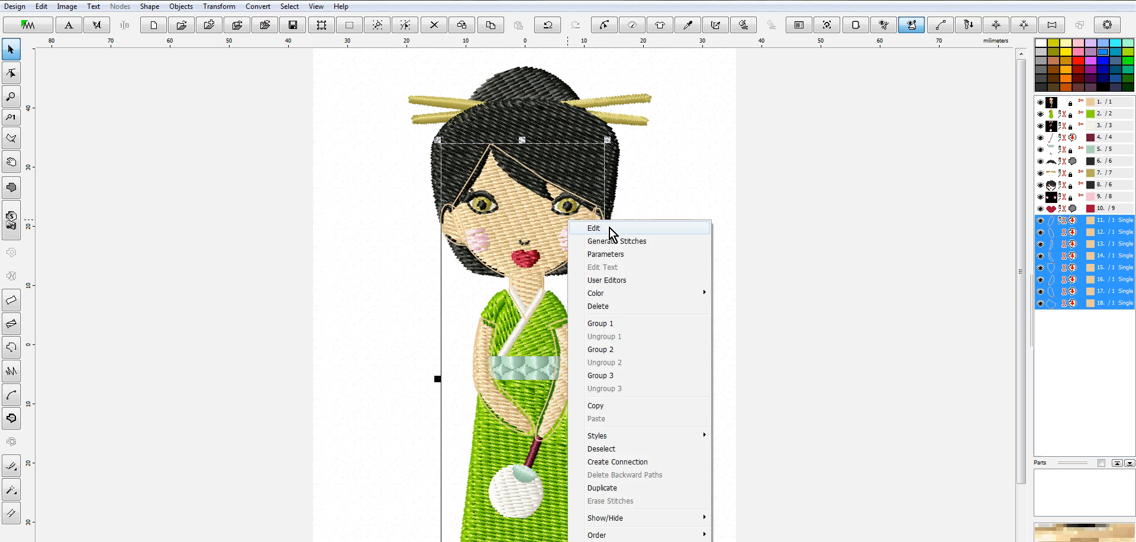
{"action": "left_click", "coordinate": [608, 233]}
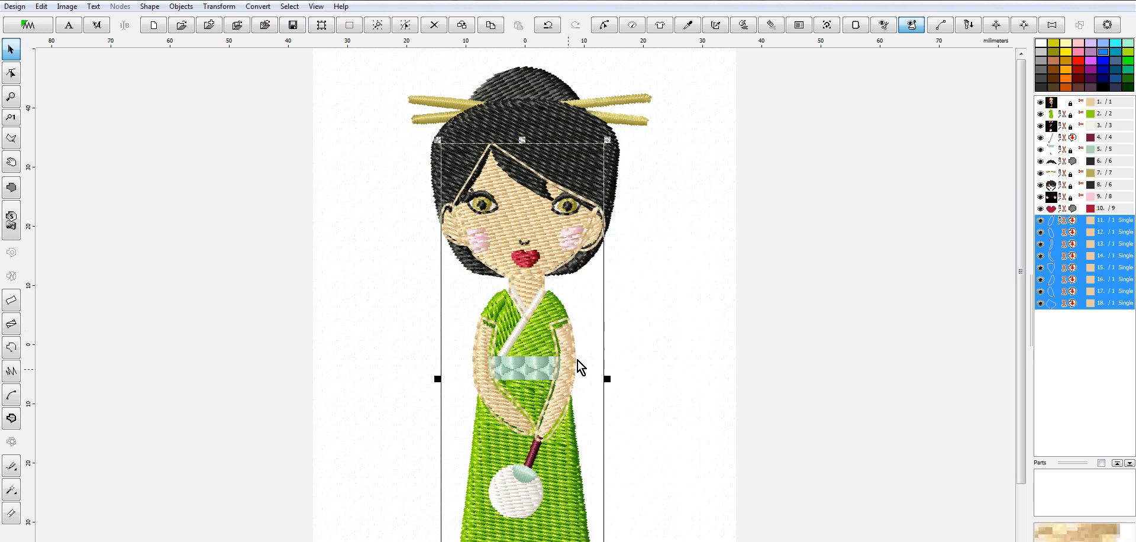
{"action": "scroll", "coordinate": [524, 406], "scroll_direction": "up", "scroll_amount": 3}
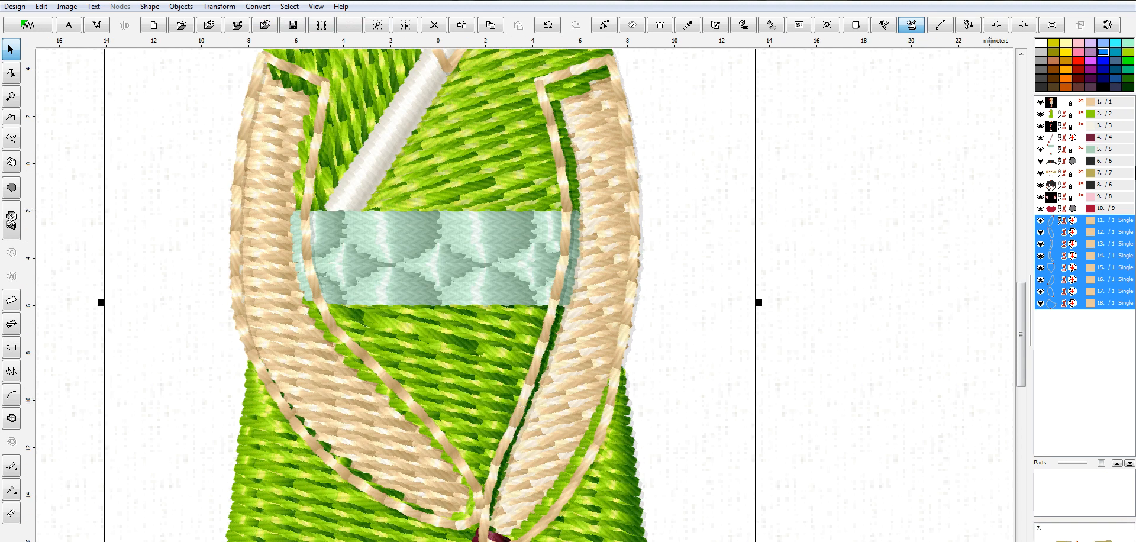
Hide the green dress object to expose the skin outlines that run beneath it.
{"action": "left_click", "coordinate": [1053, 114]}
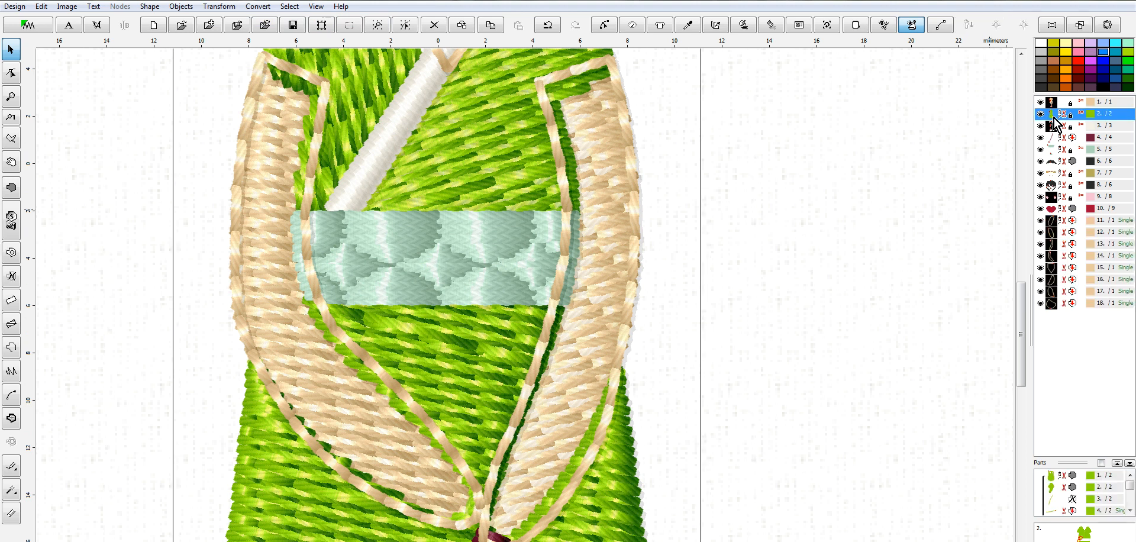
{"action": "right_click", "coordinate": [1055, 118]}
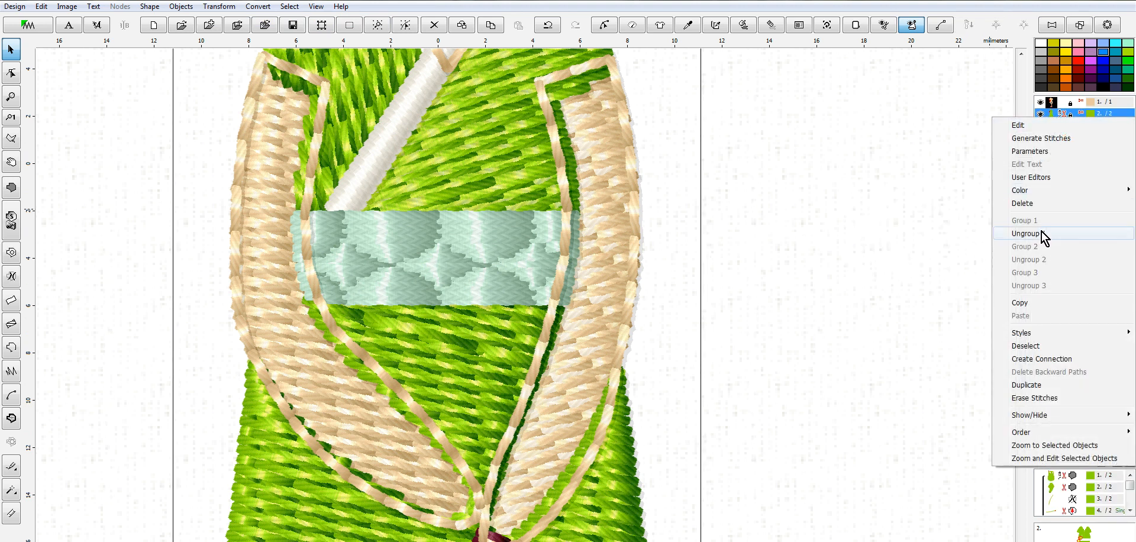
{"action": "mouse_move", "coordinate": [1031, 438]}
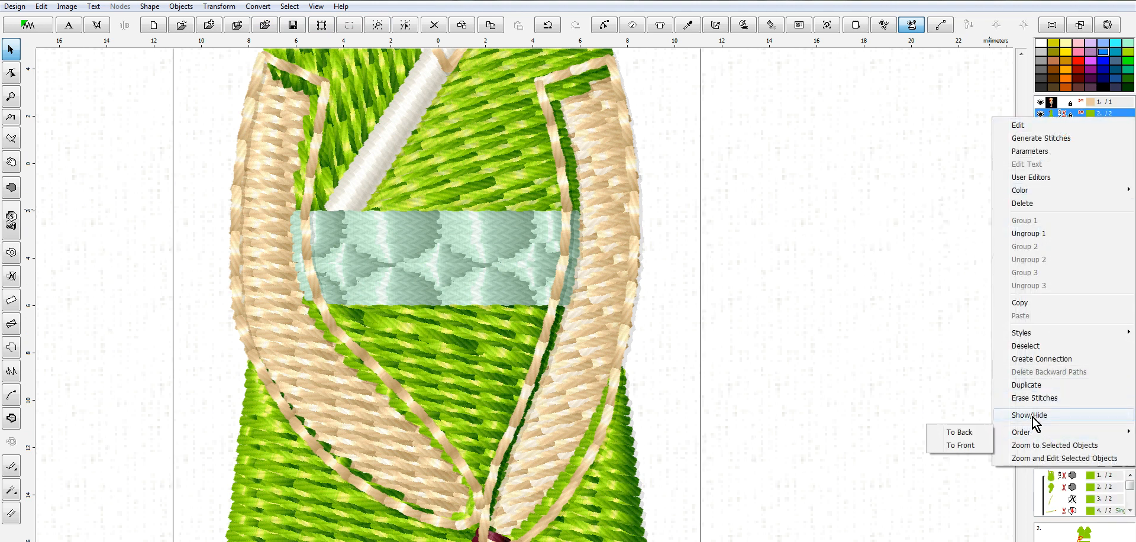
{"action": "mouse_move", "coordinate": [1032, 417]}
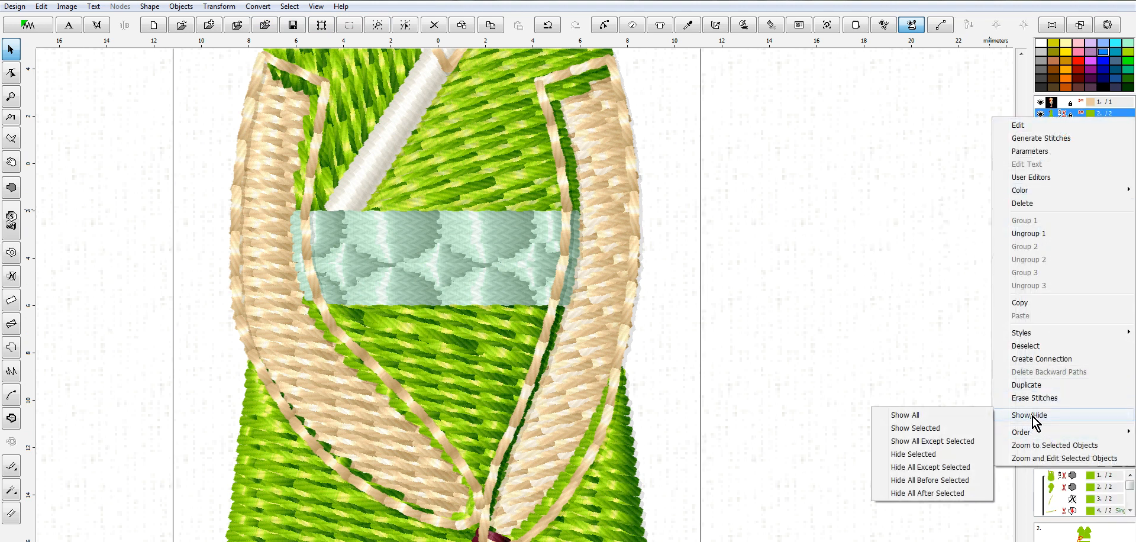
{"action": "left_click", "coordinate": [929, 456]}
{"action": "scroll", "coordinate": [741, 204], "scroll_direction": "down", "scroll_amount": 2}
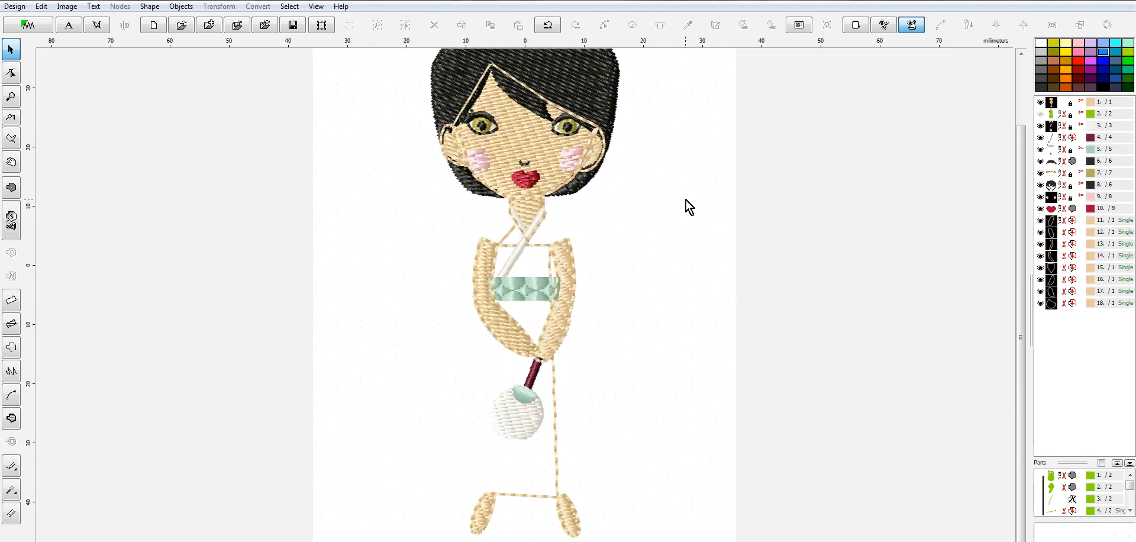
Hide the pale green sash object to expose the skin outlines running beneath it at the waist.
{"action": "scroll", "coordinate": [494, 231], "scroll_direction": "up", "scroll_amount": 3}
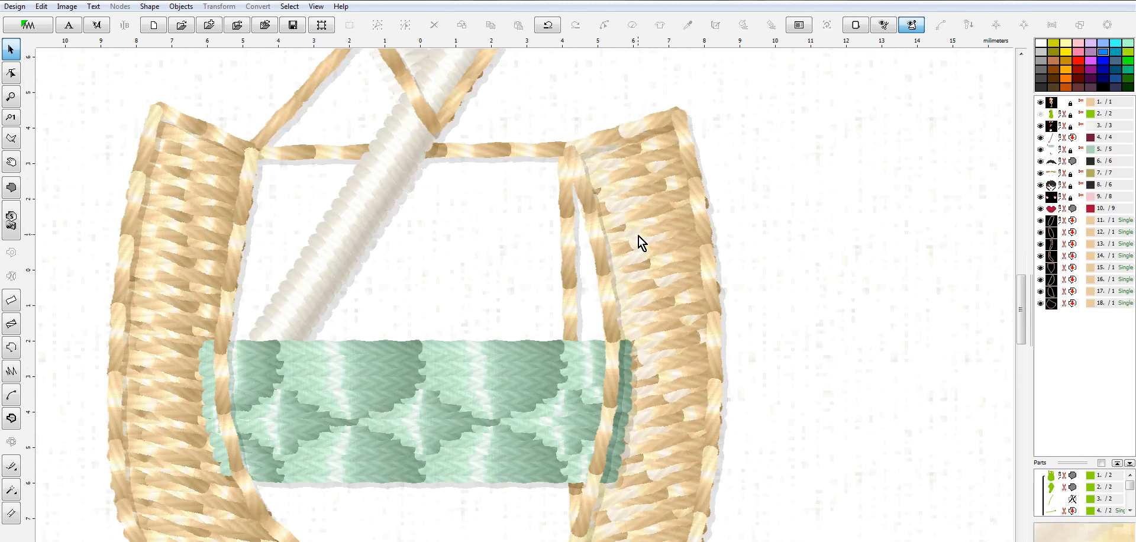
{"action": "left_click", "coordinate": [1057, 149]}
{"action": "right_click", "coordinate": [1057, 149]}
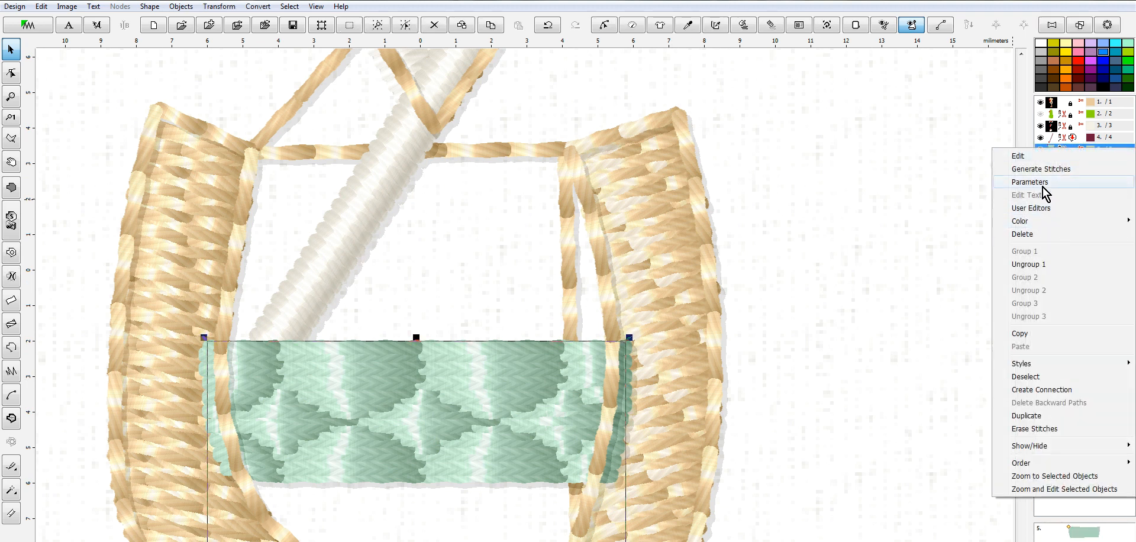
{"action": "mouse_move", "coordinate": [1031, 445]}
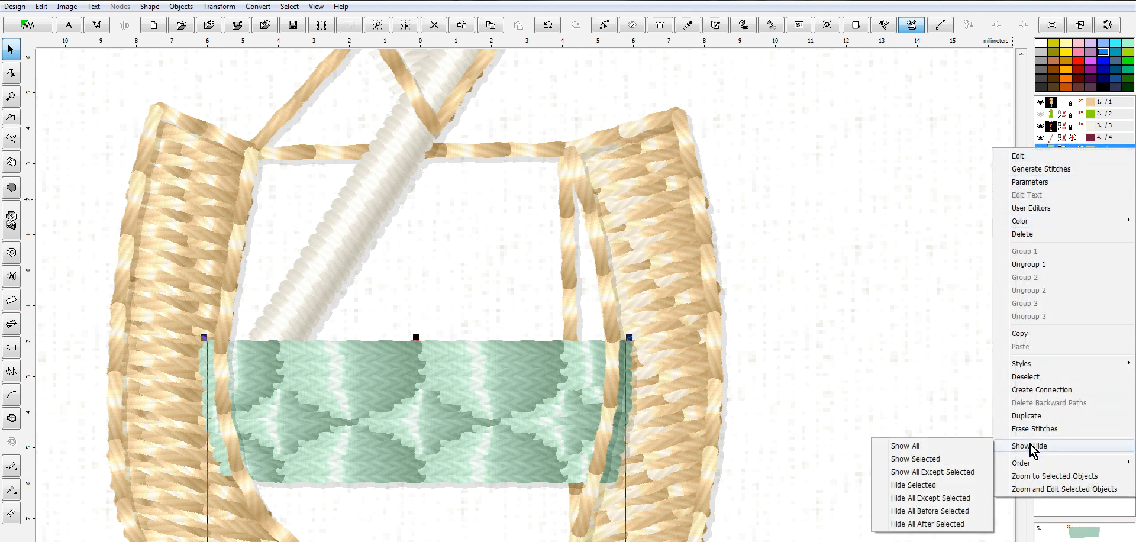
{"action": "left_click", "coordinate": [936, 461]}
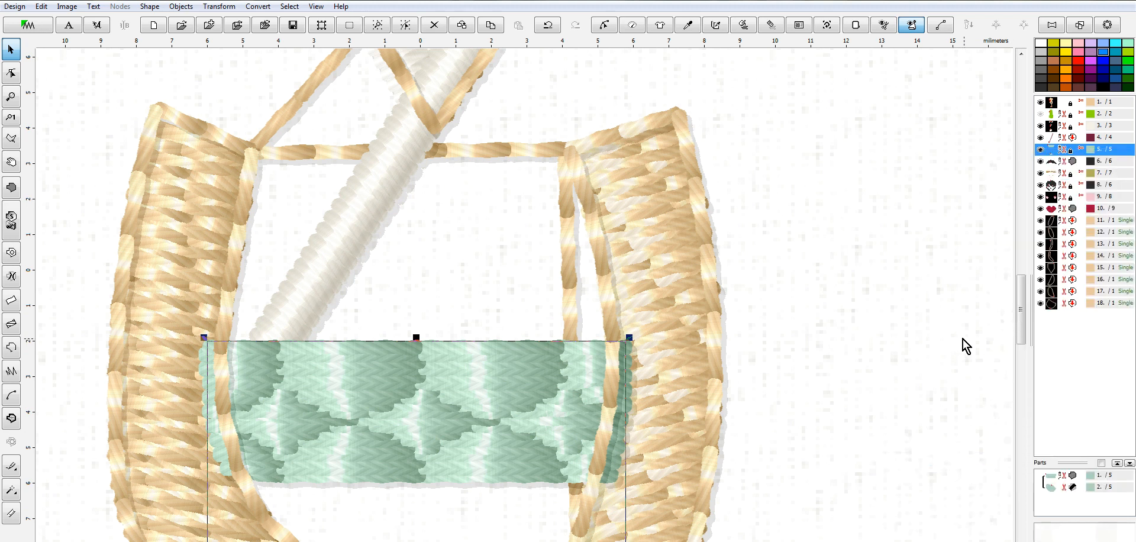
{"action": "right_click", "coordinate": [1054, 152]}
{"action": "mouse_move", "coordinate": [1044, 455]}
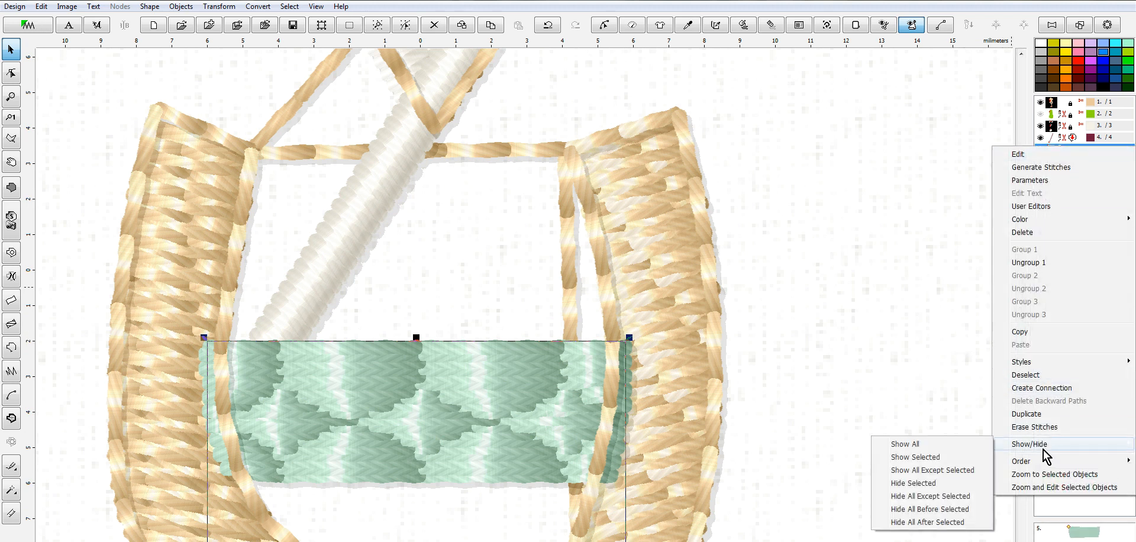
{"action": "left_click", "coordinate": [914, 483]}
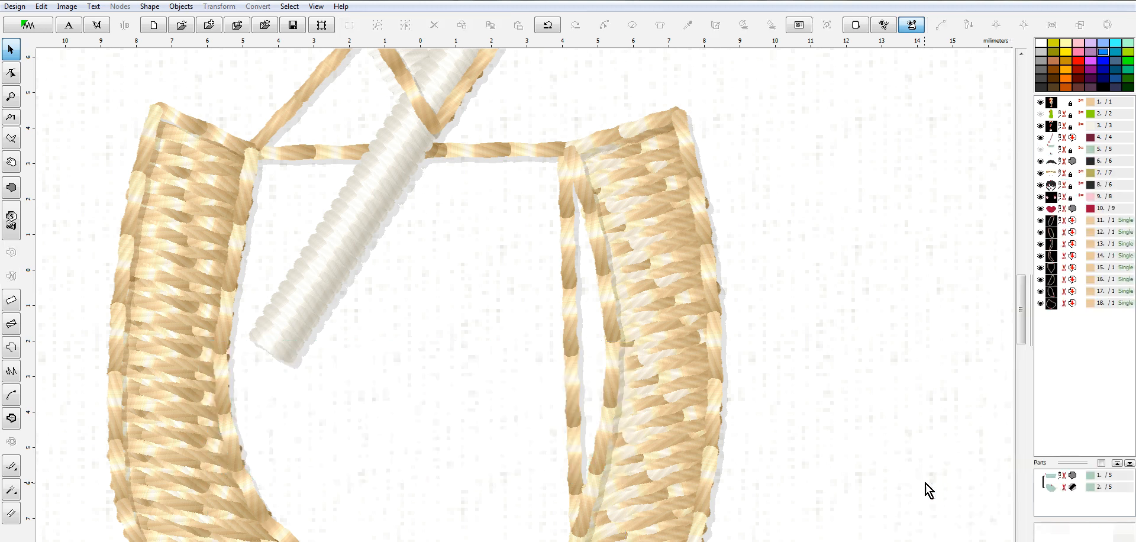
{"action": "scroll", "coordinate": [648, 339], "scroll_direction": "down", "scroll_amount": 2}
{"action": "scroll", "coordinate": [748, 286], "scroll_direction": "up", "scroll_amount": 2}
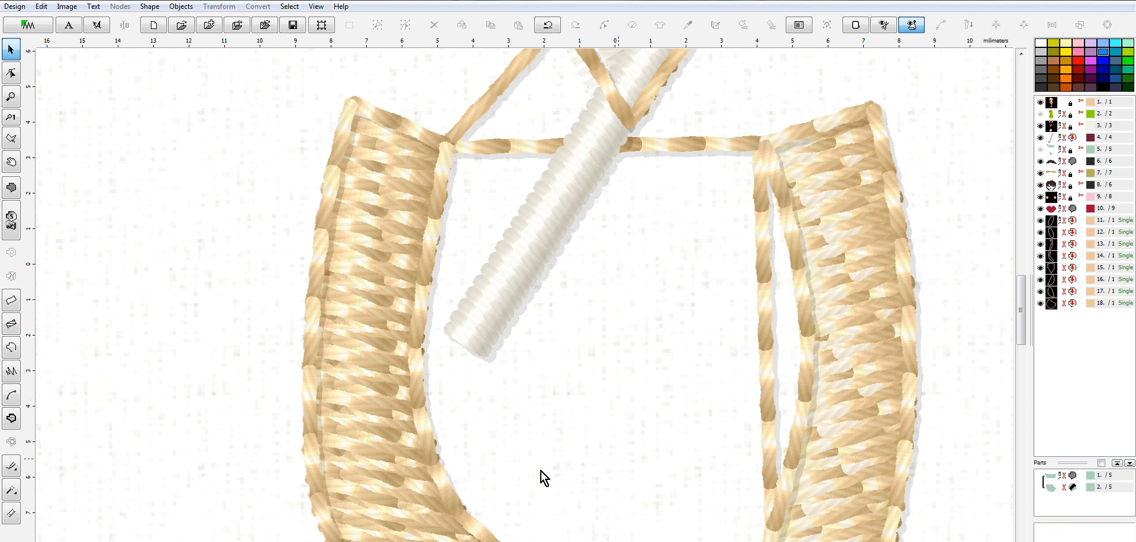
Try moving the skin-coloured fill group to the front of the object order, and undo the reordering.
{"action": "left_click", "coordinate": [1056, 271]}
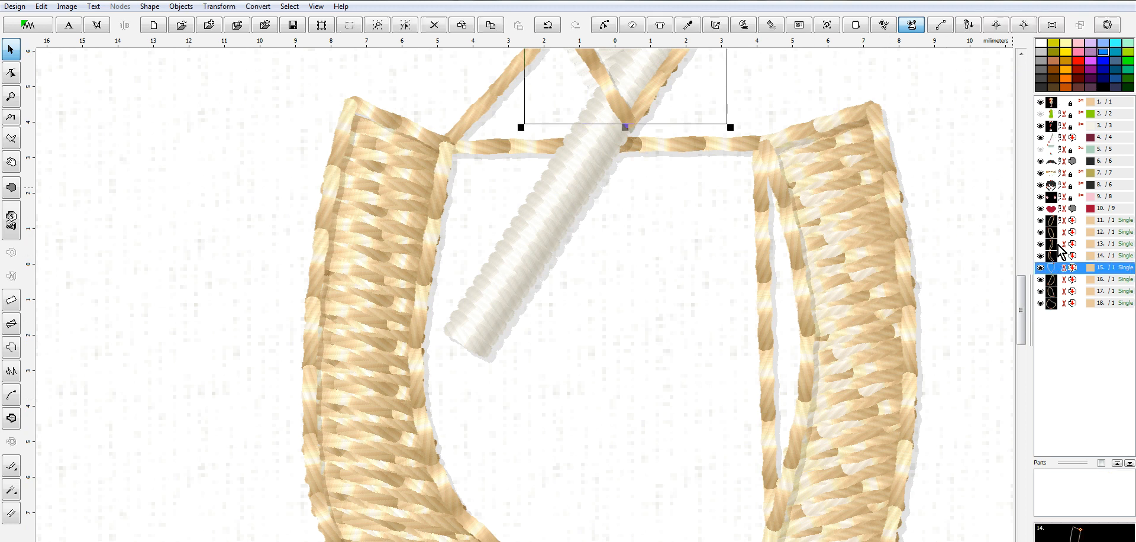
{"action": "right_click", "coordinate": [1051, 102]}
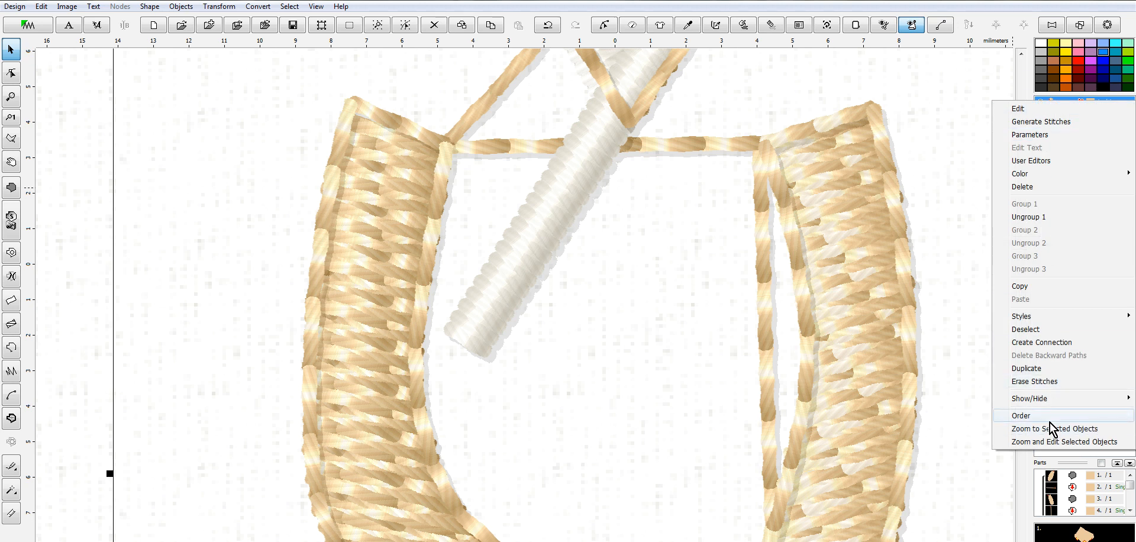
{"action": "mouse_move", "coordinate": [1046, 418]}
{"action": "left_click", "coordinate": [976, 431]}
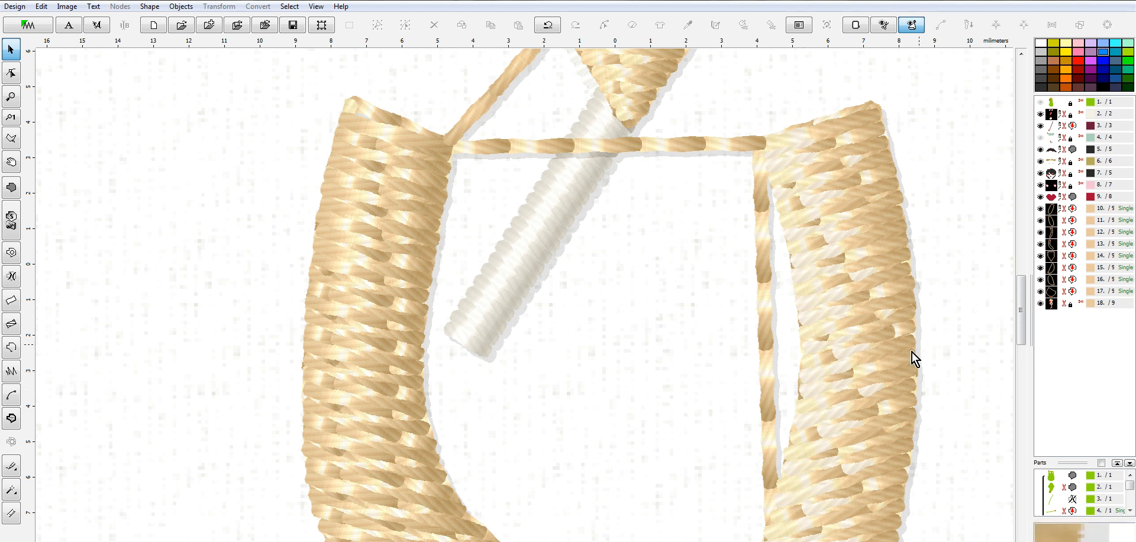
{"action": "left_click", "coordinate": [41, 7]}
{"action": "left_click", "coordinate": [59, 24]}
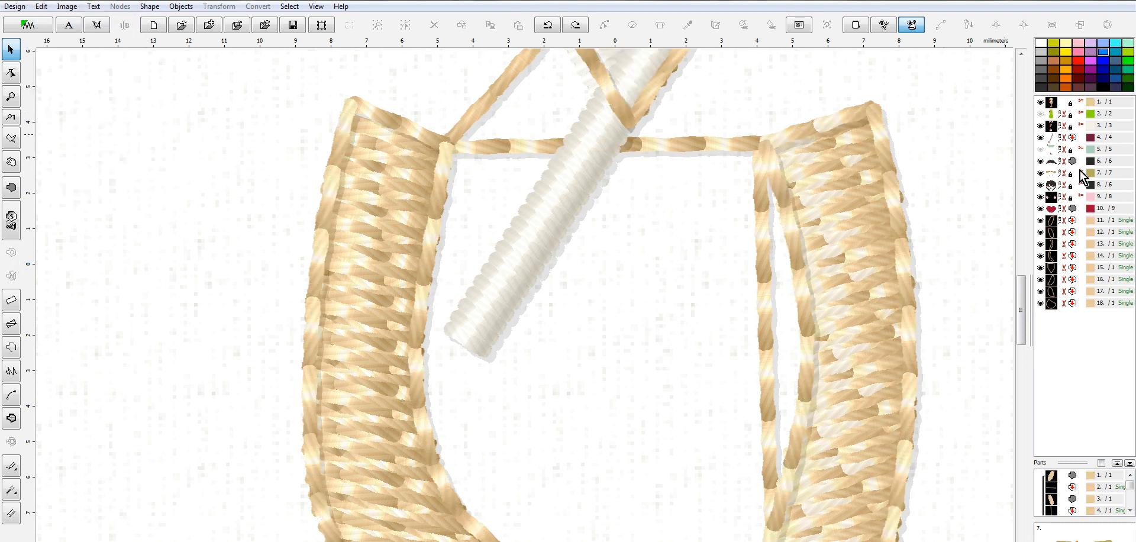
Show all hidden objects of the design again.
{"action": "right_click", "coordinate": [1045, 148]}
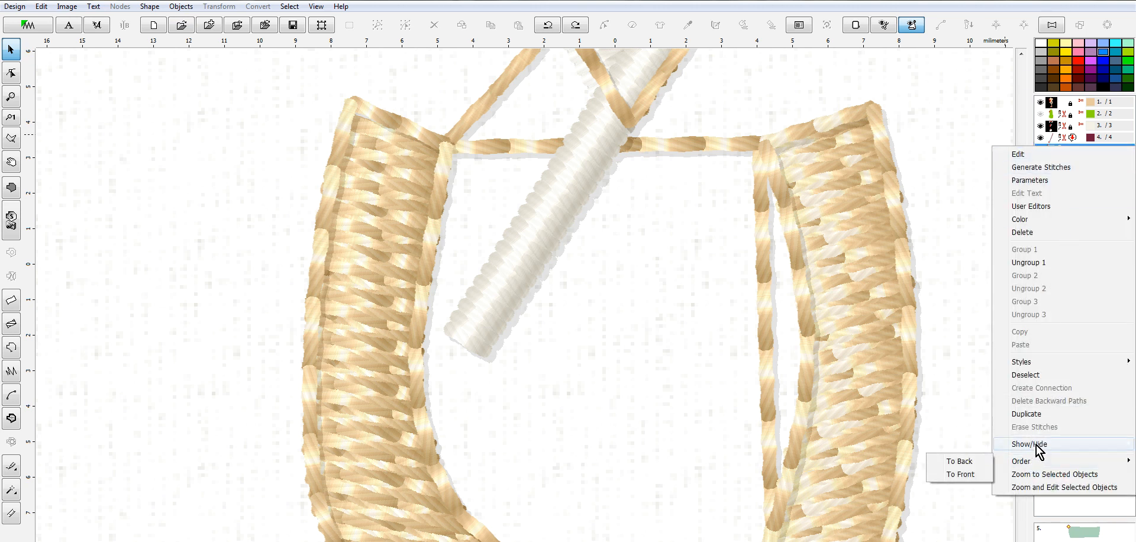
{"action": "mouse_move", "coordinate": [1036, 450]}
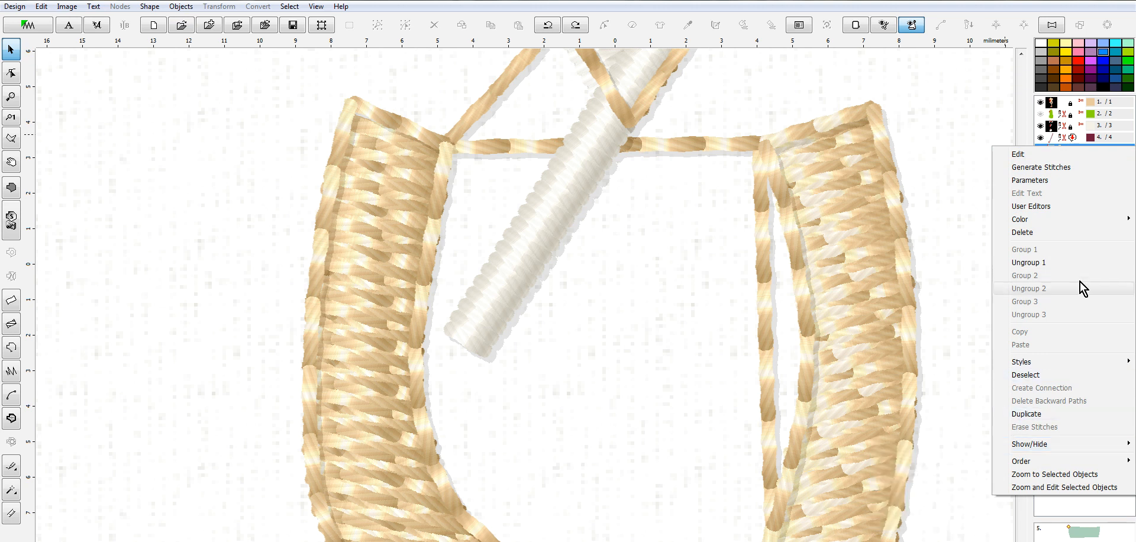
{"action": "mouse_move", "coordinate": [1037, 448]}
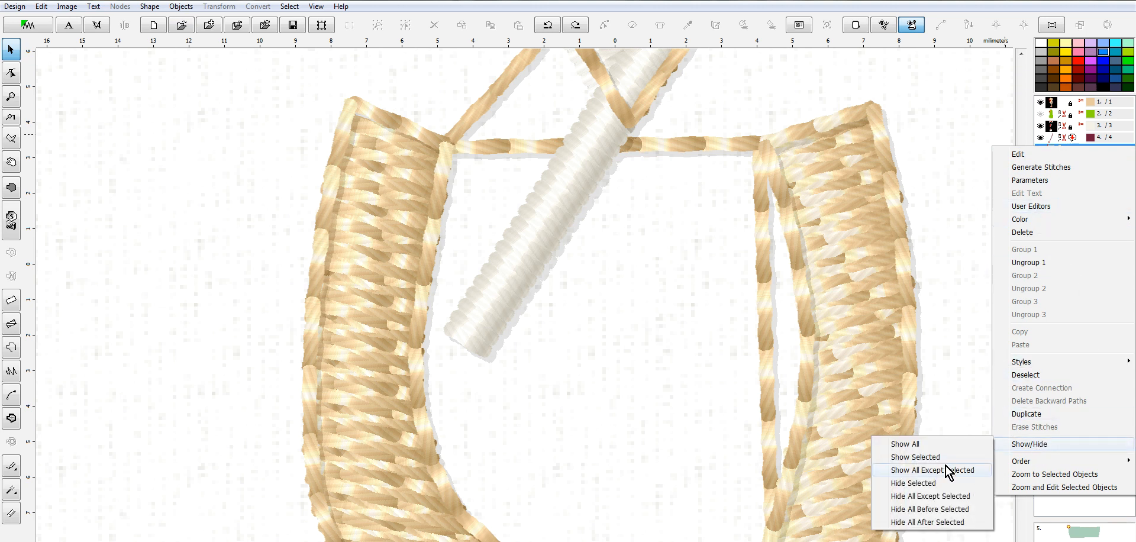
{"action": "left_click", "coordinate": [915, 445]}
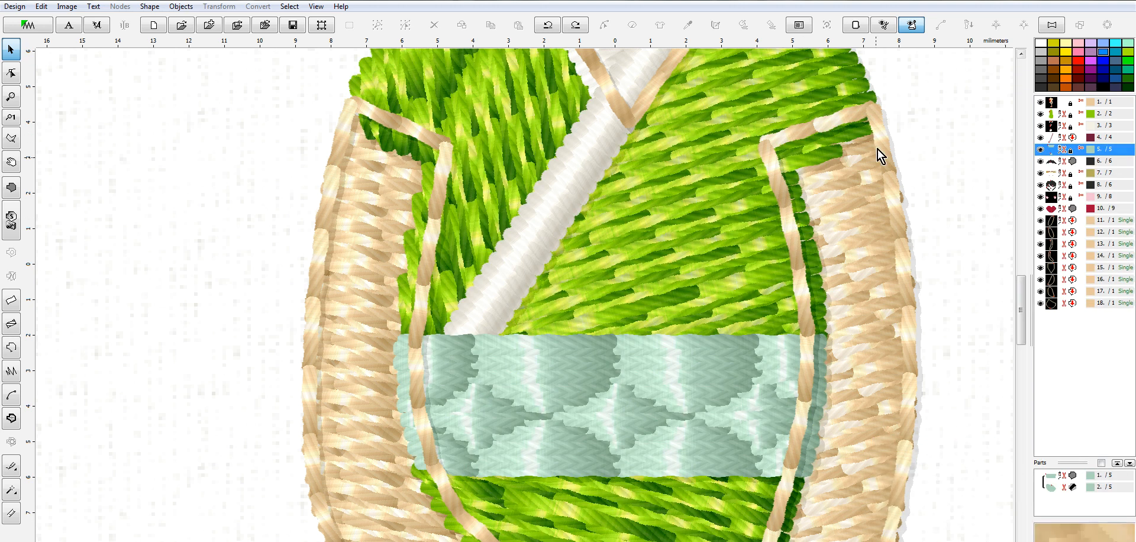
Group all the skin-coloured outline objects at the end of the design and delete the group.
{"action": "scroll", "coordinate": [885, 200], "scroll_direction": "down", "scroll_amount": 3}
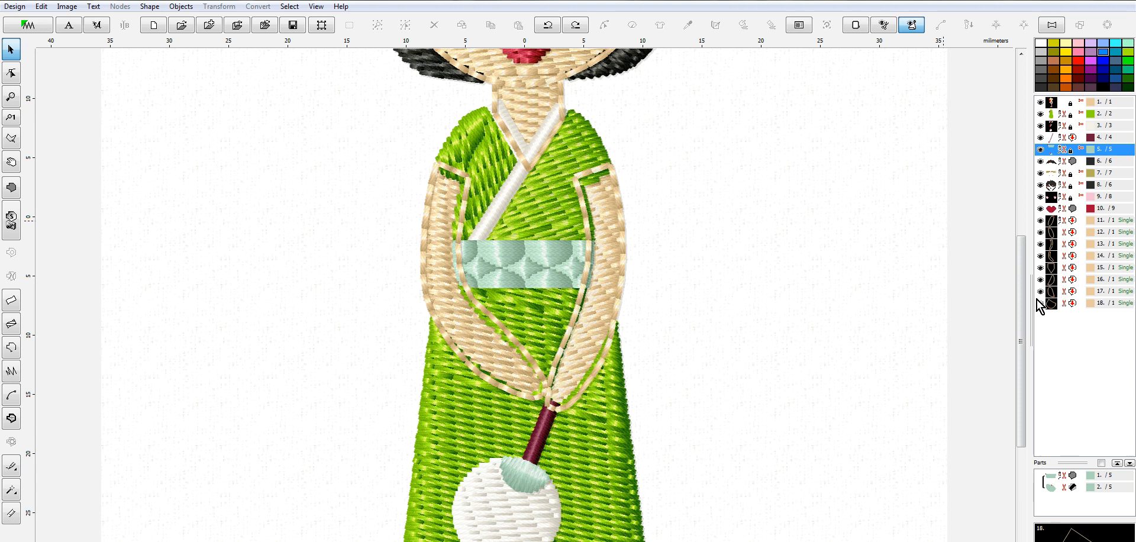
{"action": "left_click", "coordinate": [1053, 220]}
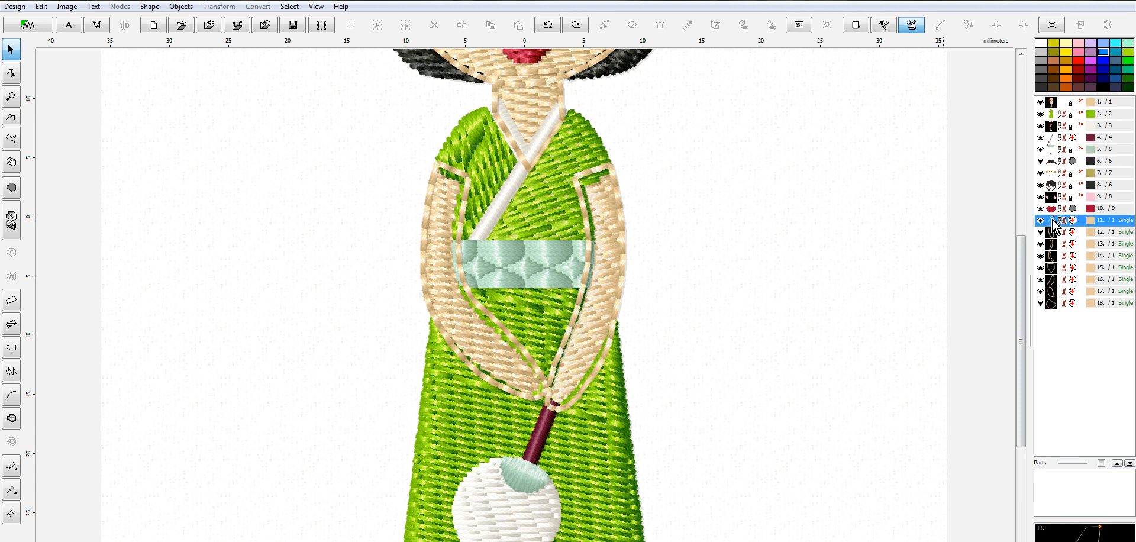
{"action": "left_click", "coordinate": [1052, 304], "text": "shift"}
{"action": "right_click", "coordinate": [1053, 303]}
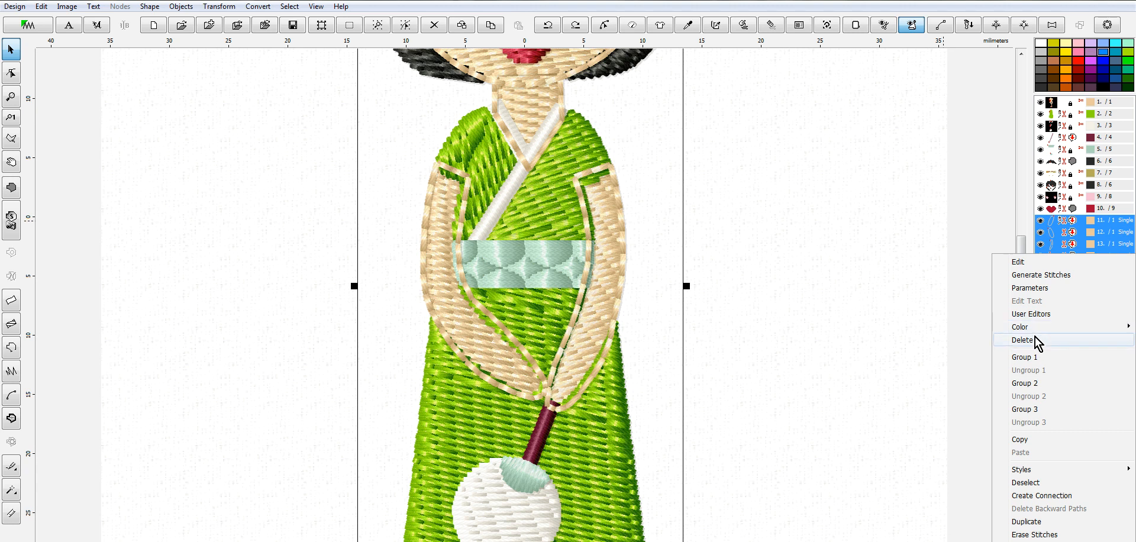
{"action": "left_click", "coordinate": [1027, 357]}
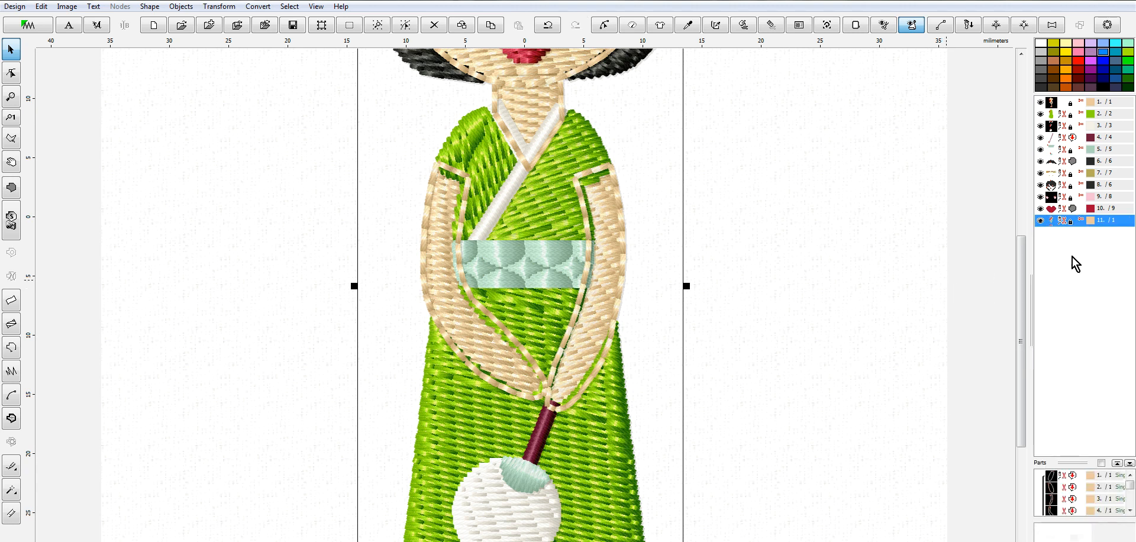
{"action": "right_click", "coordinate": [1051, 225]}
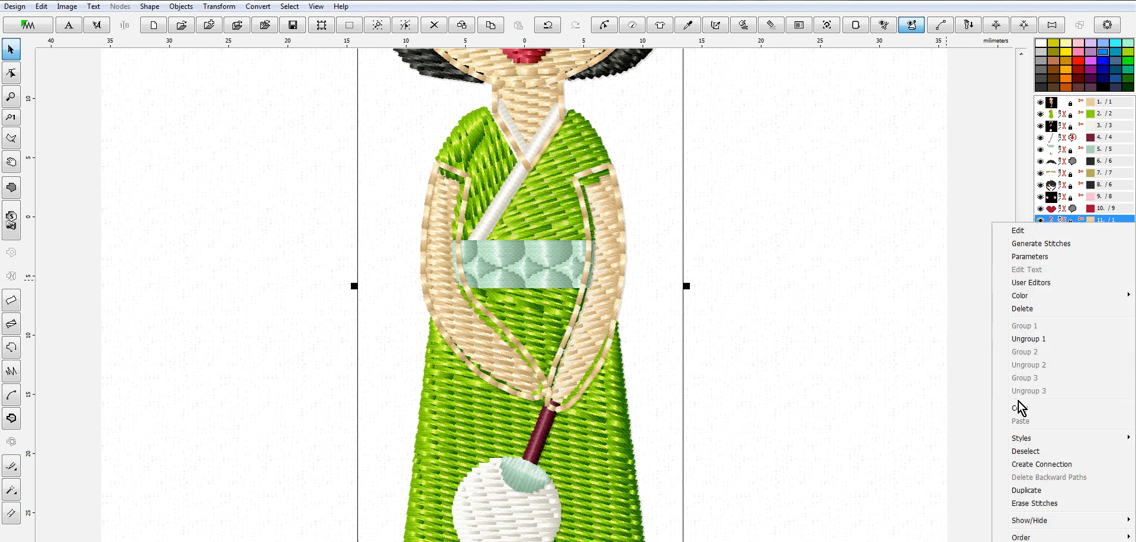
{"action": "left_click", "coordinate": [1031, 308]}
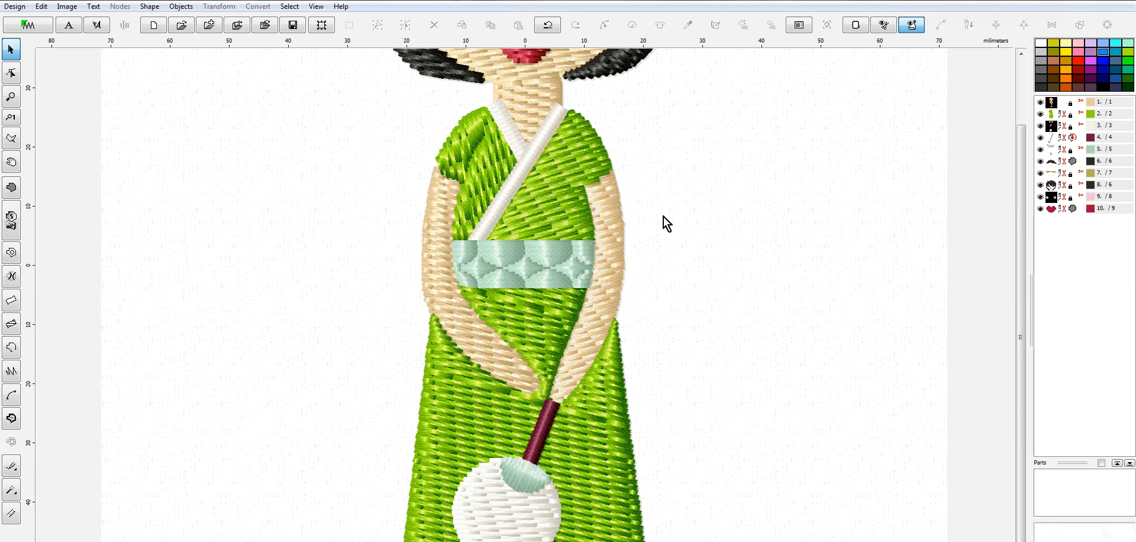
Create outlines from the green dress's fill group, the second object in the design.
{"action": "scroll", "coordinate": [686, 225], "scroll_direction": "down", "scroll_amount": 2}
{"action": "scroll", "coordinate": [501, 283], "scroll_direction": "up", "scroll_amount": 3}
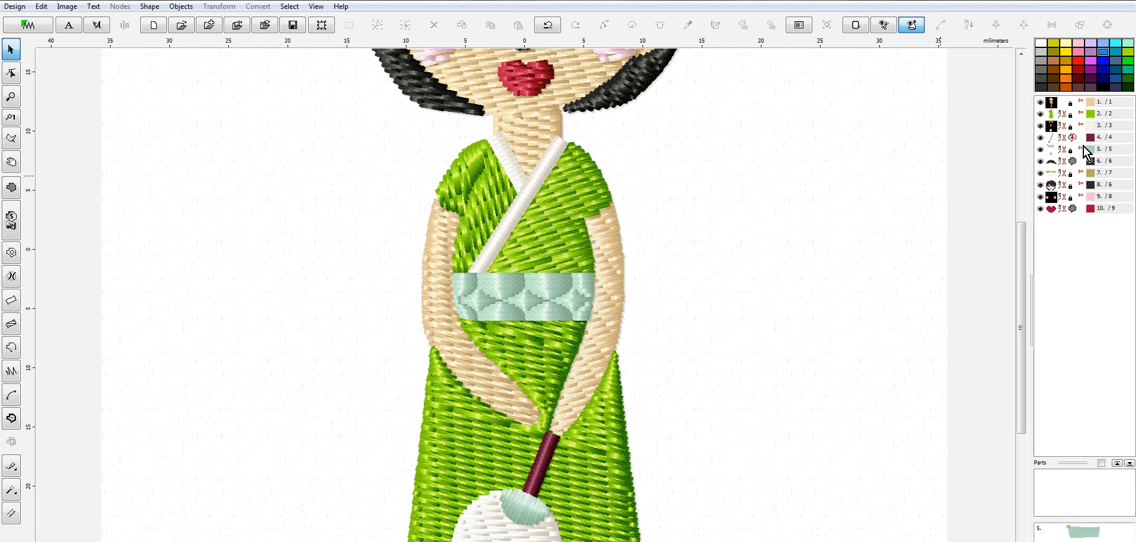
{"action": "left_click", "coordinate": [1051, 114]}
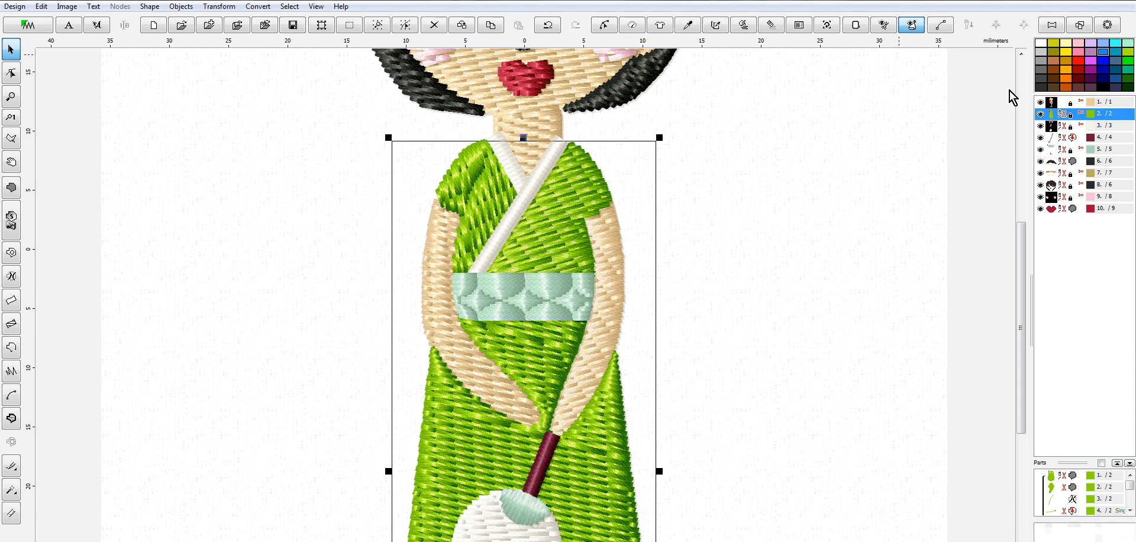
{"action": "left_click", "coordinate": [220, 7]}
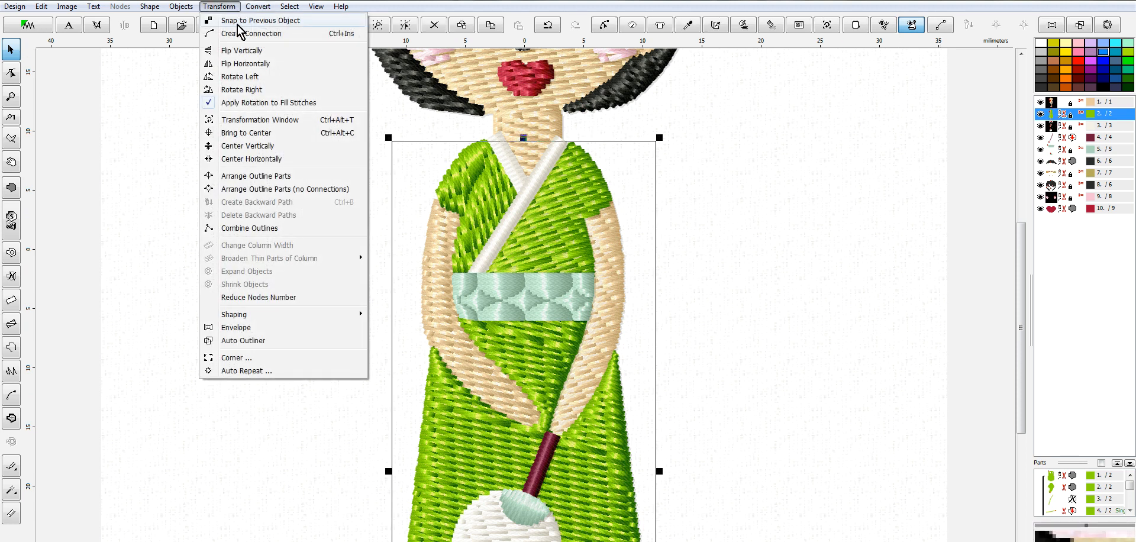
{"action": "left_click", "coordinate": [270, 19]}
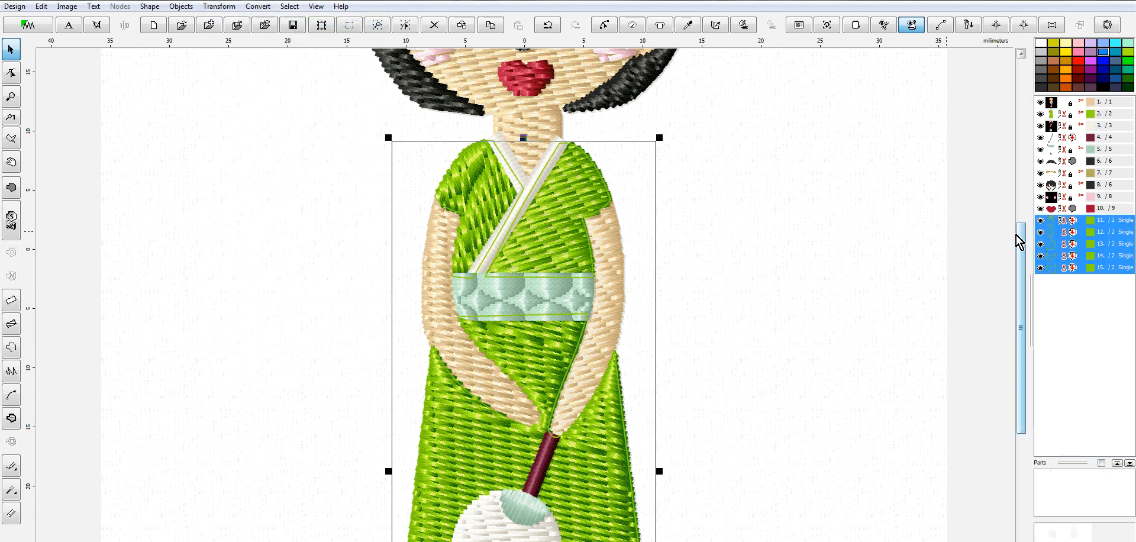
Try deleting the newly created green dress outlines, and undo the deletion.
{"action": "right_click", "coordinate": [1058, 251]}
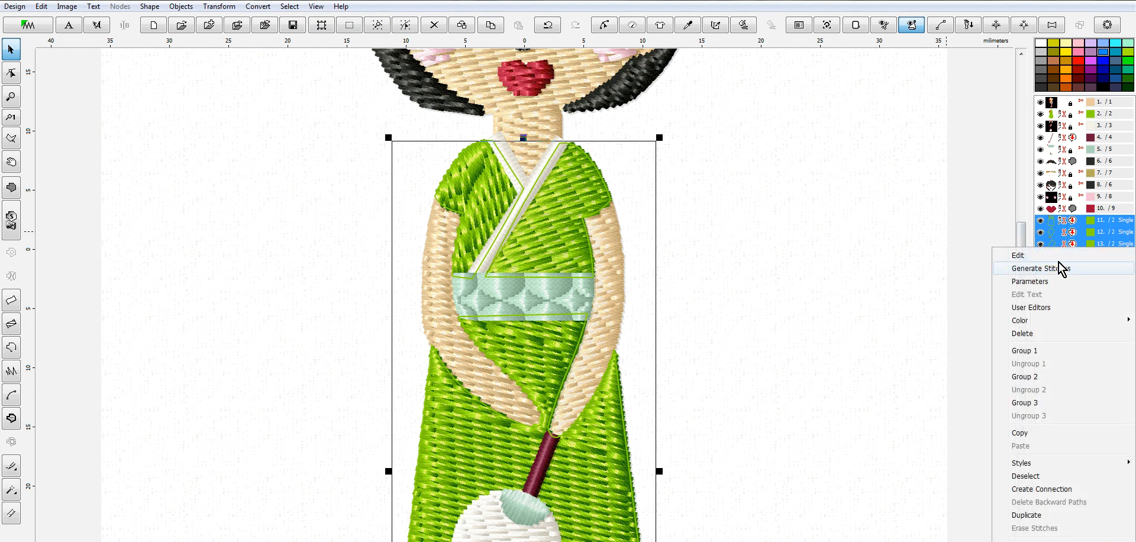
{"action": "left_click", "coordinate": [1040, 334]}
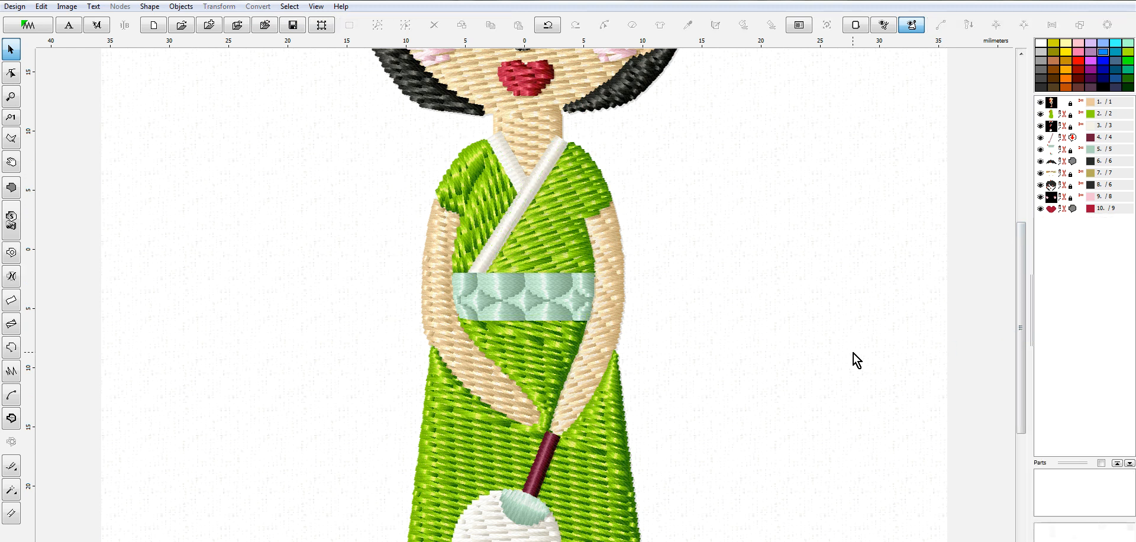
{"action": "left_click", "coordinate": [42, 7]}
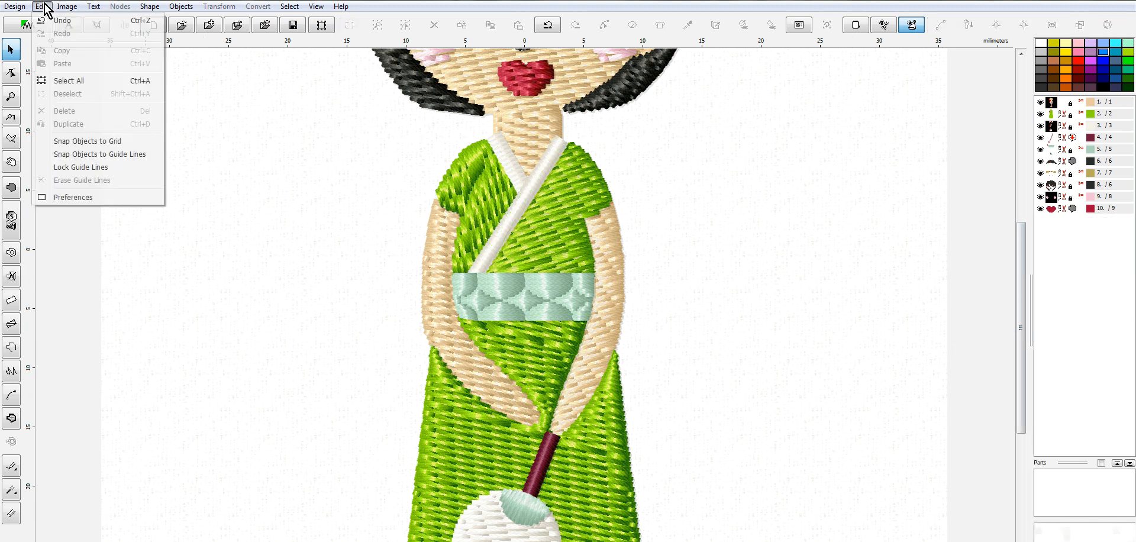
{"action": "left_click", "coordinate": [59, 21]}
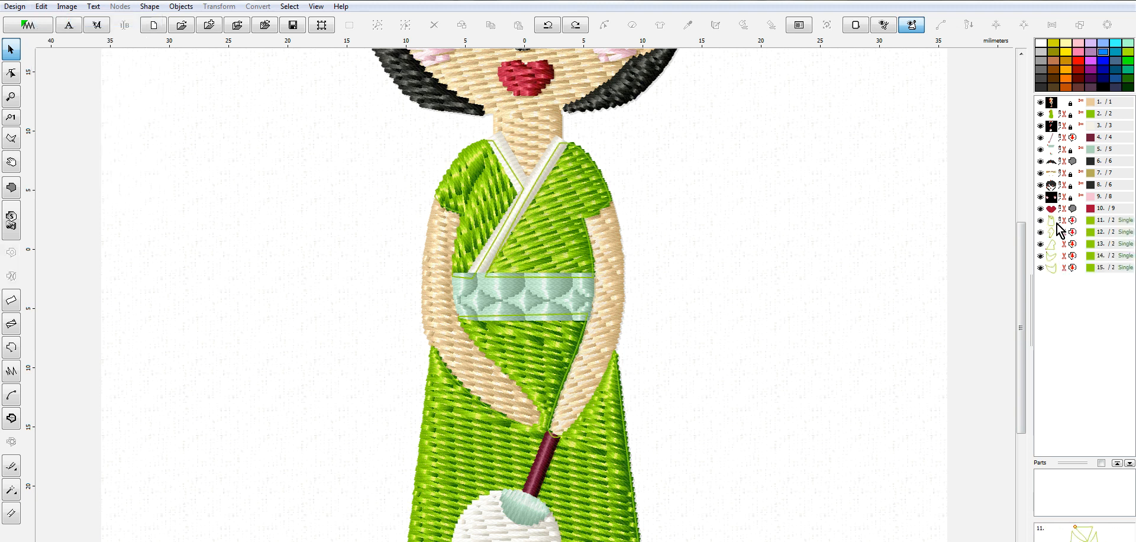
Select all the green dress outlines, open the colour catalog for them and search for thread number 2150.
{"action": "left_click", "coordinate": [1057, 222]}
{"action": "left_click", "coordinate": [1053, 266], "text": "shift"}
{"action": "right_click", "coordinate": [1053, 264]}
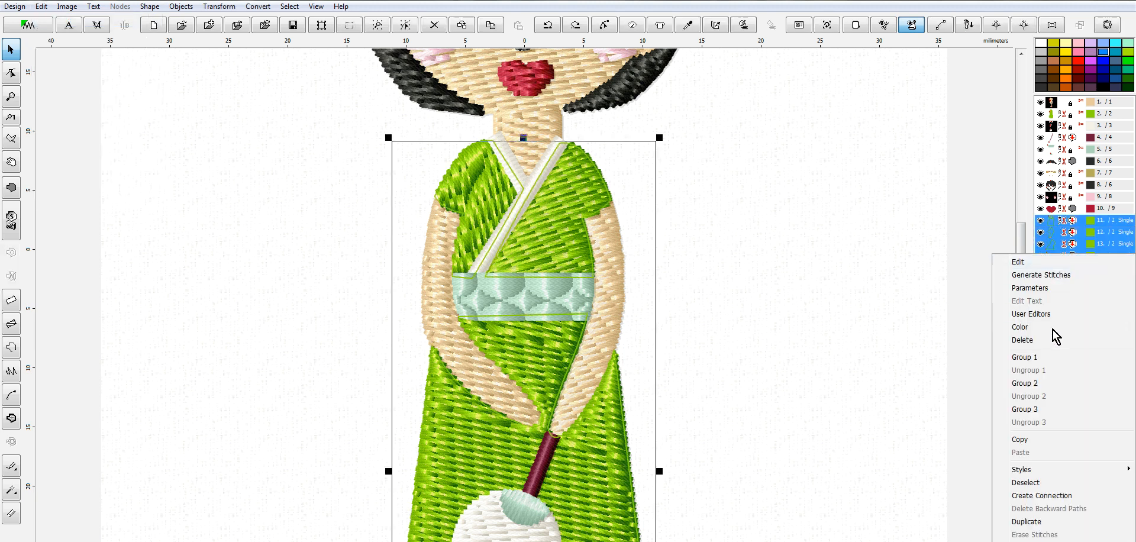
{"action": "mouse_move", "coordinate": [1049, 329]}
{"action": "left_click", "coordinate": [894, 382]}
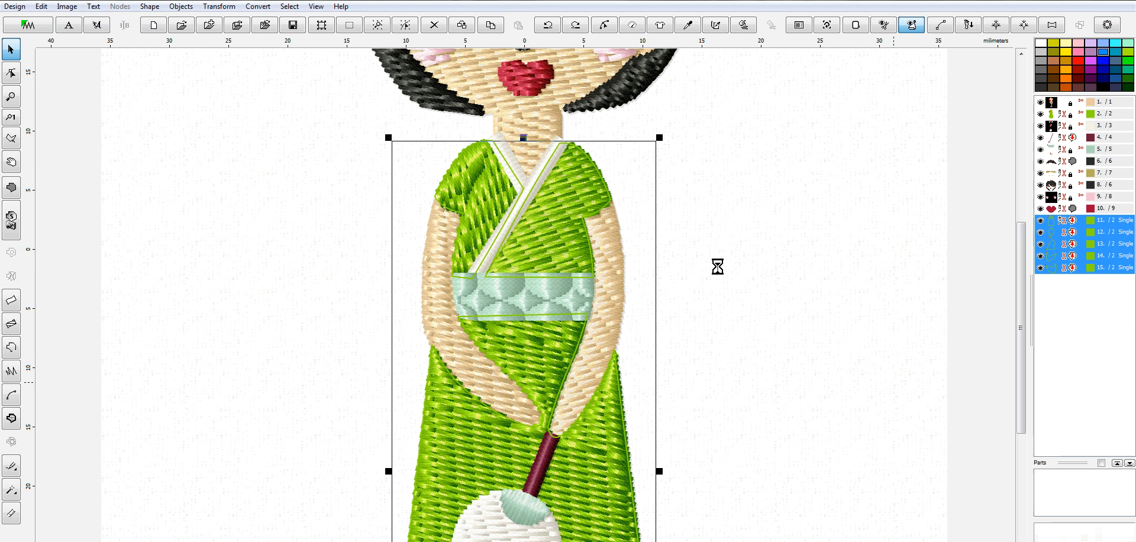
{"action": "left_click", "coordinate": [508, 159]}
{"action": "type", "text": "2150"}
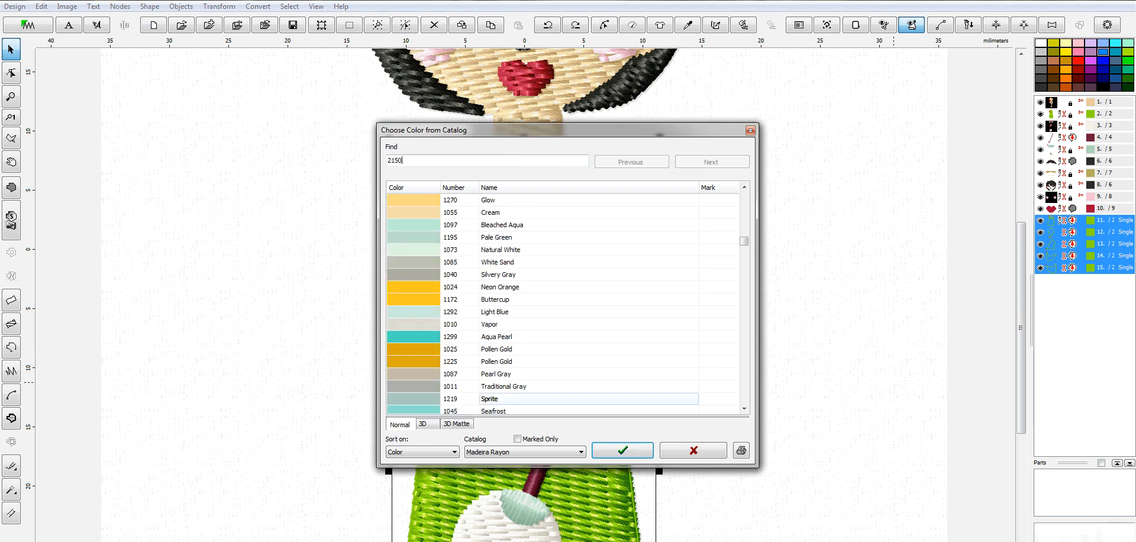
Switch the thread catalog to Marathon Polyester, find number 2150 Dark Grey, and apply it to the selected dress outlines.
{"action": "left_click", "coordinate": [522, 452]}
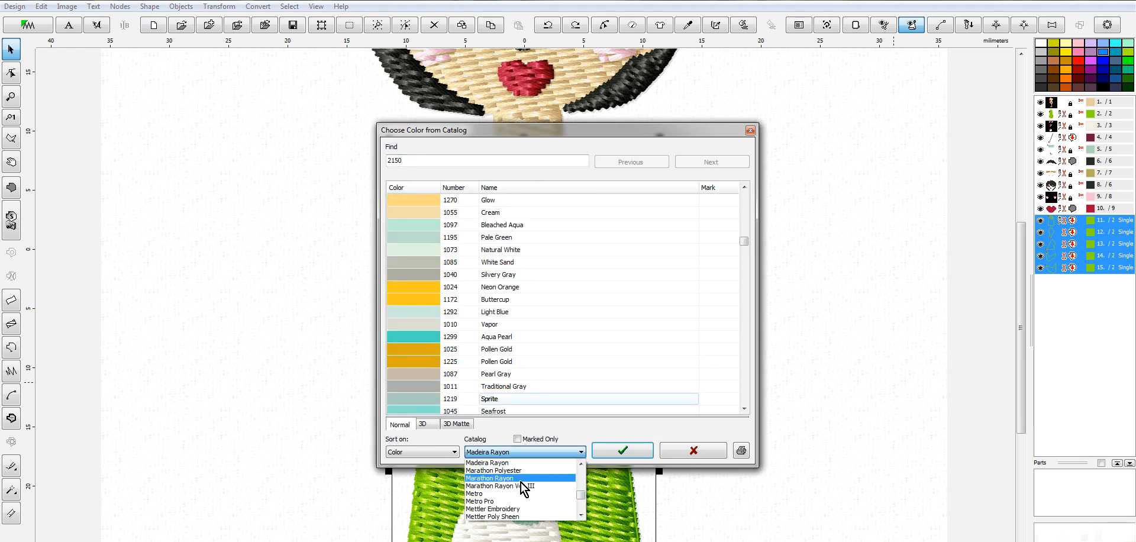
{"action": "left_click", "coordinate": [521, 471]}
{"action": "double_click", "coordinate": [451, 160]}
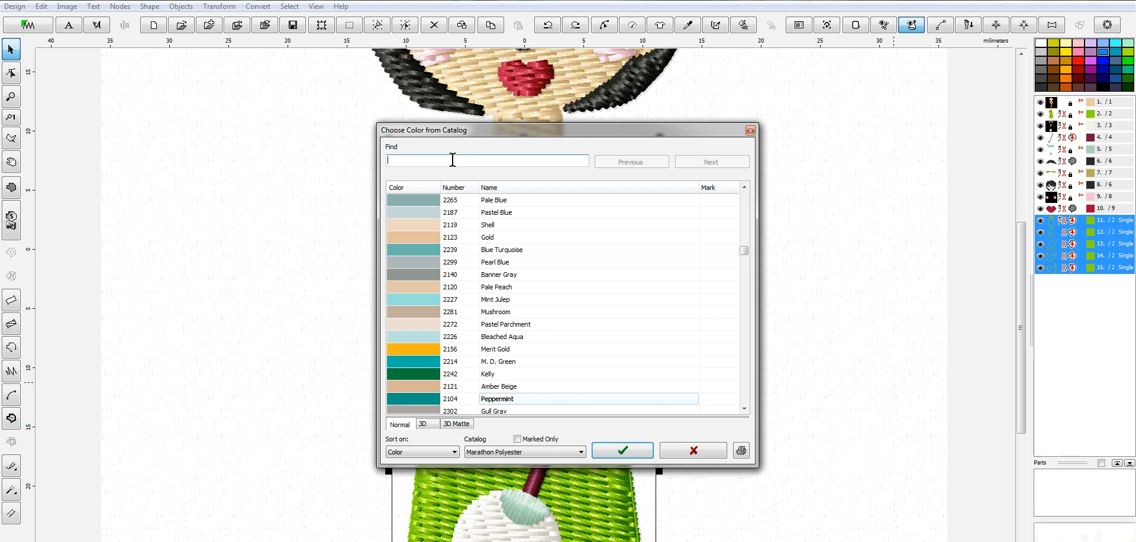
{"action": "type", "text": "2150"}
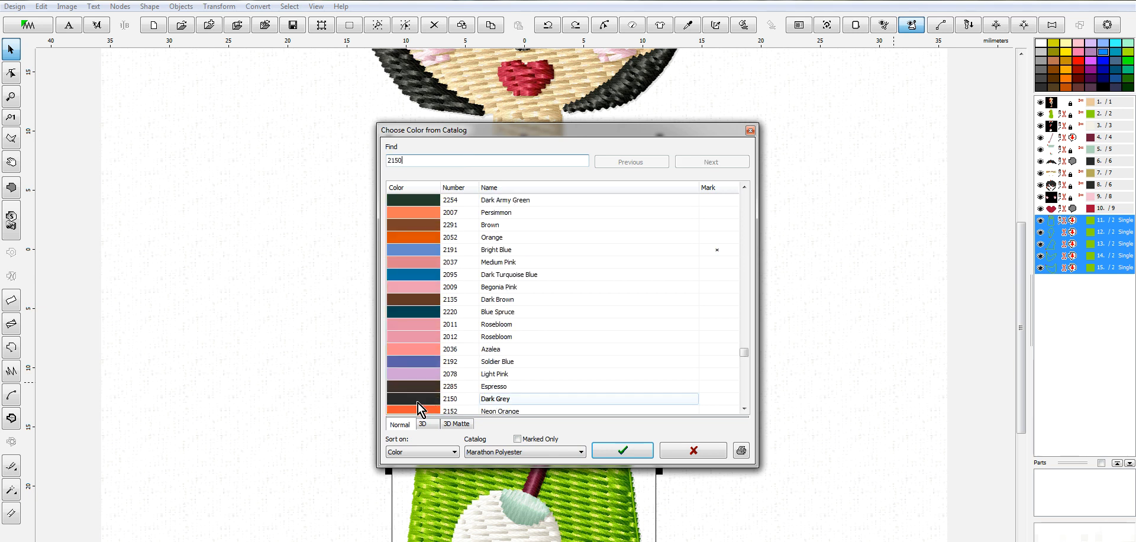
{"action": "left_click", "coordinate": [424, 398]}
{"action": "left_click", "coordinate": [640, 457]}
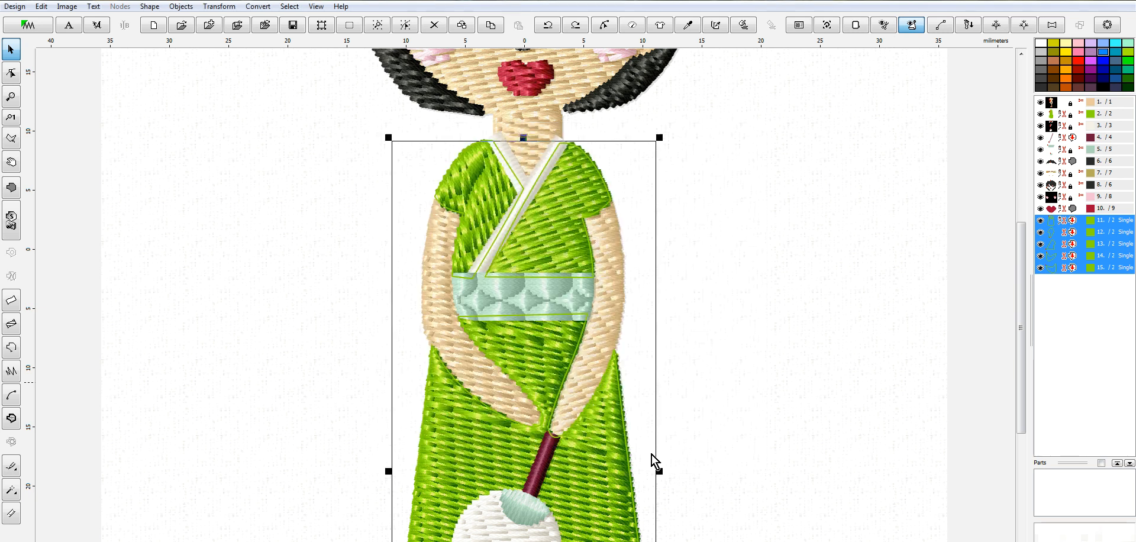
Generate stitches for the recoloured dress outlines.
{"action": "scroll", "coordinate": [637, 335], "scroll_direction": "down", "scroll_amount": 2}
{"action": "right_click", "coordinate": [572, 302]}
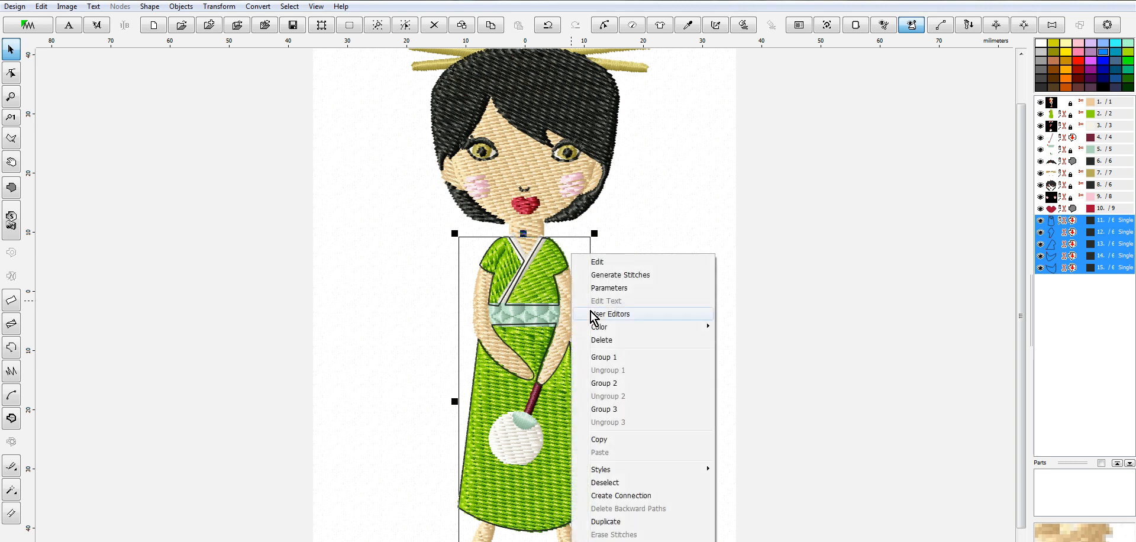
{"action": "left_click", "coordinate": [635, 278]}
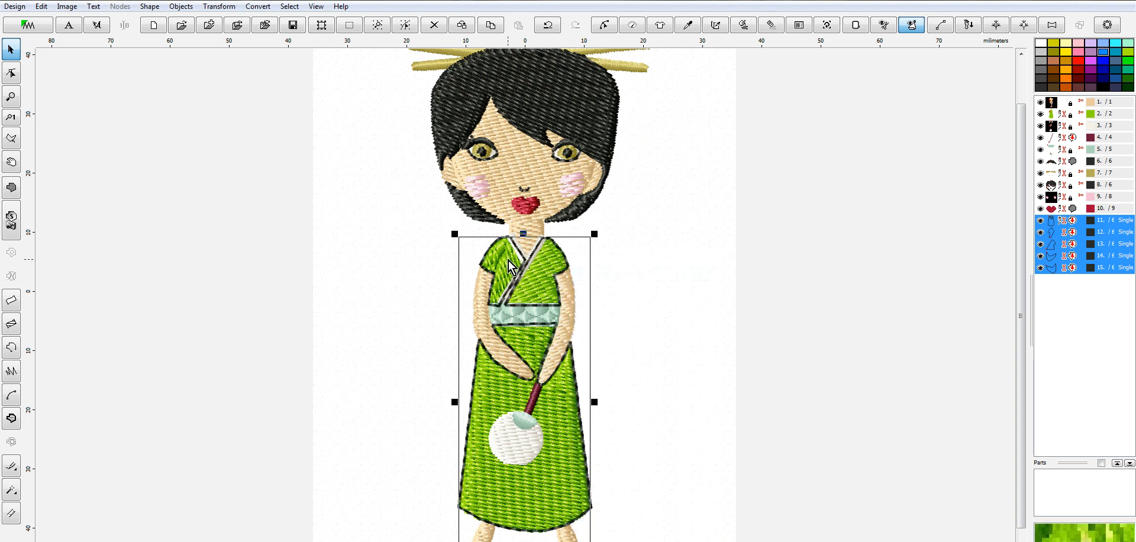
{"action": "scroll", "coordinate": [502, 296], "scroll_direction": "up", "scroll_amount": 3}
{"action": "scroll", "coordinate": [502, 296], "scroll_direction": "up", "scroll_amount": 1}
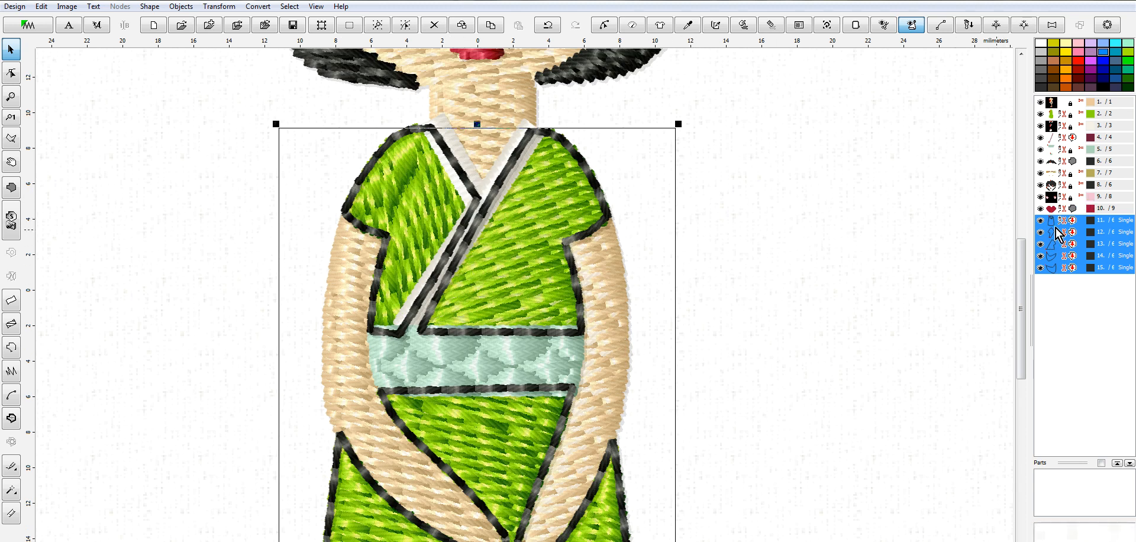
Split the right bodice panel's outline at the sleeve's outer corner and check the resulting pieces one by one.
{"action": "left_click", "coordinate": [880, 255]}
{"action": "left_click", "coordinate": [1060, 222]}
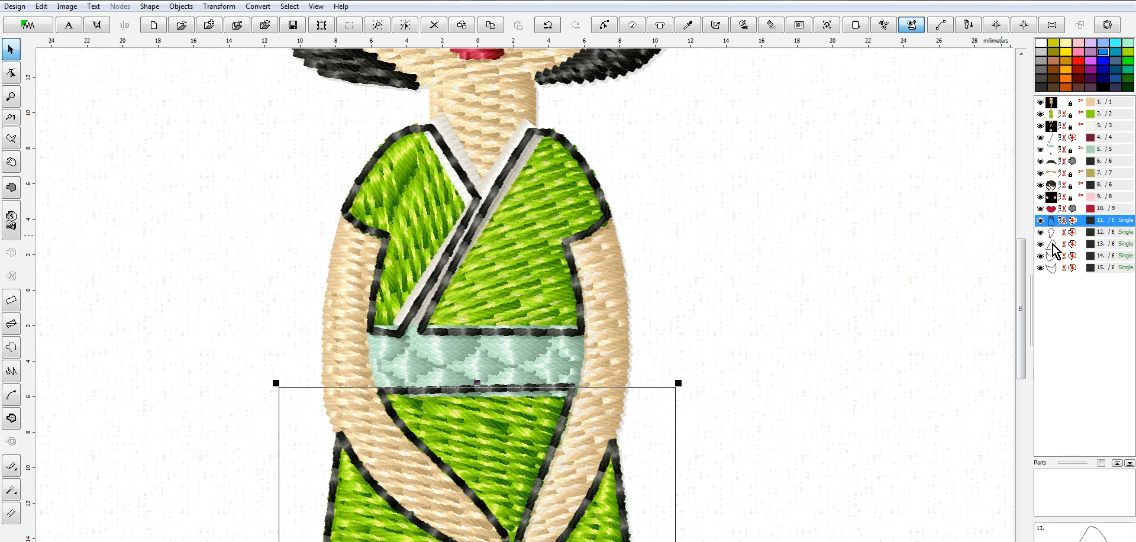
{"action": "left_click", "coordinate": [1053, 244]}
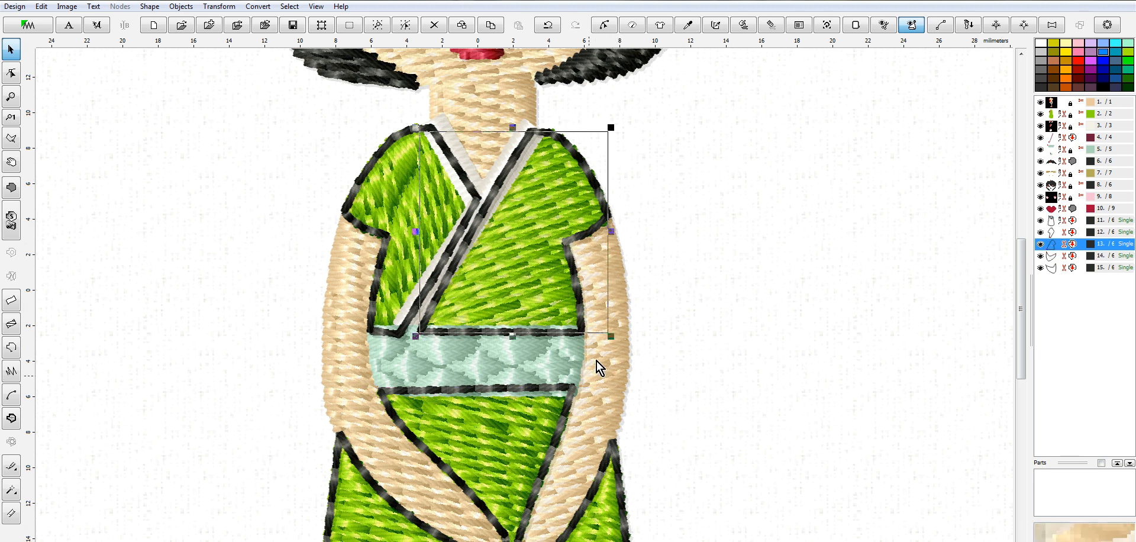
{"action": "right_click", "coordinate": [595, 166]}
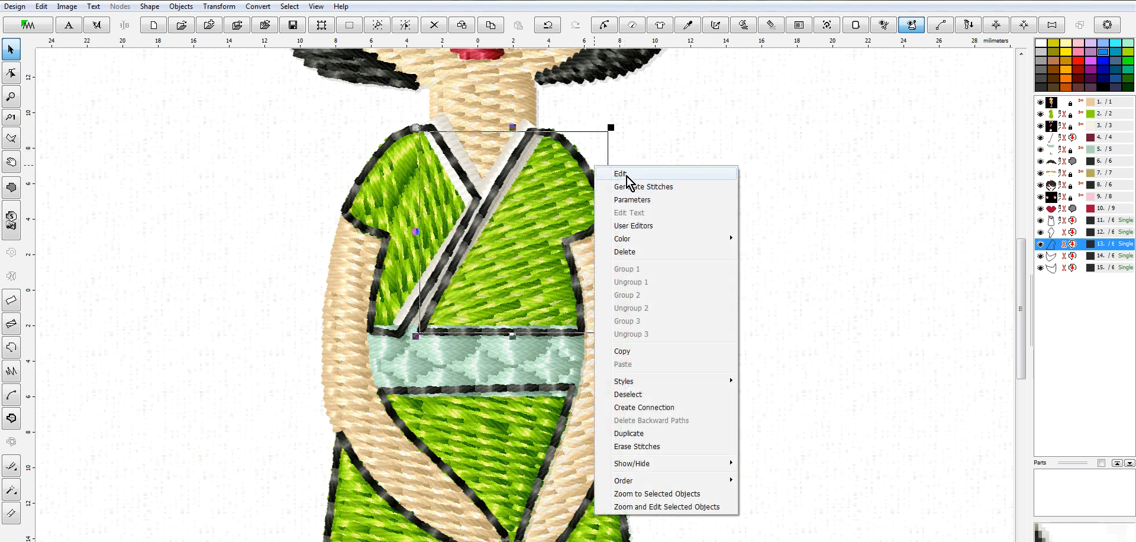
{"action": "left_click", "coordinate": [623, 173]}
{"action": "left_click", "coordinate": [609, 217]}
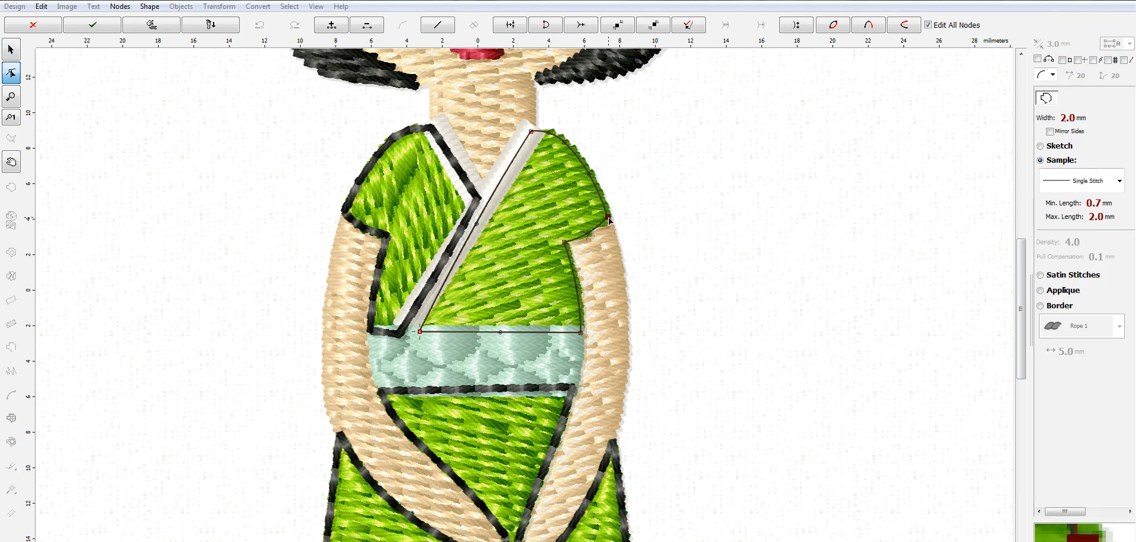
{"action": "right_click", "coordinate": [609, 219]}
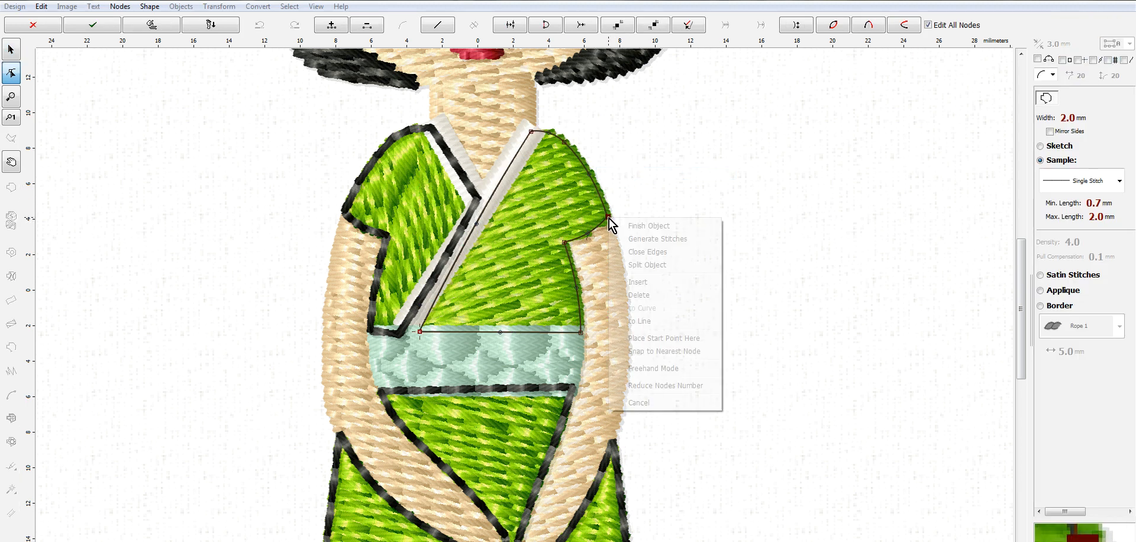
{"action": "left_click", "coordinate": [659, 266]}
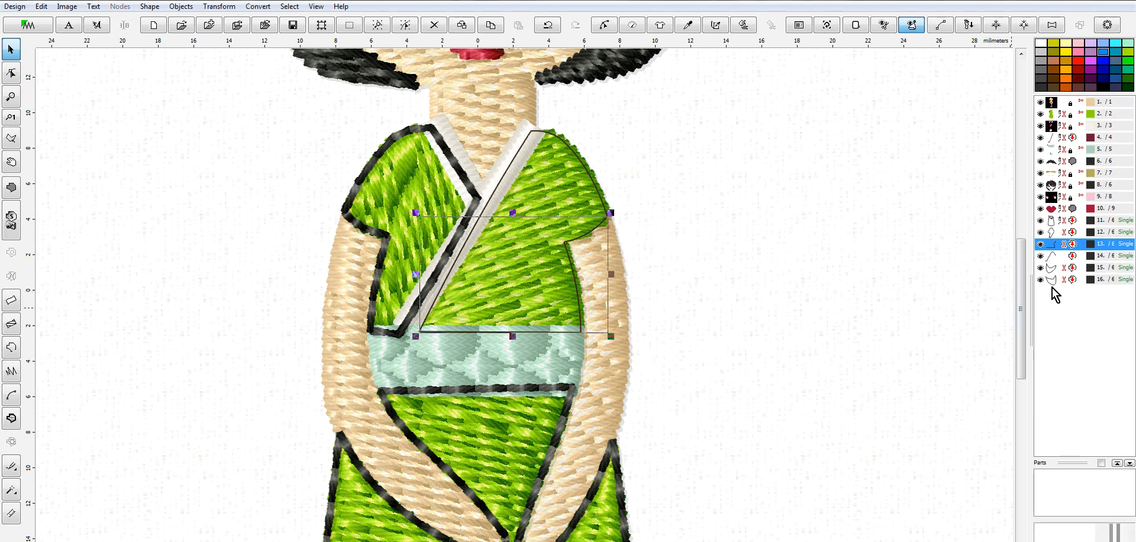
{"action": "left_click", "coordinate": [1053, 233]}
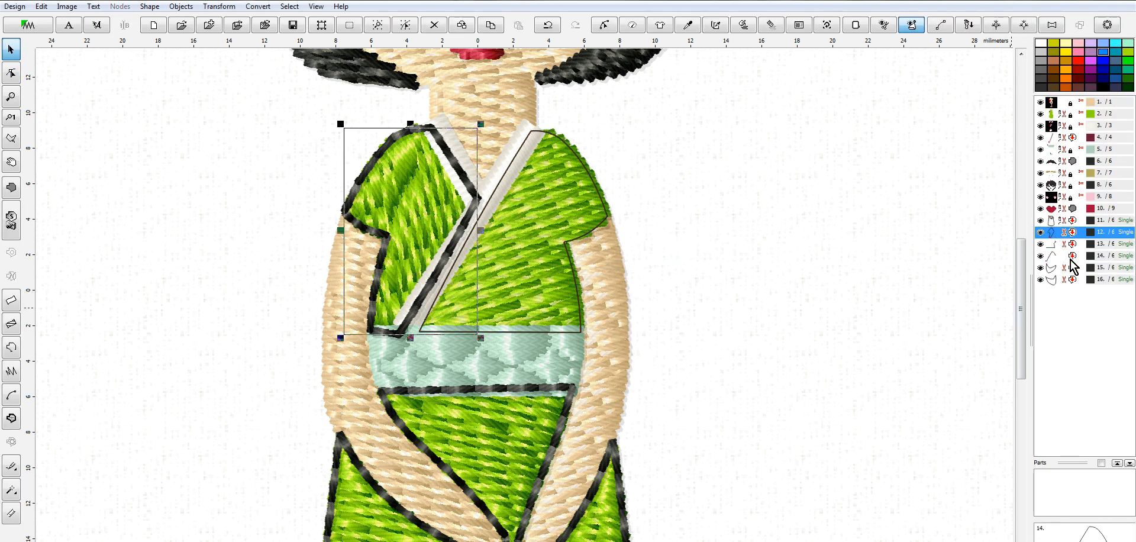
{"action": "left_click", "coordinate": [1056, 245]}
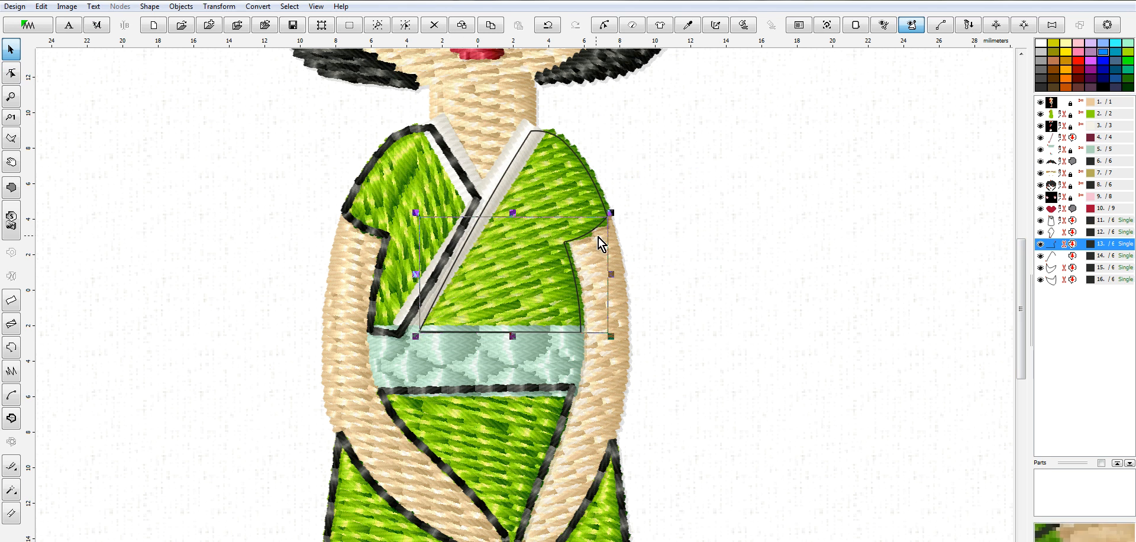
{"action": "left_click", "coordinate": [1054, 255]}
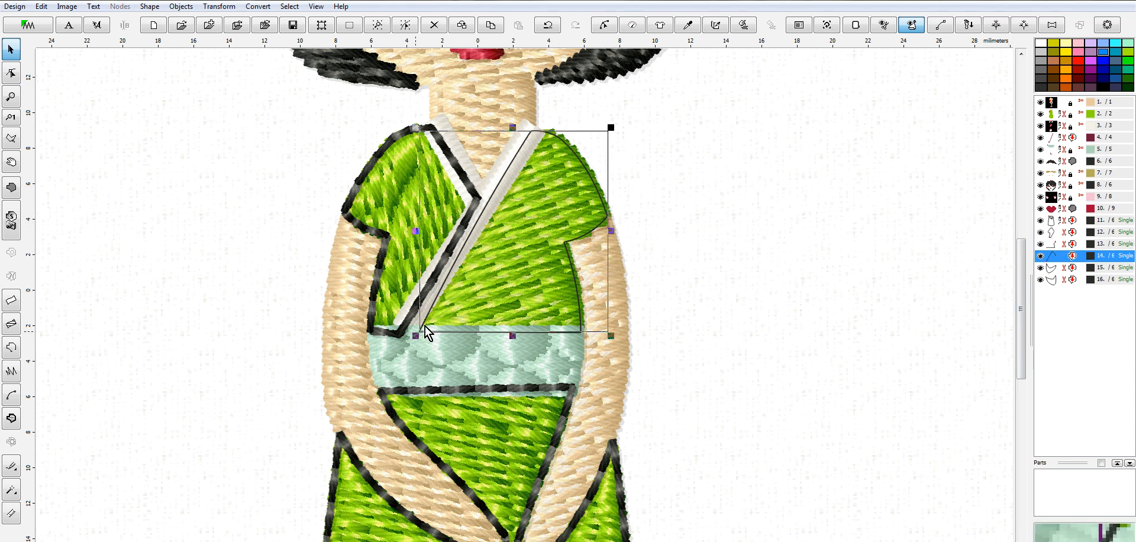
Draw a curved Single Stitch line along the right arm's outer edge from the sleeve corner to the skirt's corner, and duplicate it.
{"action": "left_click", "coordinate": [11, 349]}
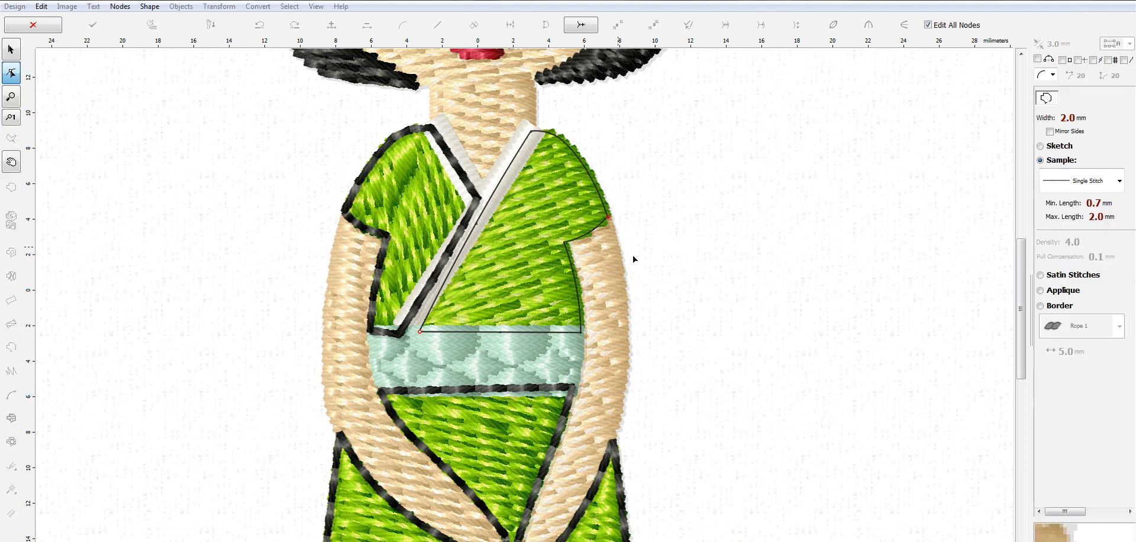
{"action": "left_click", "coordinate": [610, 219]}
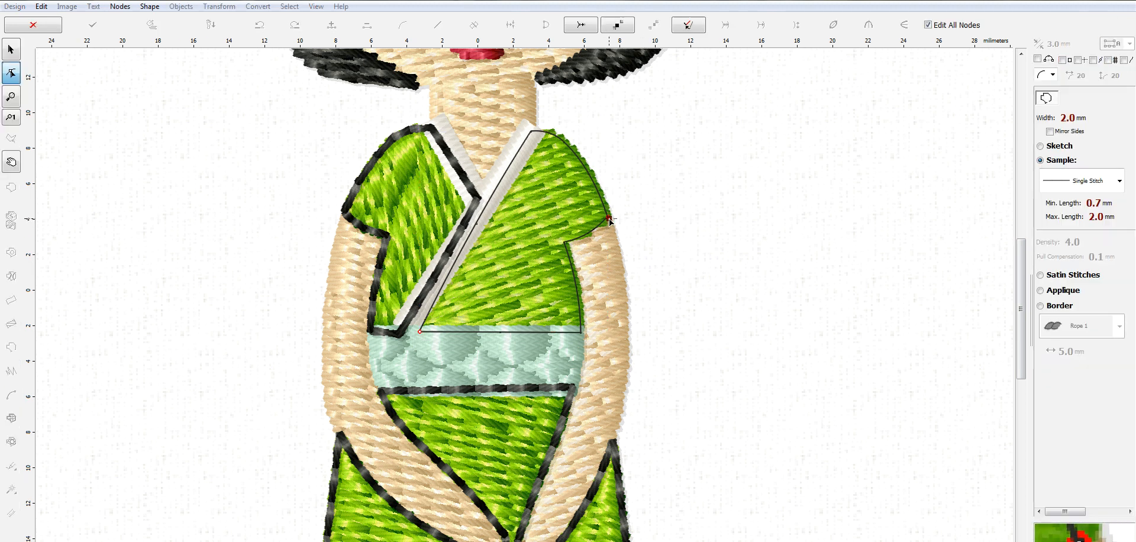
{"action": "left_click", "coordinate": [628, 335]}
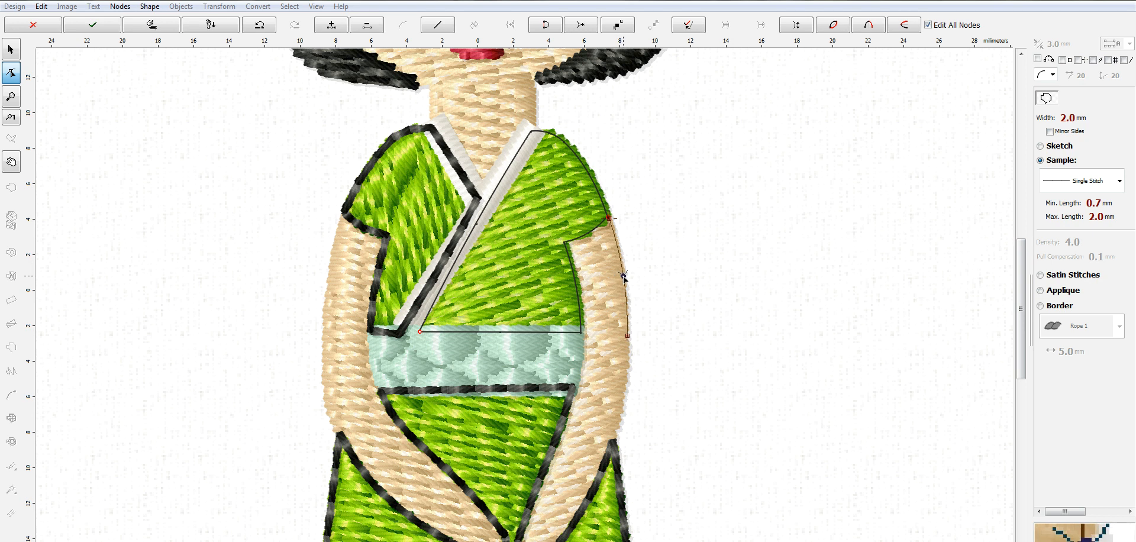
{"action": "left_click", "coordinate": [618, 443]}
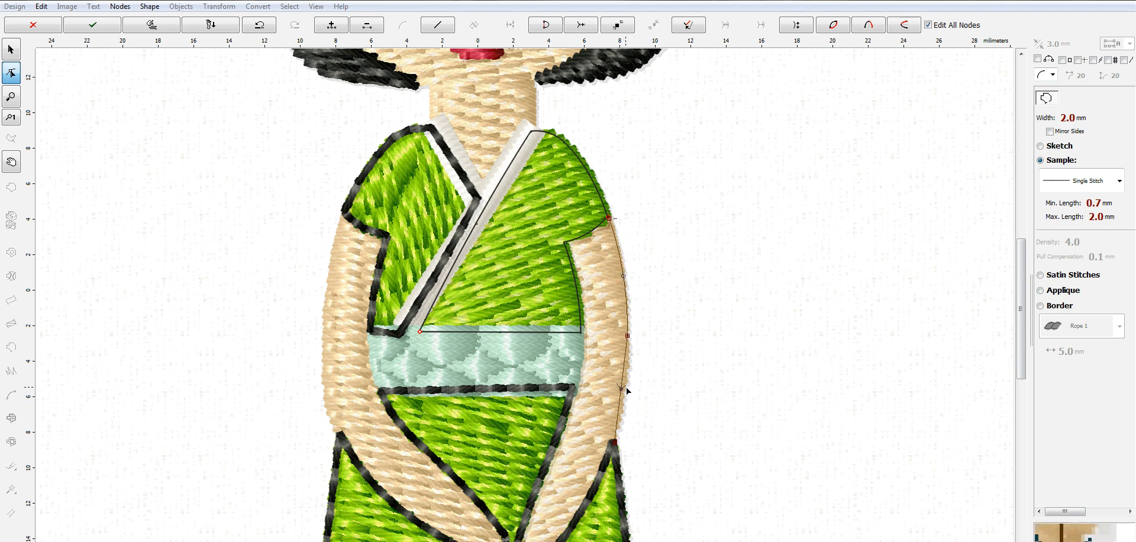
{"action": "left_click_drag", "start_coordinate": [621, 389], "coordinate": [623, 390]}
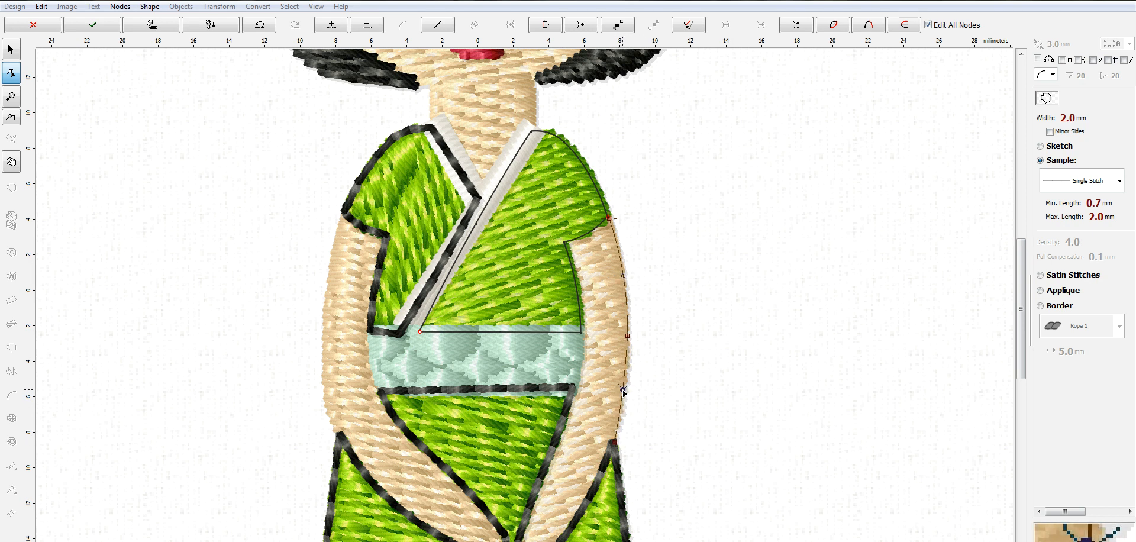
{"action": "right_click", "coordinate": [623, 391]}
{"action": "left_click", "coordinate": [684, 406]}
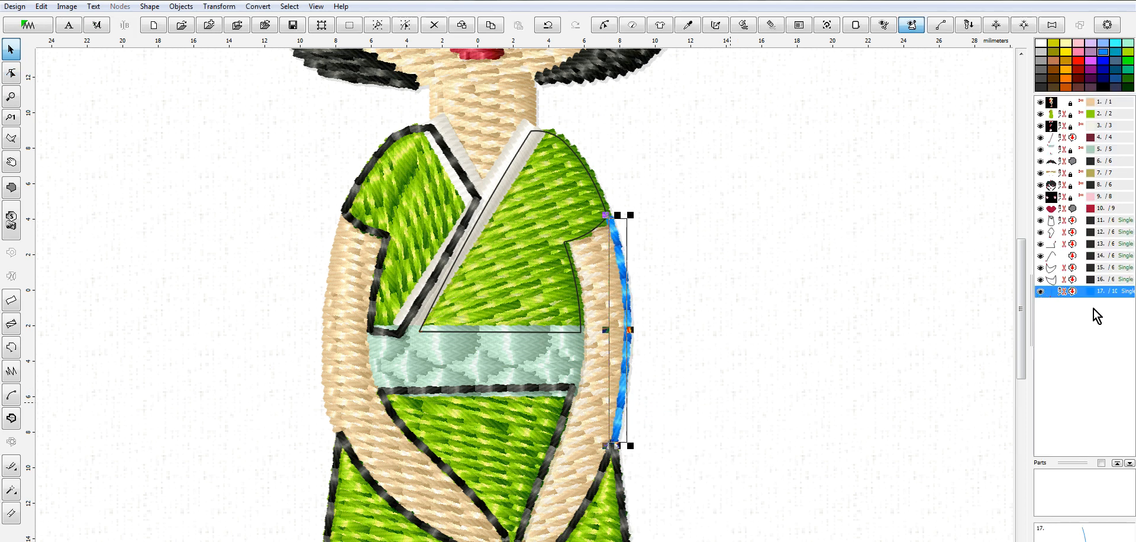
{"action": "left_click", "coordinate": [1054, 293], "text": "shift"}
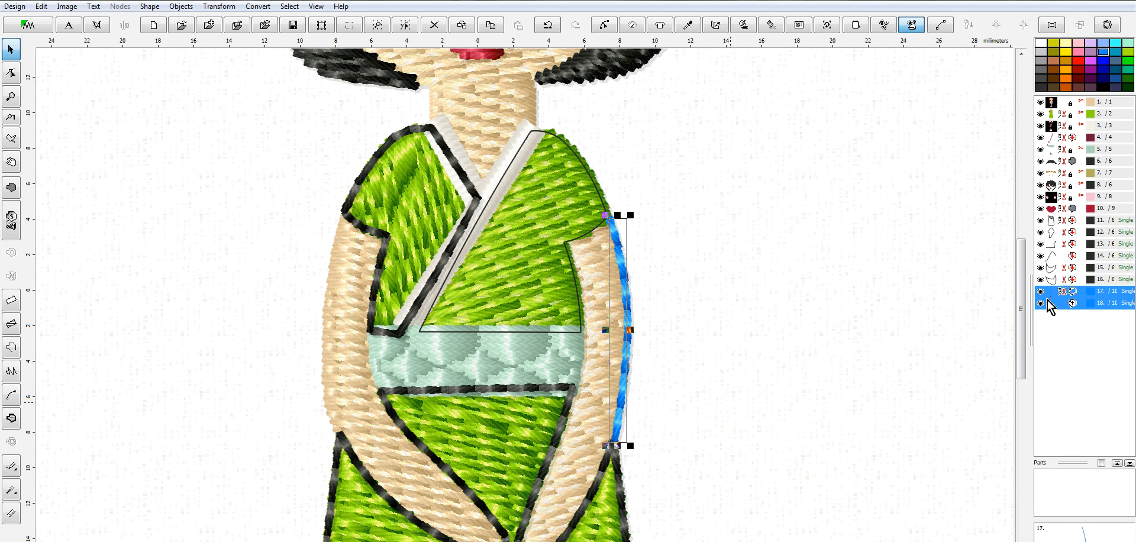
Move the bodice outline's second piece and the two outlines following it behind the blue arm lines in the sewing order.
{"action": "left_click", "coordinate": [1058, 267]}
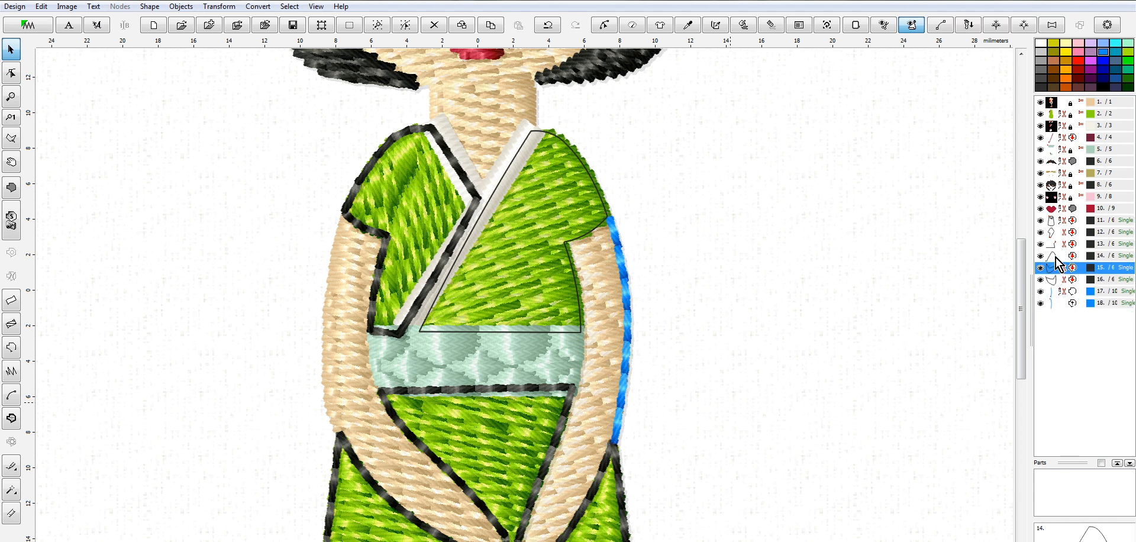
{"action": "left_click", "coordinate": [1058, 256]}
{"action": "left_click", "coordinate": [1057, 280], "text": "shift"}
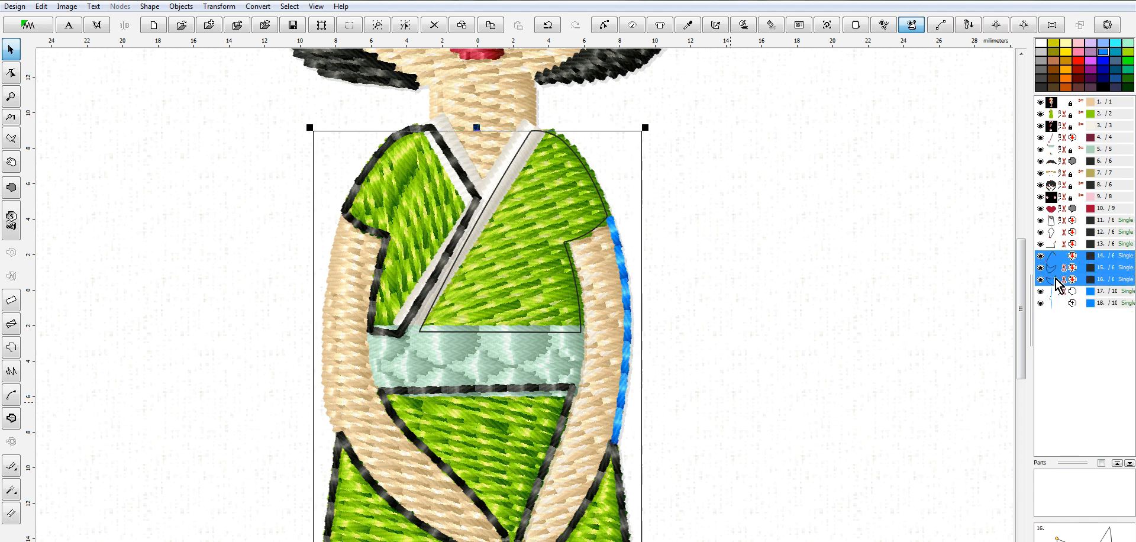
{"action": "right_click", "coordinate": [1059, 282]}
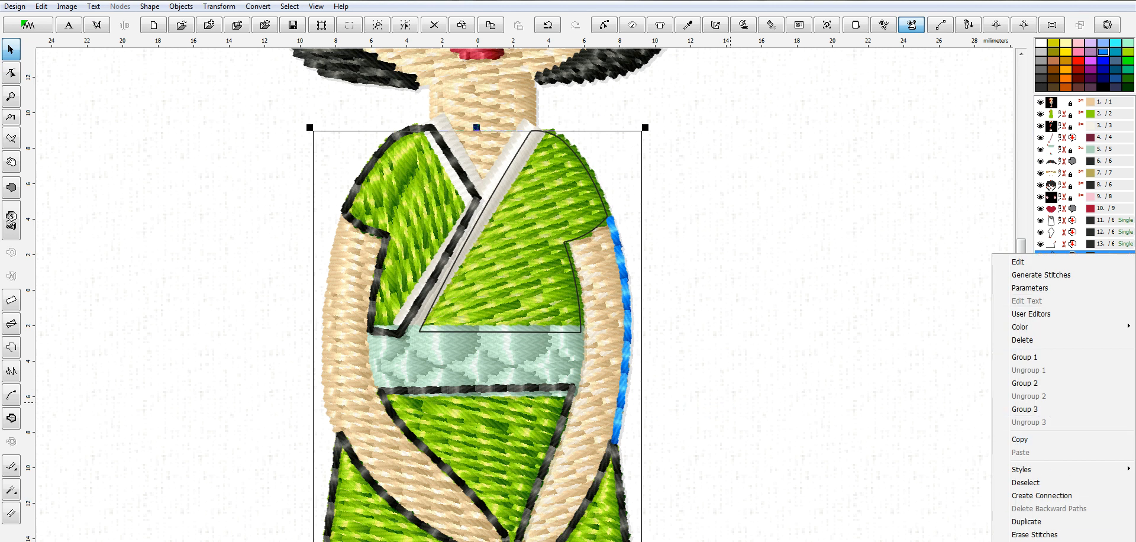
{"action": "left_click", "coordinate": [1026, 482]}
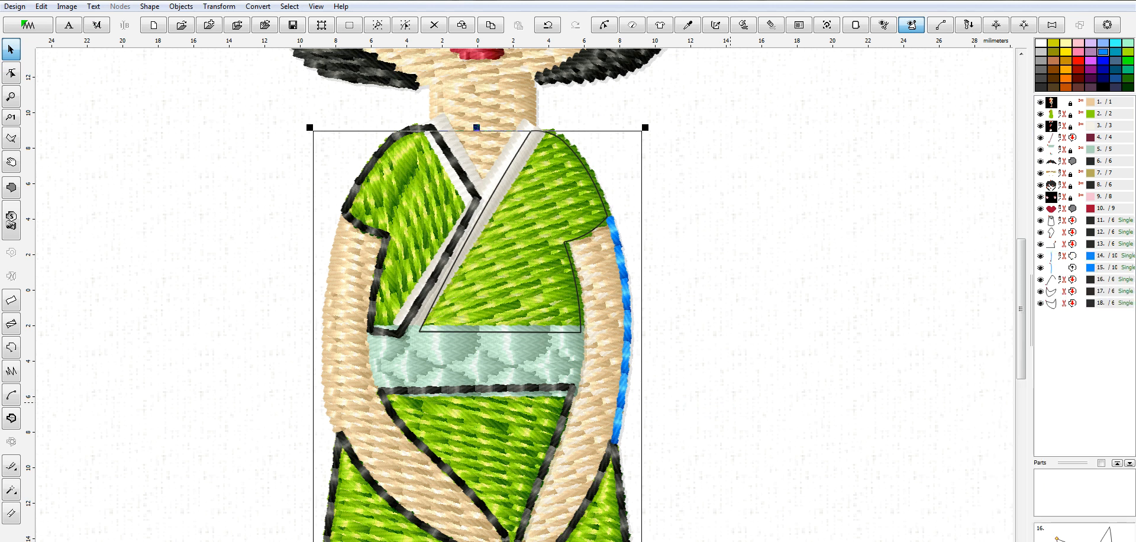
Generate stitches for the two bodice outline pieces together with both arm lines, and simulate their stitching at speed 50.
{"action": "left_click", "coordinate": [1058, 246]}
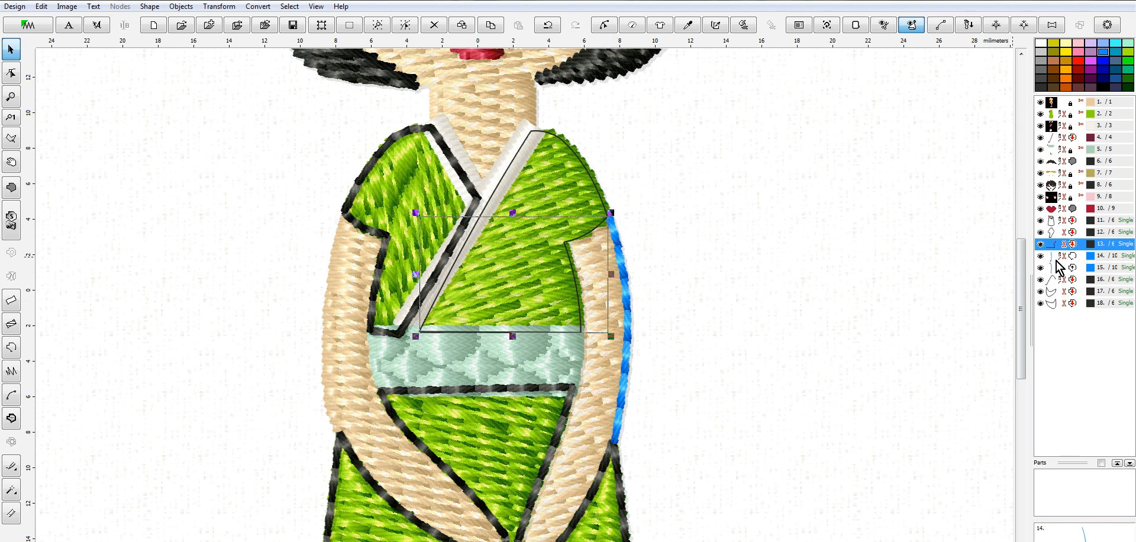
{"action": "left_click", "coordinate": [1060, 280]}
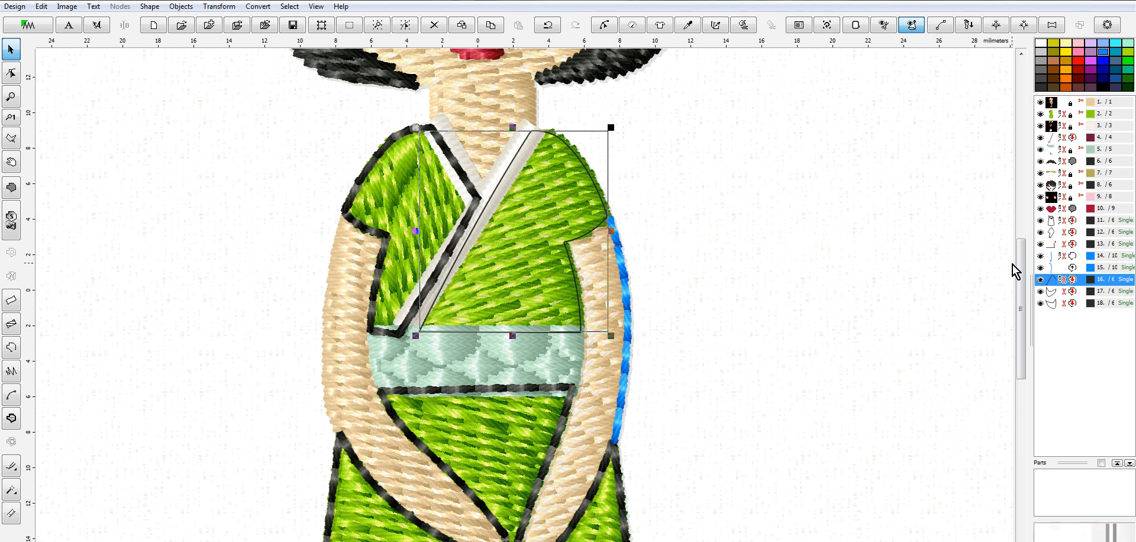
{"action": "left_click", "coordinate": [1057, 247]}
{"action": "right_click", "coordinate": [1056, 247]}
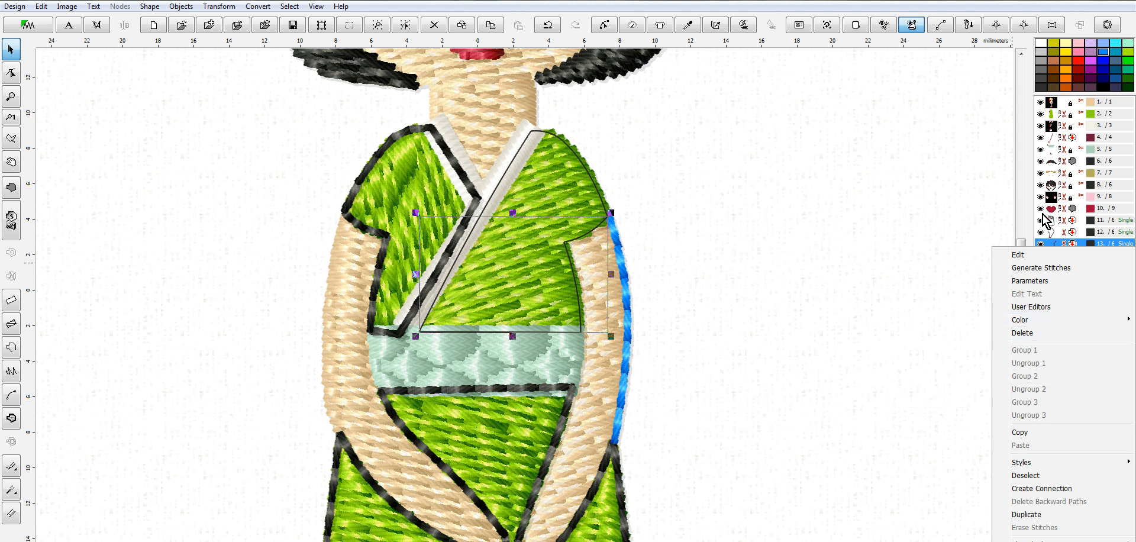
{"action": "left_click", "coordinate": [1057, 255]}
{"action": "left_click", "coordinate": [1057, 245]}
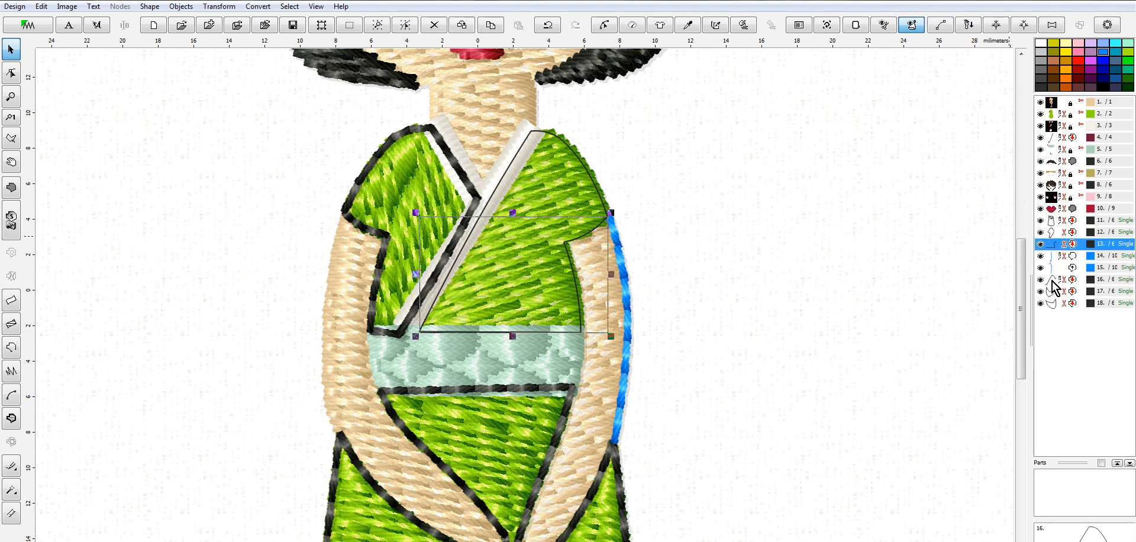
{"action": "left_click", "coordinate": [1050, 278], "text": "shift"}
{"action": "right_click", "coordinate": [1050, 277]}
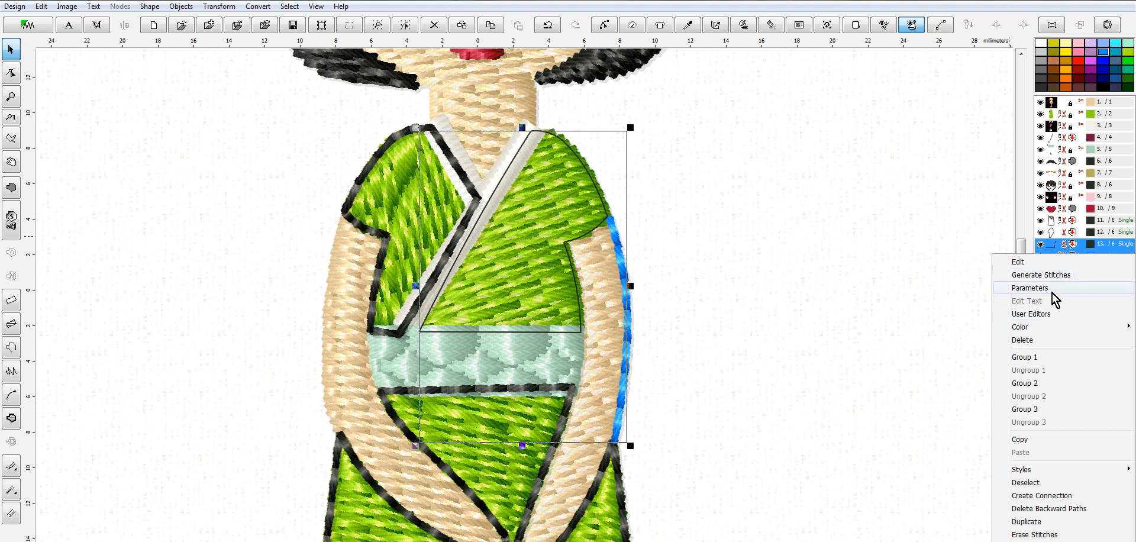
{"action": "left_click", "coordinate": [1056, 275]}
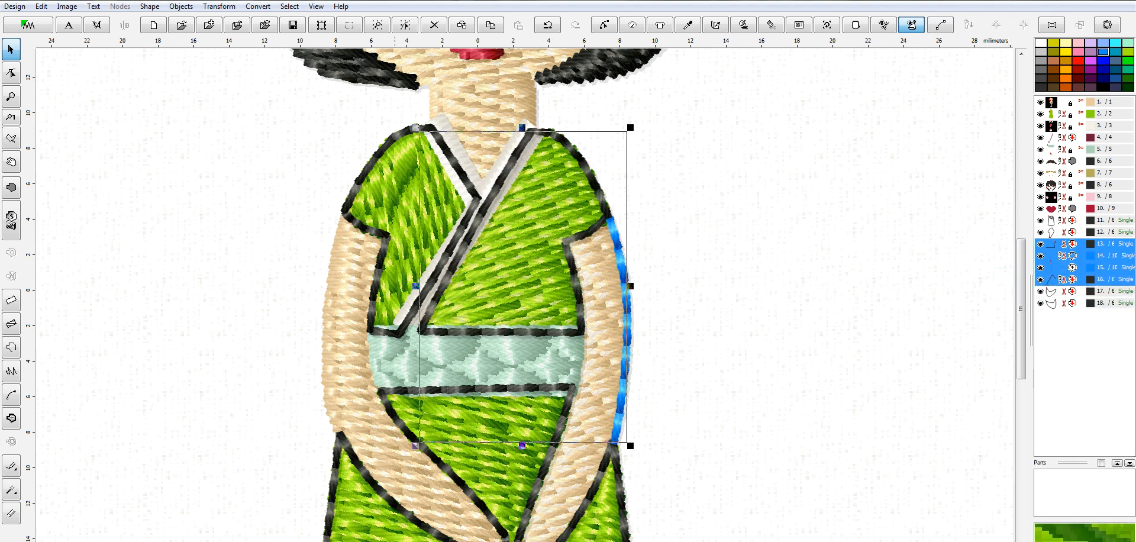
{"action": "key", "text": "shift+r"}
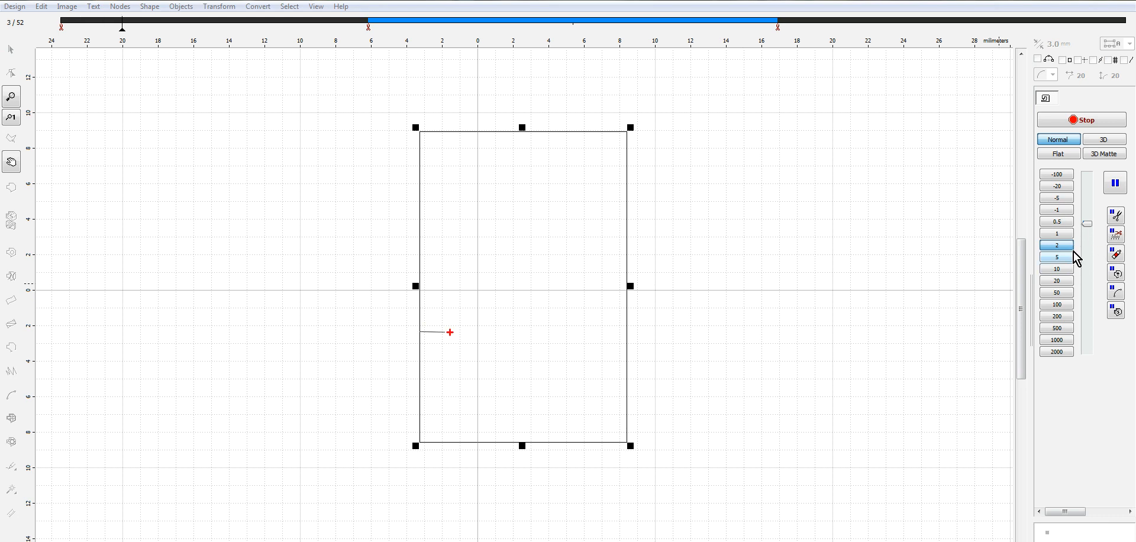
{"action": "left_click", "coordinate": [1059, 292]}
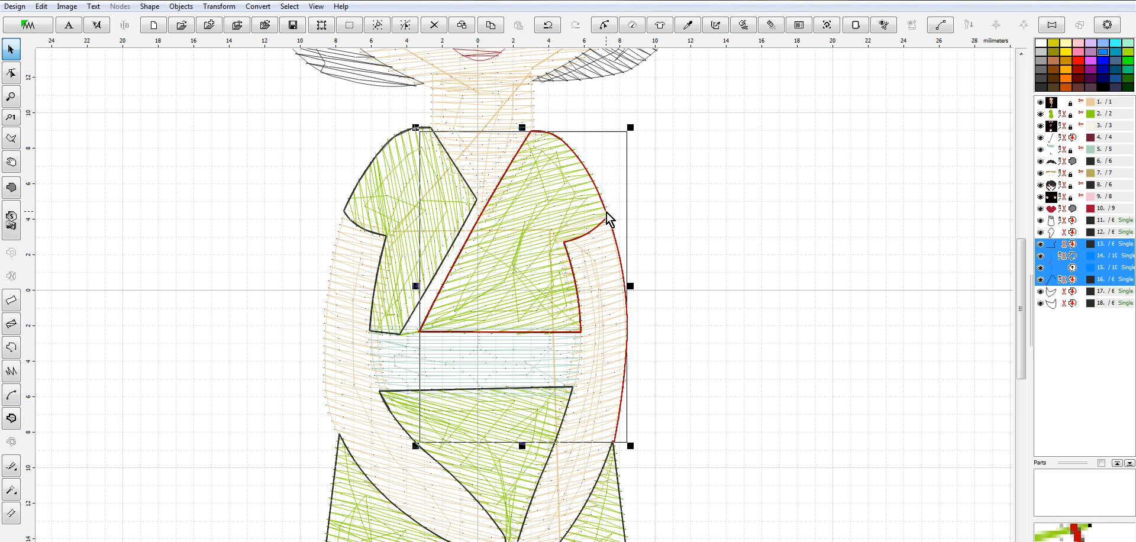
Recolour the selected bodice outline pieces and arm lines to 2150 Dark Grey from the Marathon Polyester catalog.
{"action": "right_click", "coordinate": [1058, 268]}
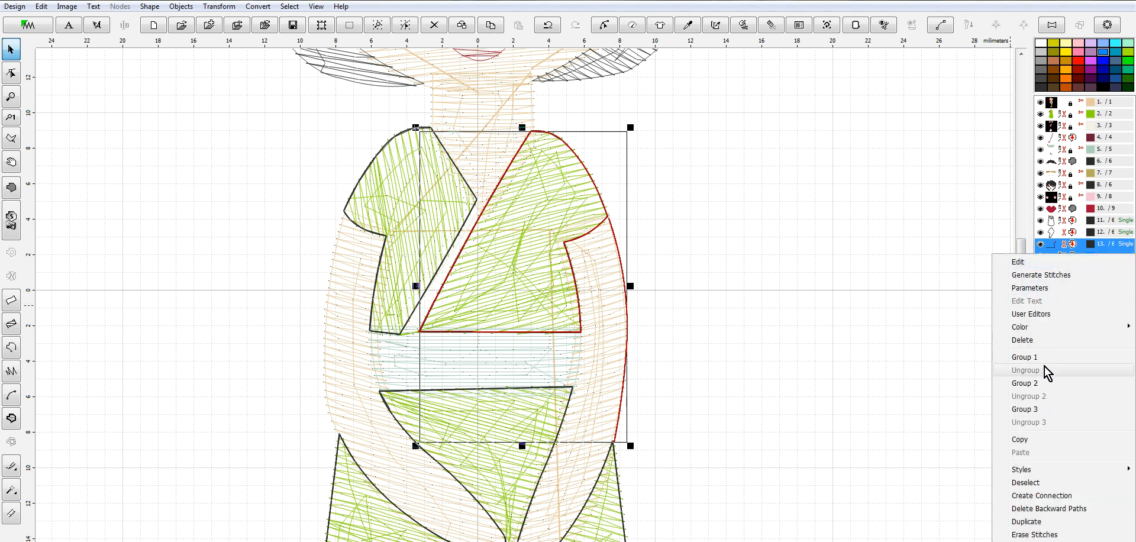
{"action": "mouse_move", "coordinate": [1028, 327]}
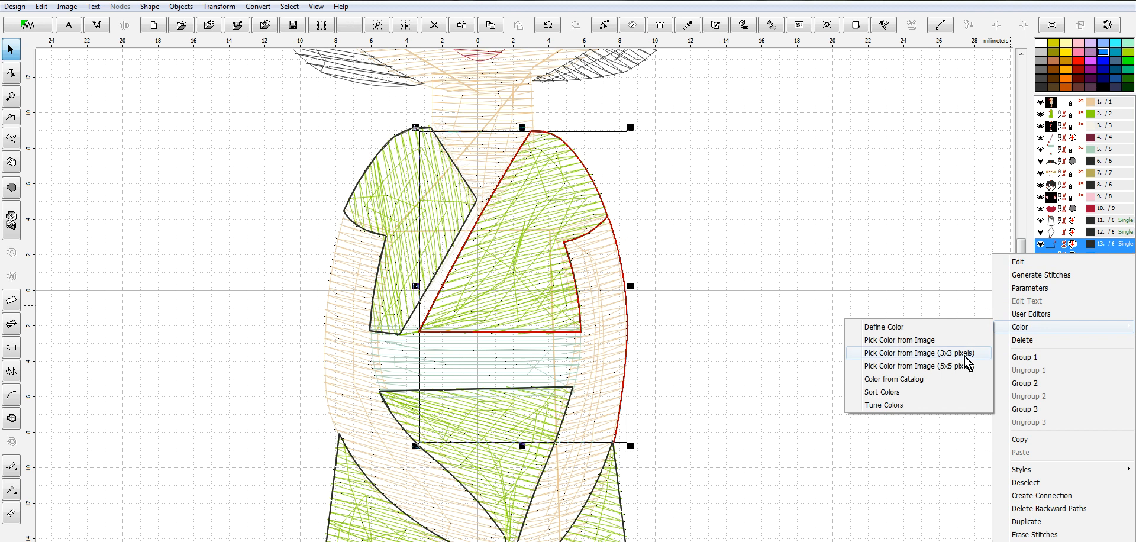
{"action": "left_click", "coordinate": [923, 379]}
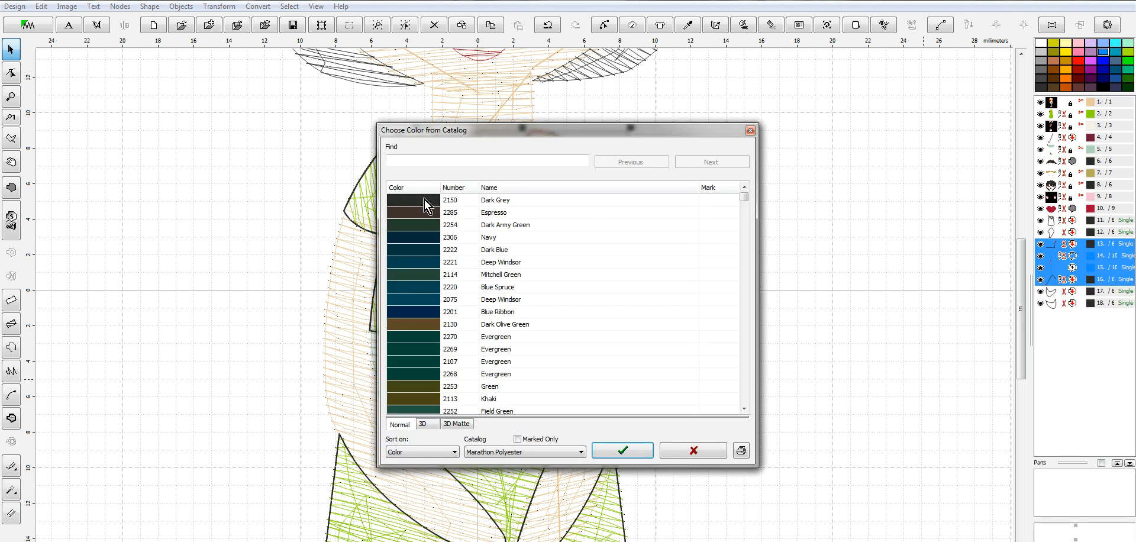
{"action": "left_click", "coordinate": [619, 447]}
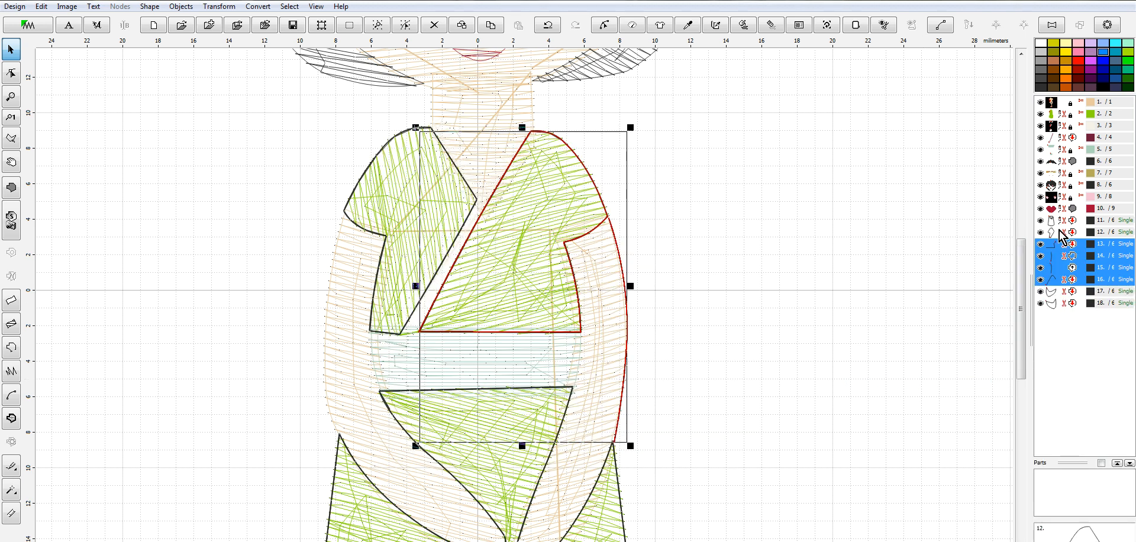
Combine the selected bodice outline pieces and arm lines with Group 1, and view the figure in the realistic stitch preview.
{"action": "right_click", "coordinate": [1058, 252]}
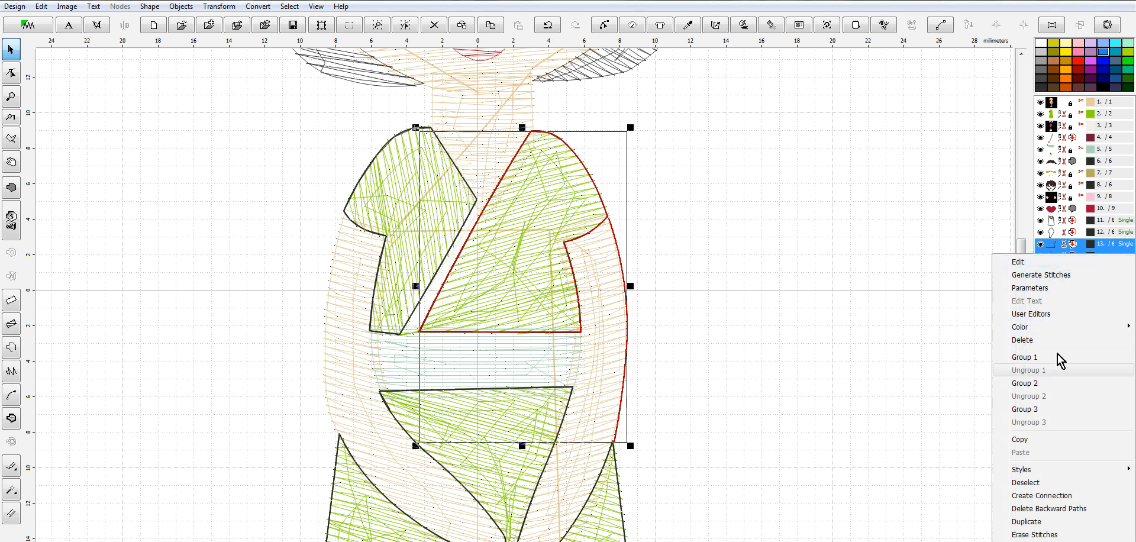
{"action": "left_click", "coordinate": [1046, 356]}
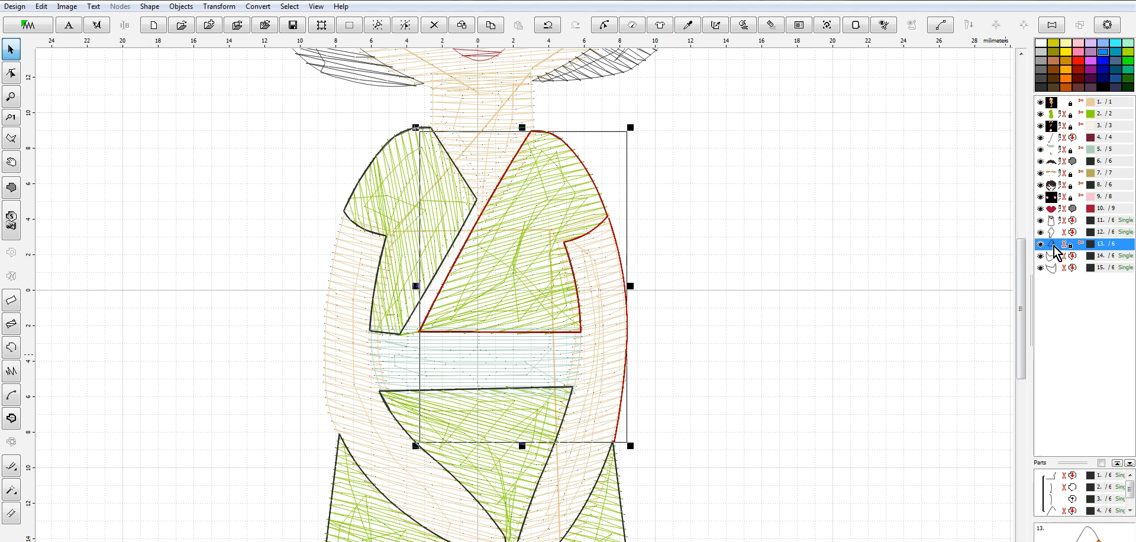
{"action": "left_click", "coordinate": [868, 368]}
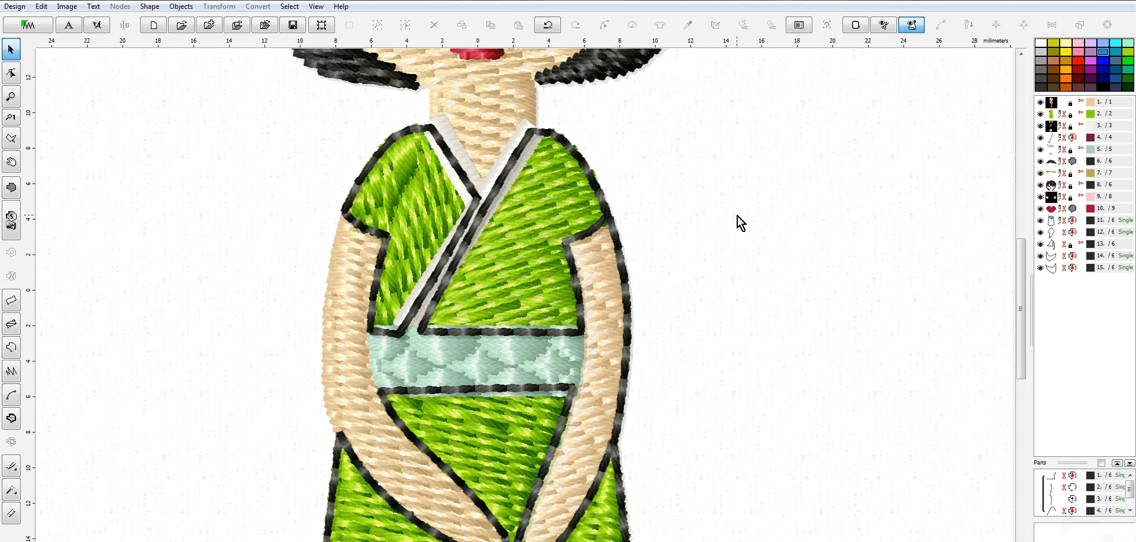
{"action": "scroll", "coordinate": [728, 386], "scroll_direction": "down", "scroll_amount": 2}
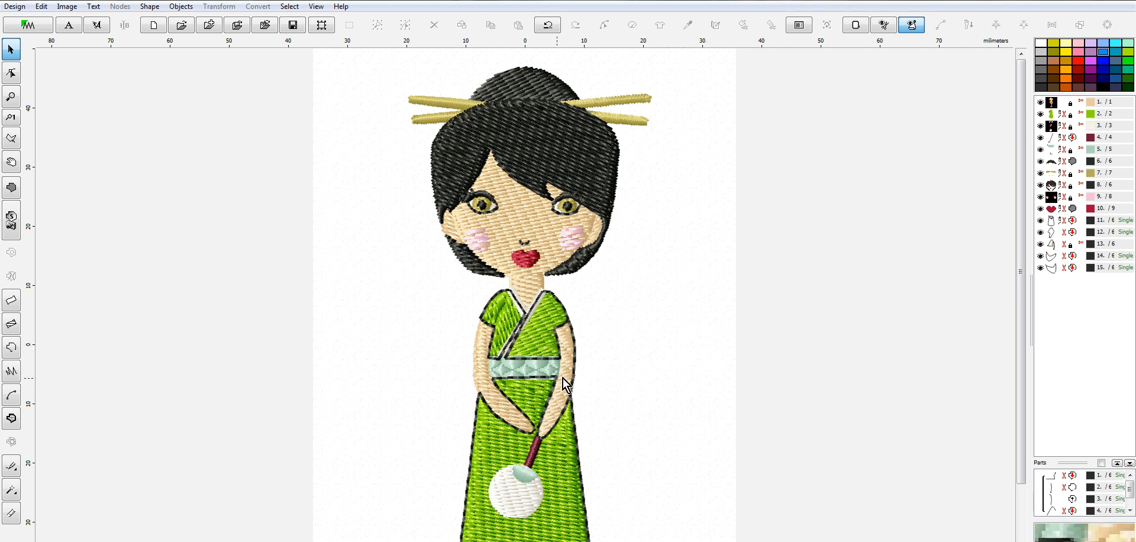
{"action": "scroll", "coordinate": [563, 379], "scroll_direction": "up", "scroll_amount": 2}
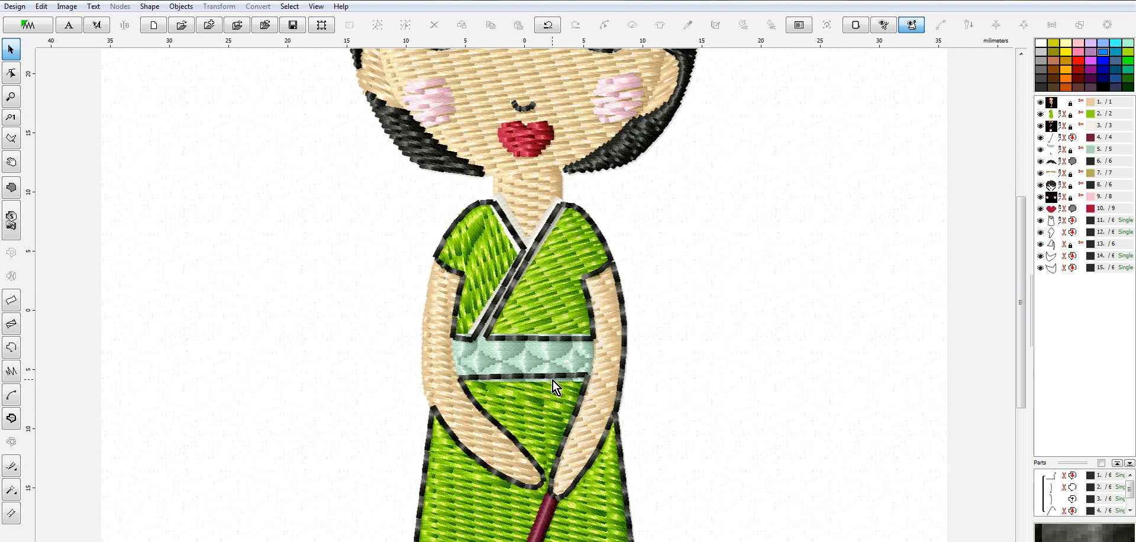
{"action": "left_click", "coordinate": [596, 338]}
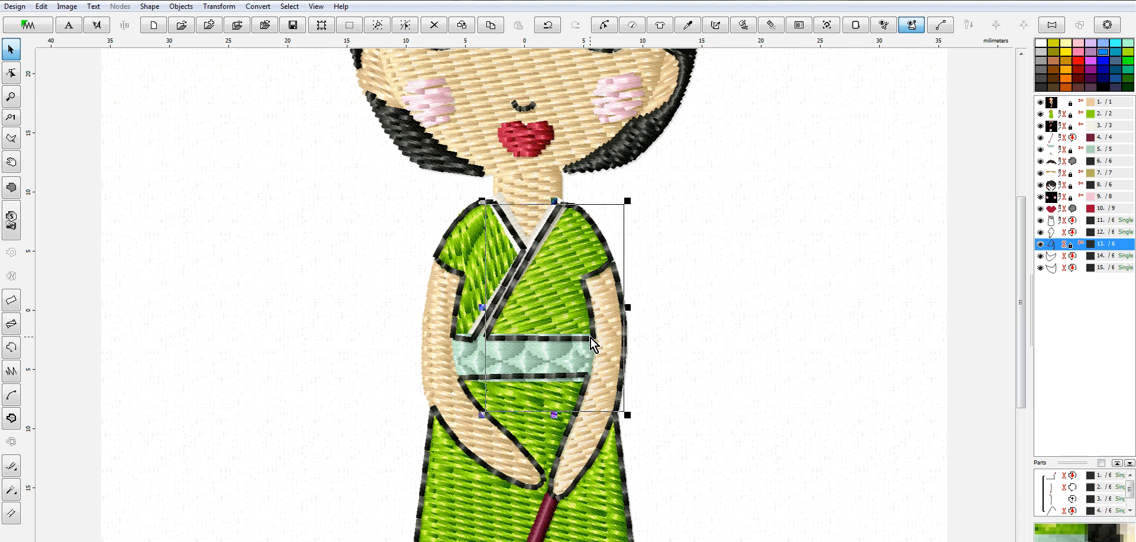
{"action": "left_click_drag", "start_coordinate": [595, 343], "coordinate": [582, 386]}
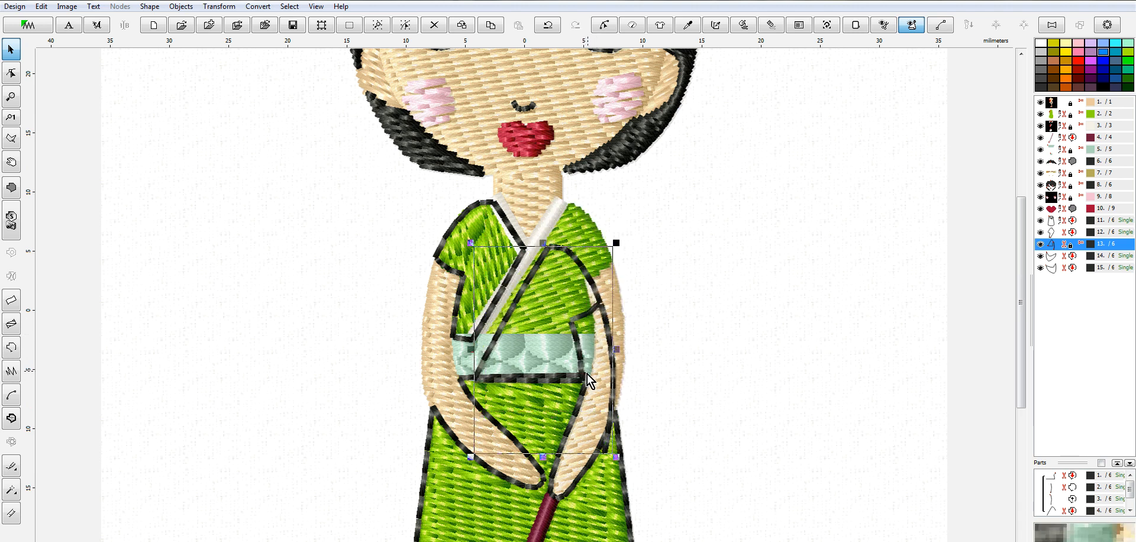
{"action": "left_click", "coordinate": [41, 6]}
{"action": "left_click", "coordinate": [62, 22]}
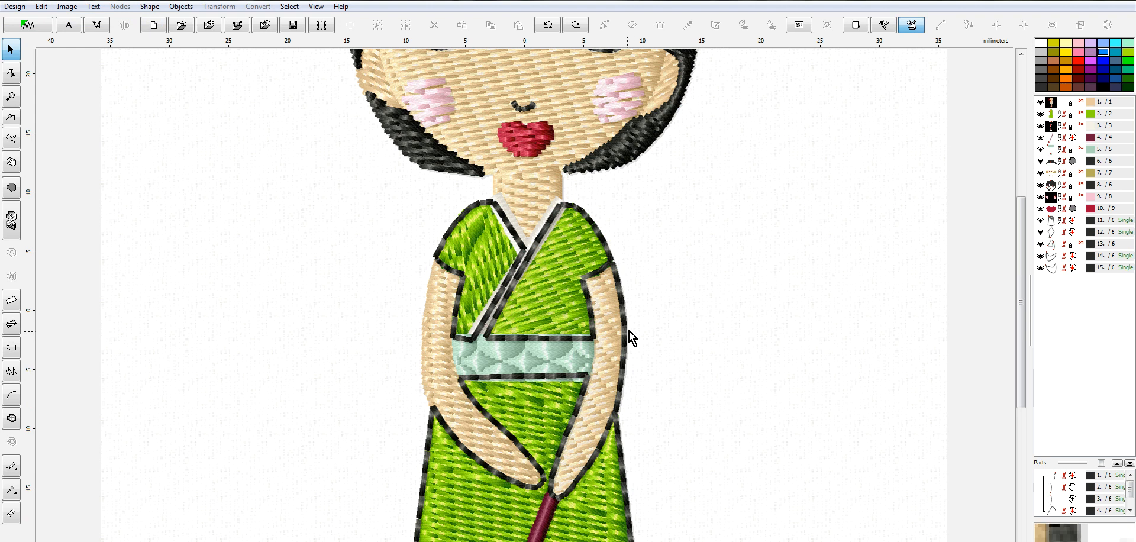
Hide all the dark grey dress and arm outlines, objects 11 to 15, to inspect the fills without them.
{"action": "scroll", "coordinate": [862, 286], "scroll_direction": "down", "scroll_amount": 1}
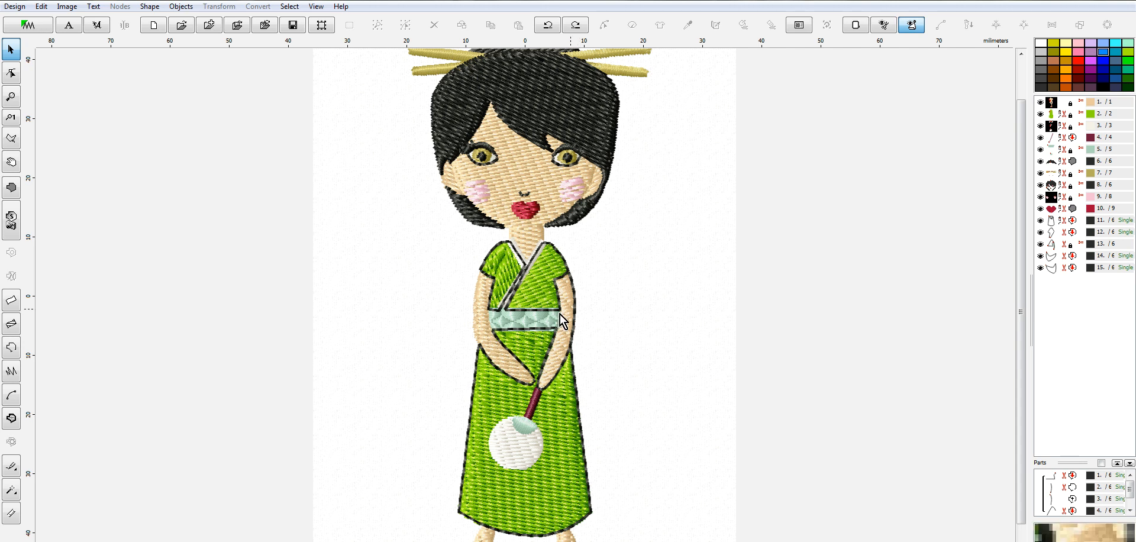
{"action": "scroll", "coordinate": [603, 294], "scroll_direction": "down", "scroll_amount": 2}
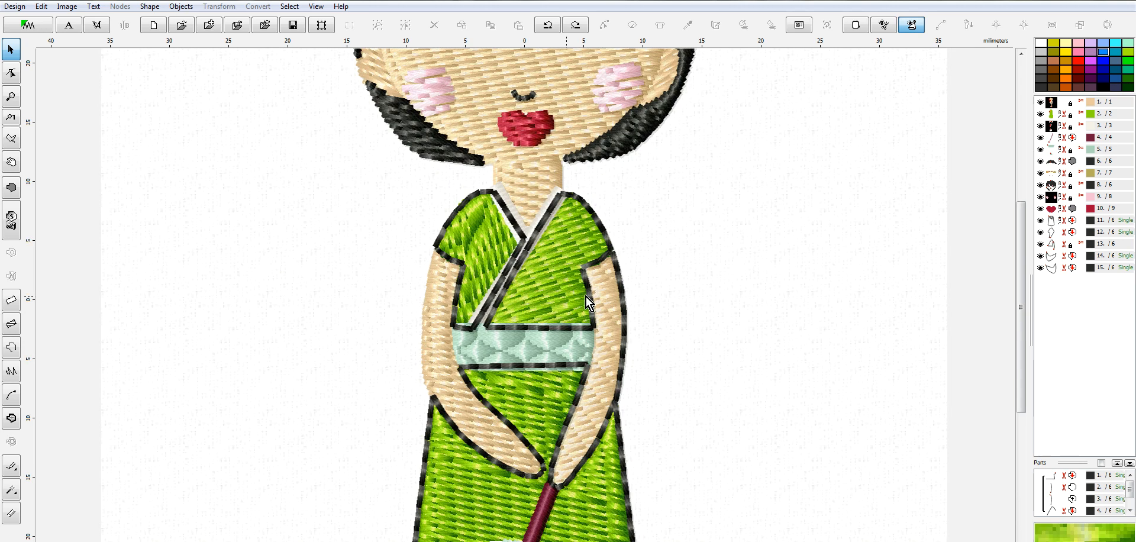
{"action": "scroll", "coordinate": [533, 291], "scroll_direction": "up", "scroll_amount": 3}
{"action": "scroll", "coordinate": [602, 279], "scroll_direction": "down", "scroll_amount": 1}
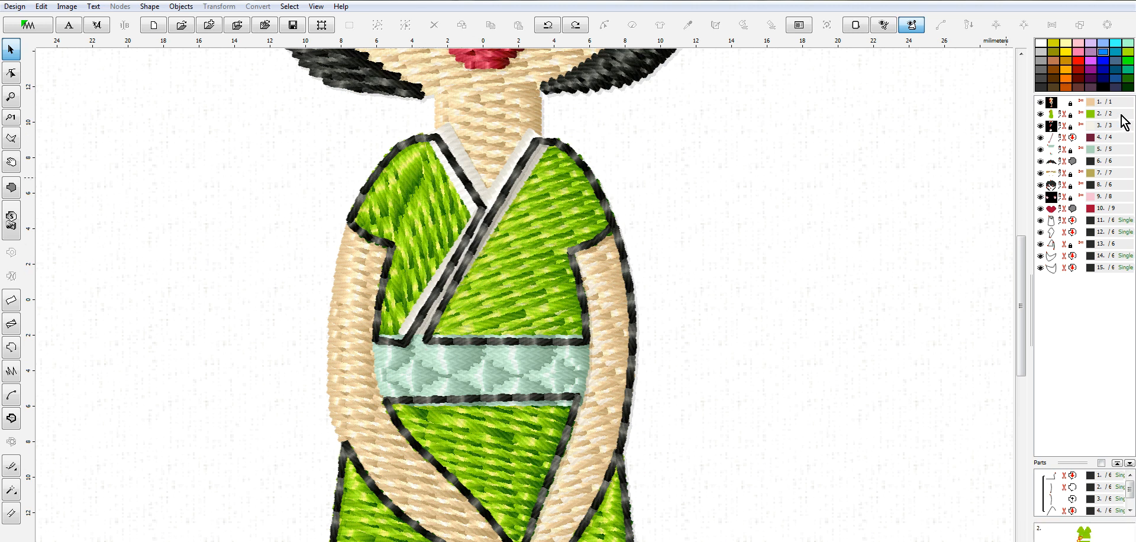
{"action": "left_click", "coordinate": [1052, 126]}
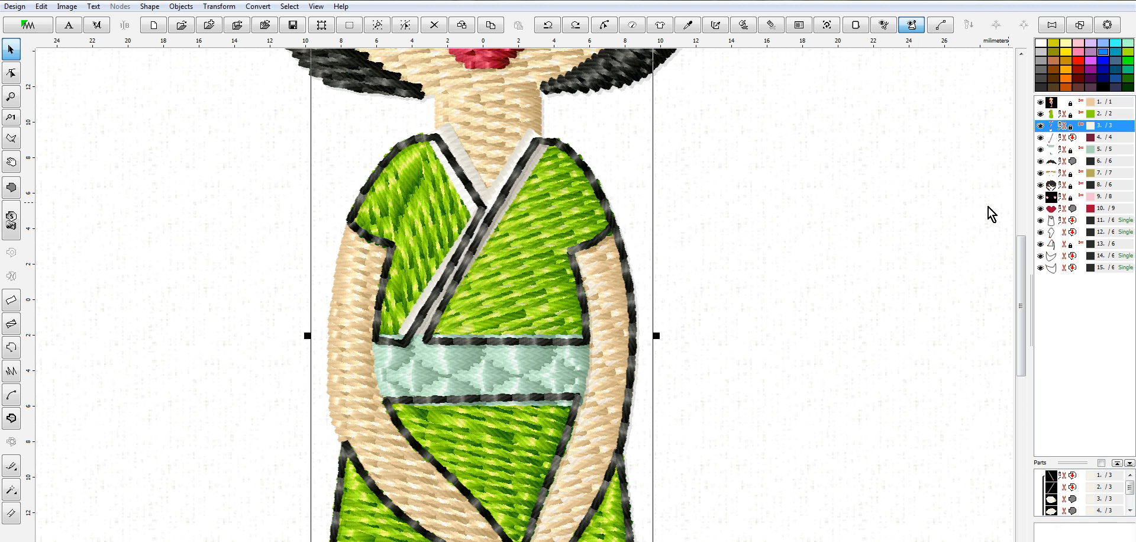
{"action": "left_click", "coordinate": [1060, 221]}
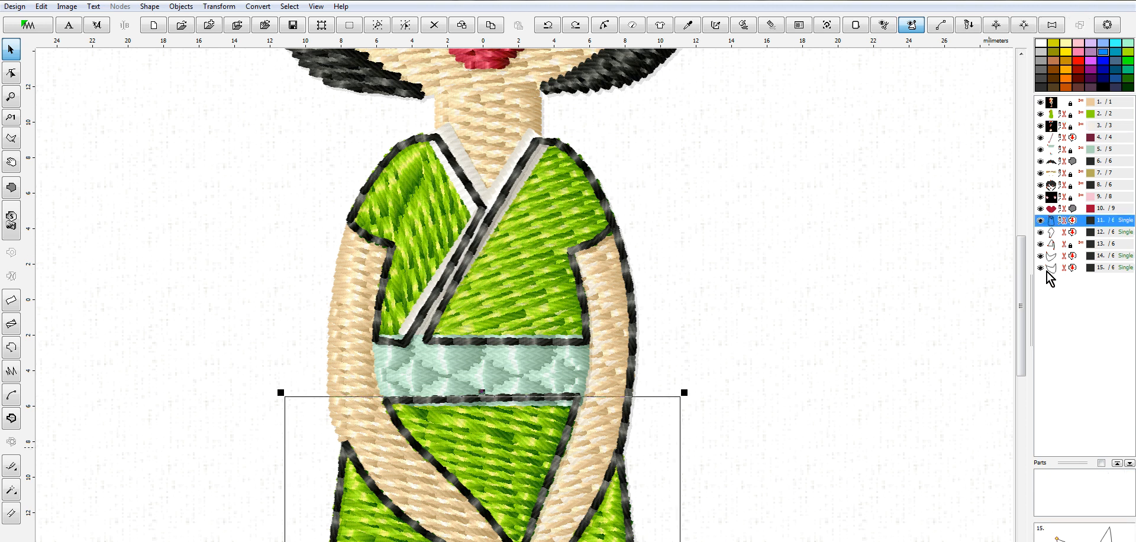
{"action": "left_click", "coordinate": [1048, 271], "text": "shift"}
{"action": "right_click", "coordinate": [1047, 272]}
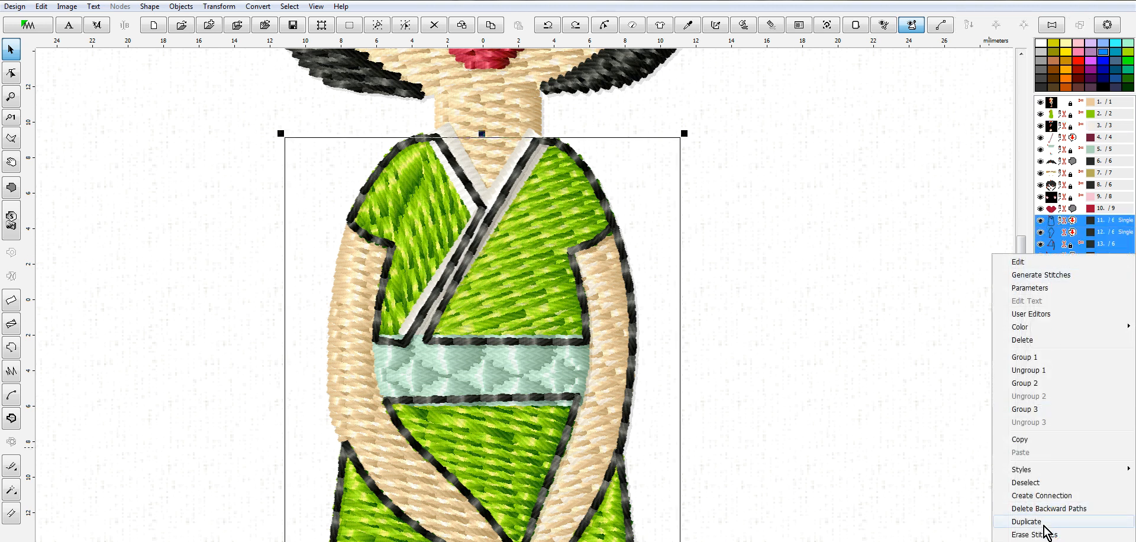
{"action": "mouse_move", "coordinate": [1042, 541]}
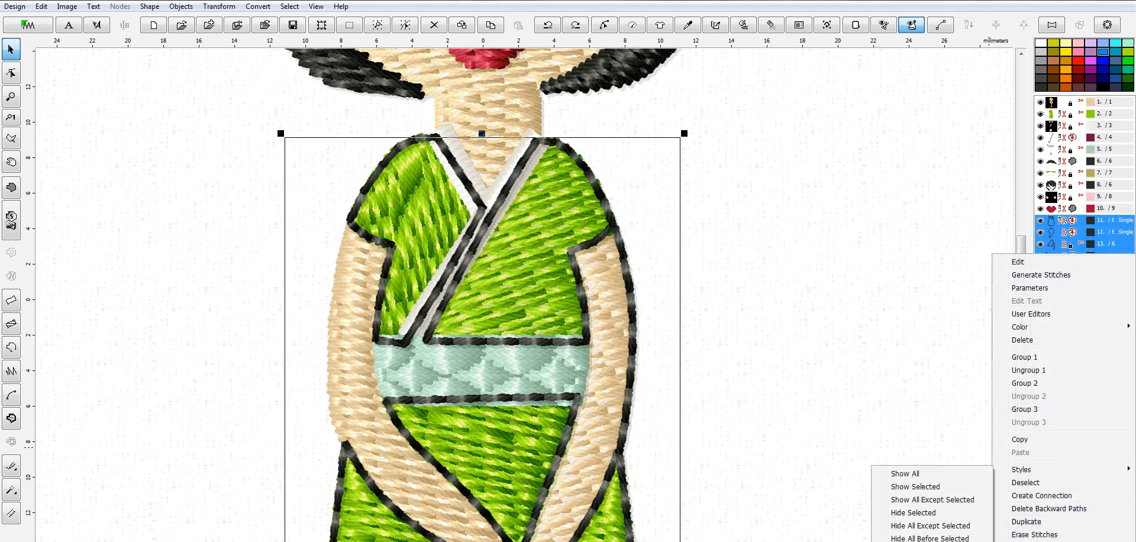
{"action": "left_click", "coordinate": [915, 513]}
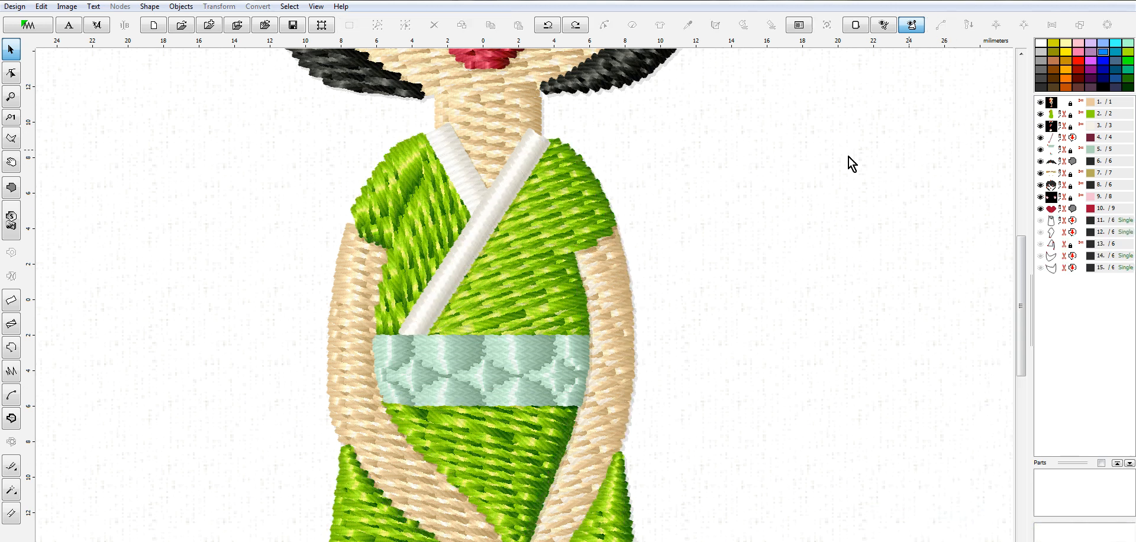
Combine the hidden dress and arm outlines, objects 11 to 15, with Group 1, and show all objects again.
{"action": "left_click", "coordinate": [1047, 221]}
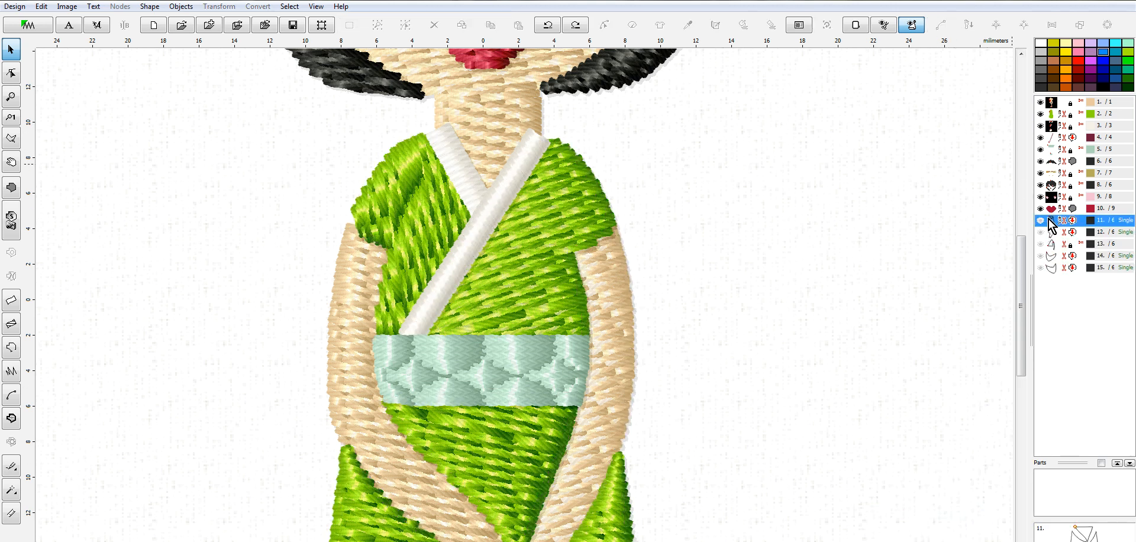
{"action": "left_click", "coordinate": [1054, 265], "text": "shift"}
{"action": "right_click", "coordinate": [1054, 265]}
{"action": "left_click", "coordinate": [1032, 358]}
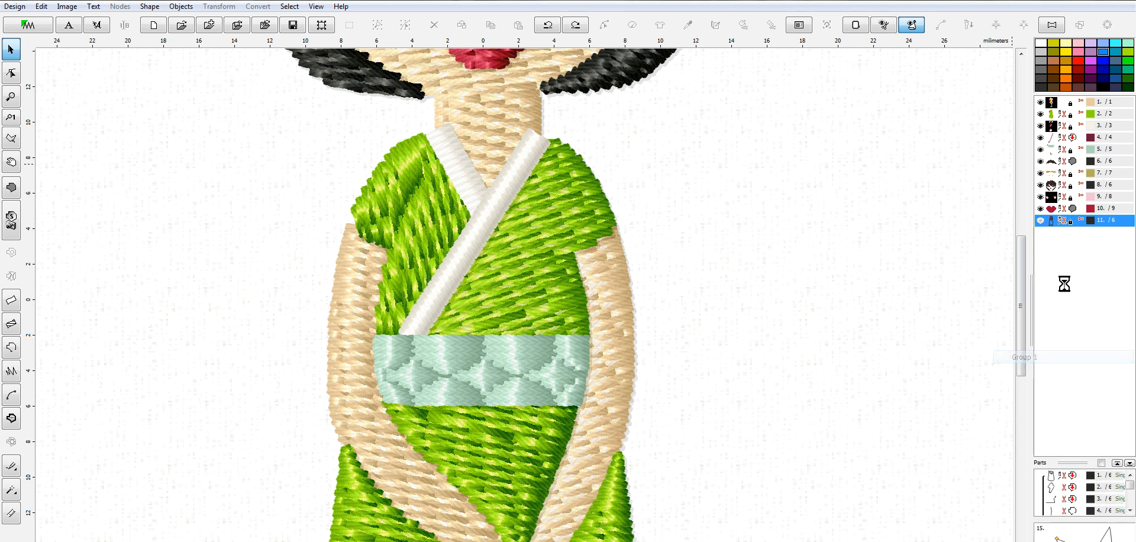
{"action": "right_click", "coordinate": [1047, 225]}
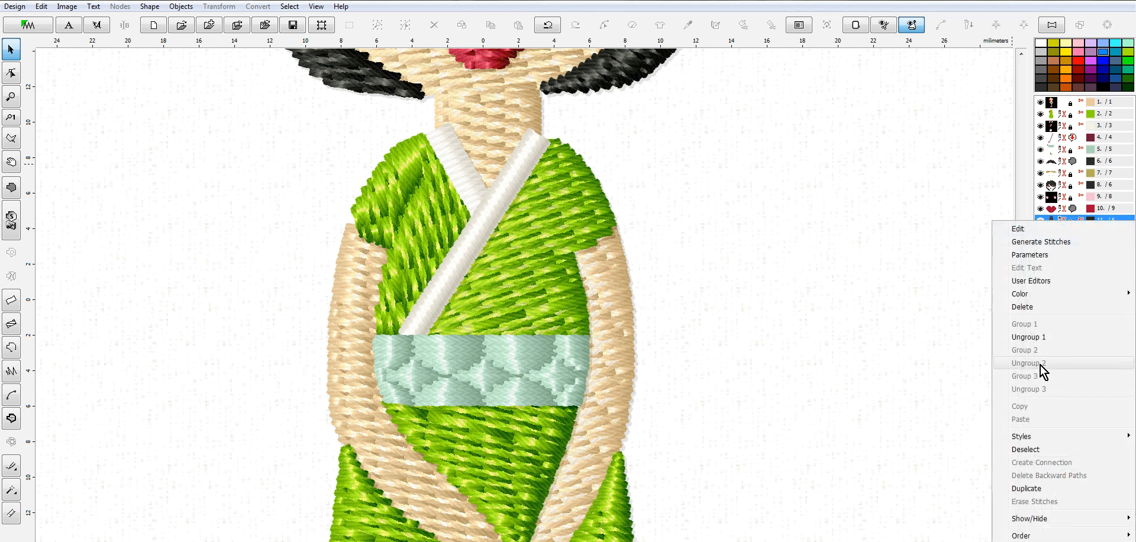
{"action": "mouse_move", "coordinate": [1041, 521]}
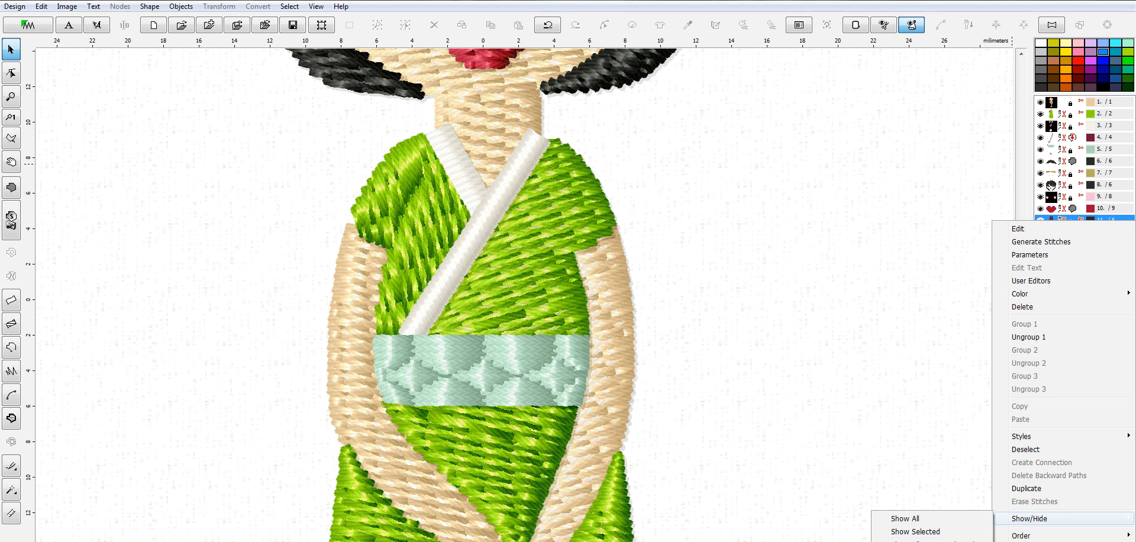
{"action": "left_click", "coordinate": [923, 519]}
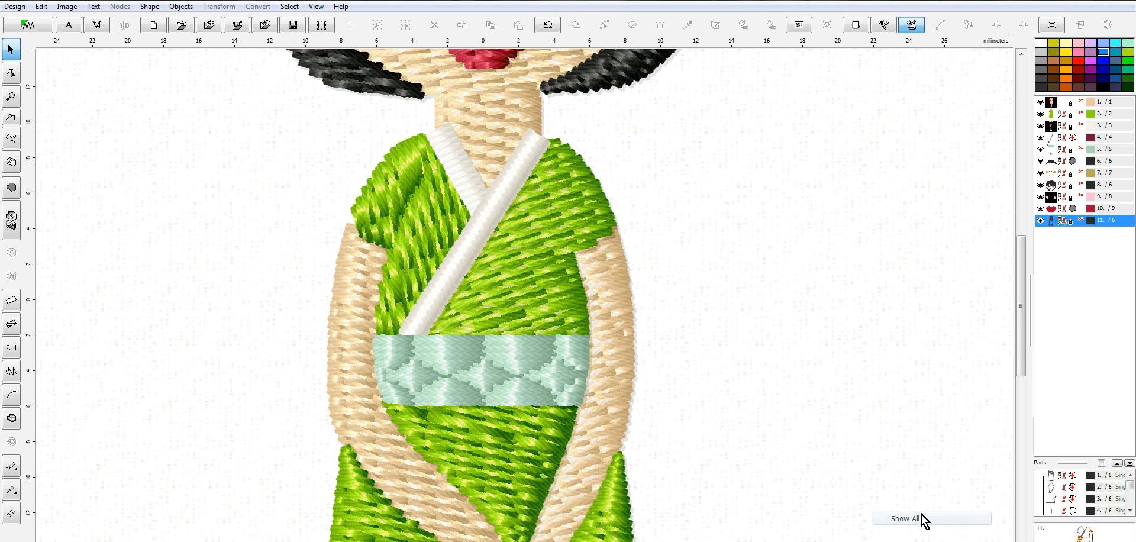
Hide and show the grouped outlines again to compare the figure with and without them.
{"action": "left_click", "coordinate": [1067, 166], "text": "shift"}
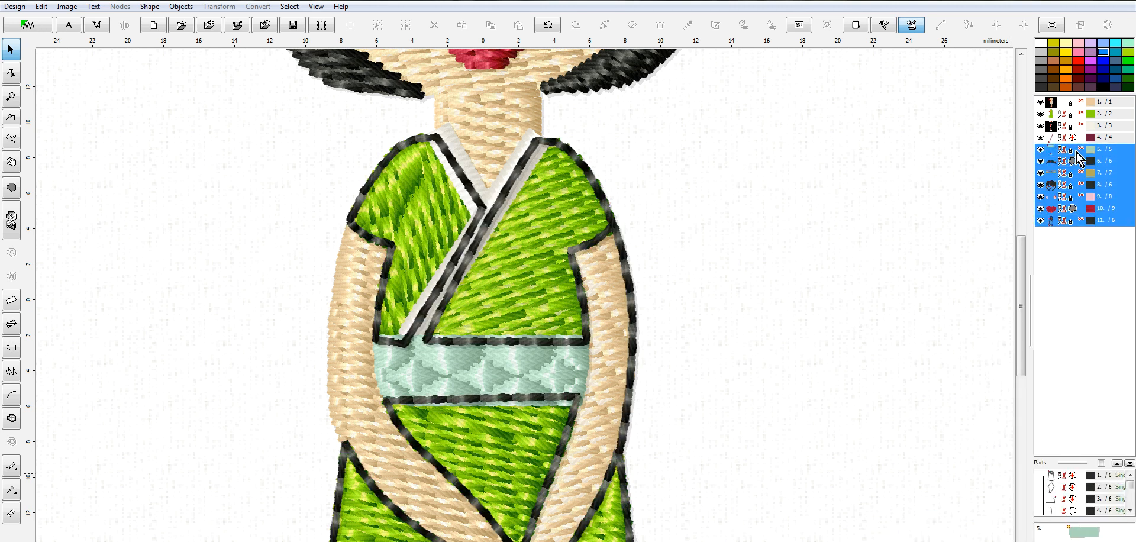
{"action": "left_click", "coordinate": [1056, 220]}
{"action": "left_click", "coordinate": [1043, 221]}
{"action": "left_click", "coordinate": [1046, 223]}
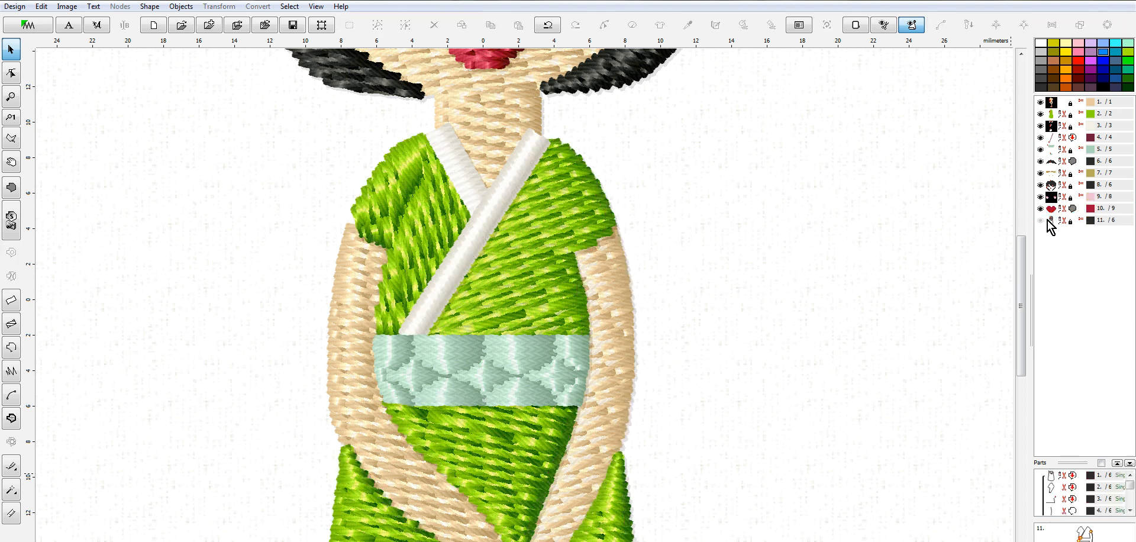
{"action": "left_click", "coordinate": [1040, 221]}
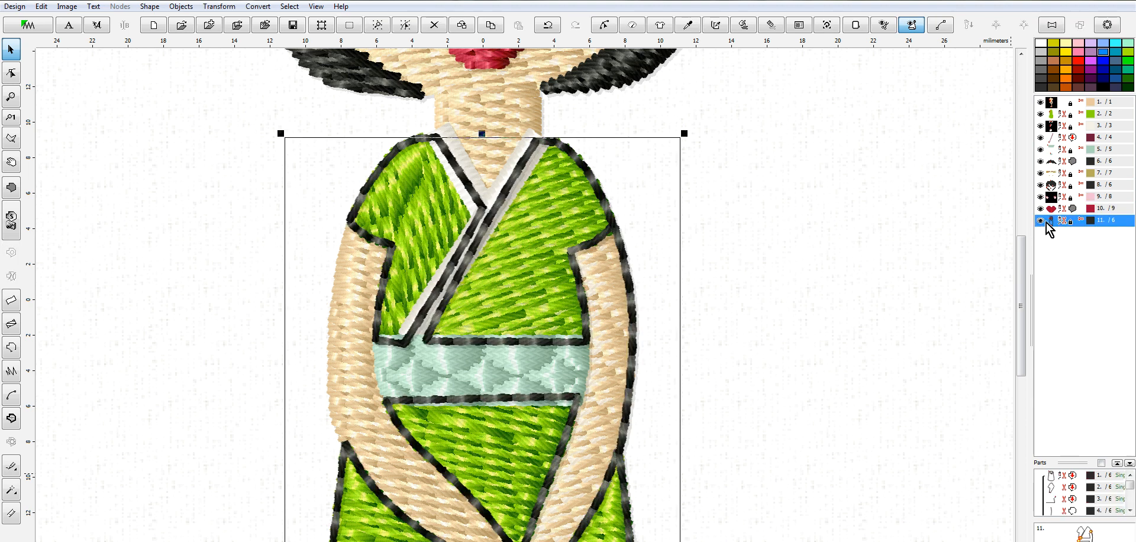
Move the skin, the green dress and the outline group to the back, so the outlines sew right after the dress.
{"action": "left_click", "coordinate": [1052, 105], "text": "ctrl"}
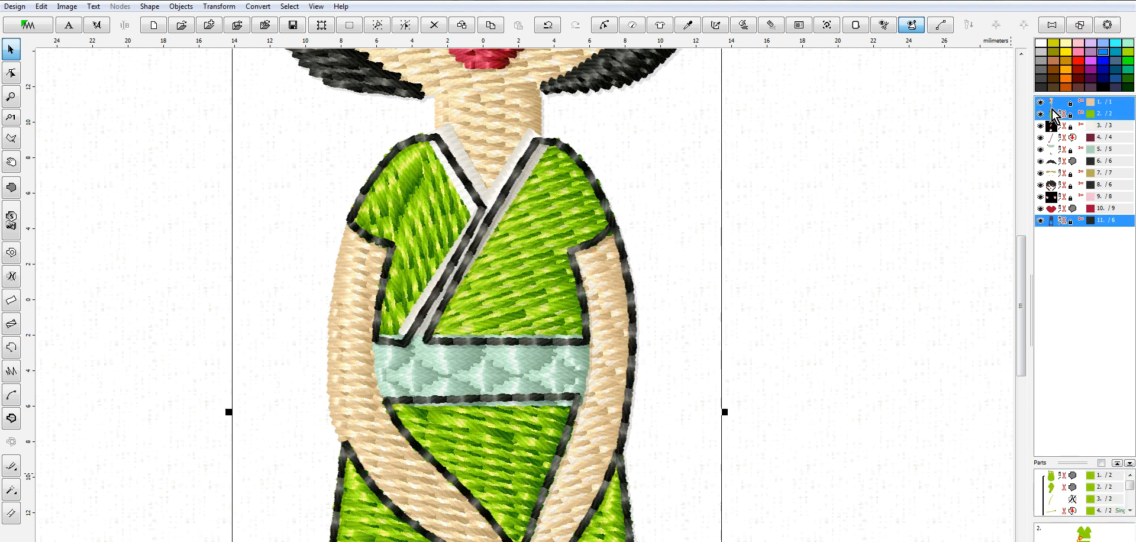
{"action": "right_click", "coordinate": [1053, 108]}
{"action": "mouse_move", "coordinate": [1036, 430]}
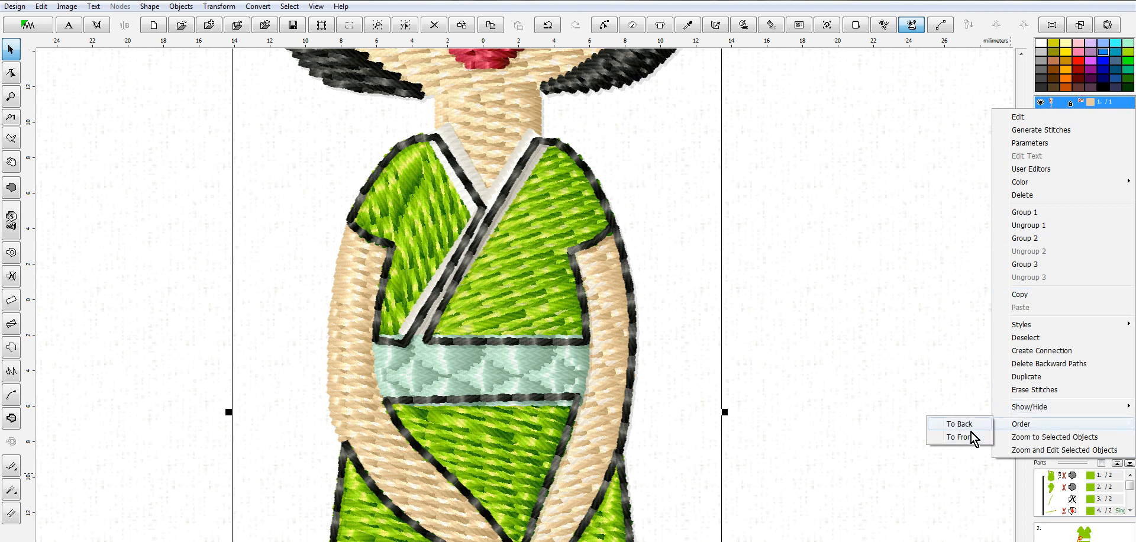
{"action": "left_click", "coordinate": [962, 437]}
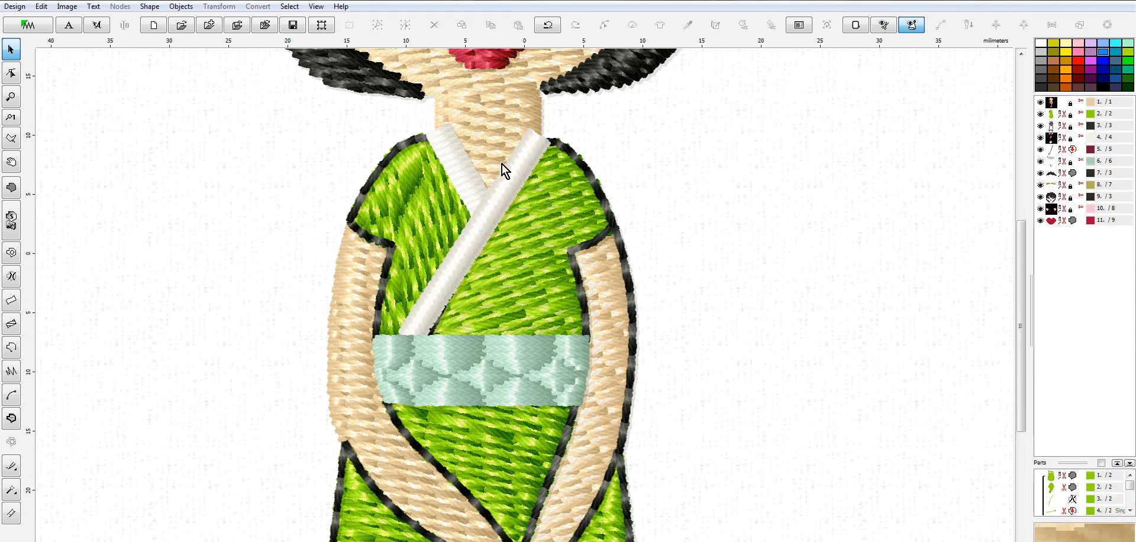
Examine the whole figure and its face, collar, waistband and dress edges for the look of the reordered outlines.
{"action": "scroll", "coordinate": [501, 165], "scroll_direction": "down", "scroll_amount": 3}
{"action": "scroll", "coordinate": [577, 207], "scroll_direction": "up", "scroll_amount": 2}
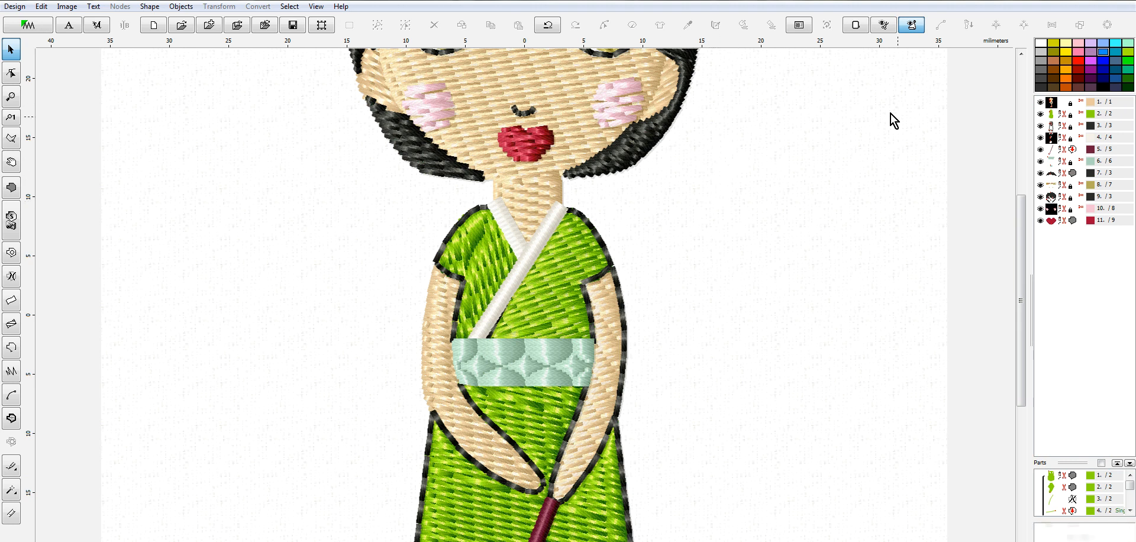
{"action": "scroll", "coordinate": [616, 240], "scroll_direction": "down", "scroll_amount": 3}
{"action": "scroll", "coordinate": [593, 251], "scroll_direction": "up", "scroll_amount": 1}
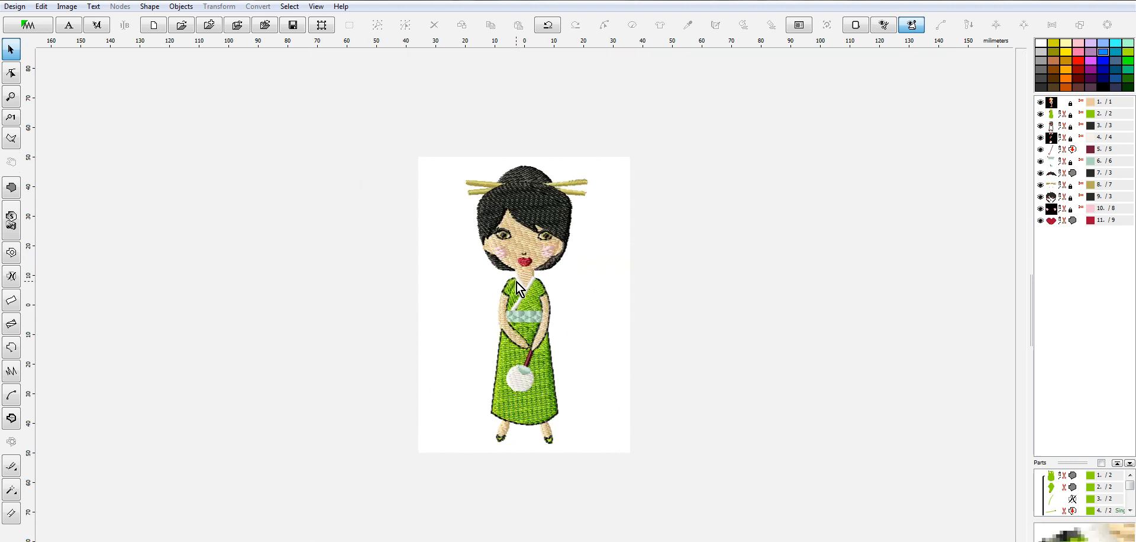
{"action": "scroll", "coordinate": [544, 284], "scroll_direction": "up", "scroll_amount": 2}
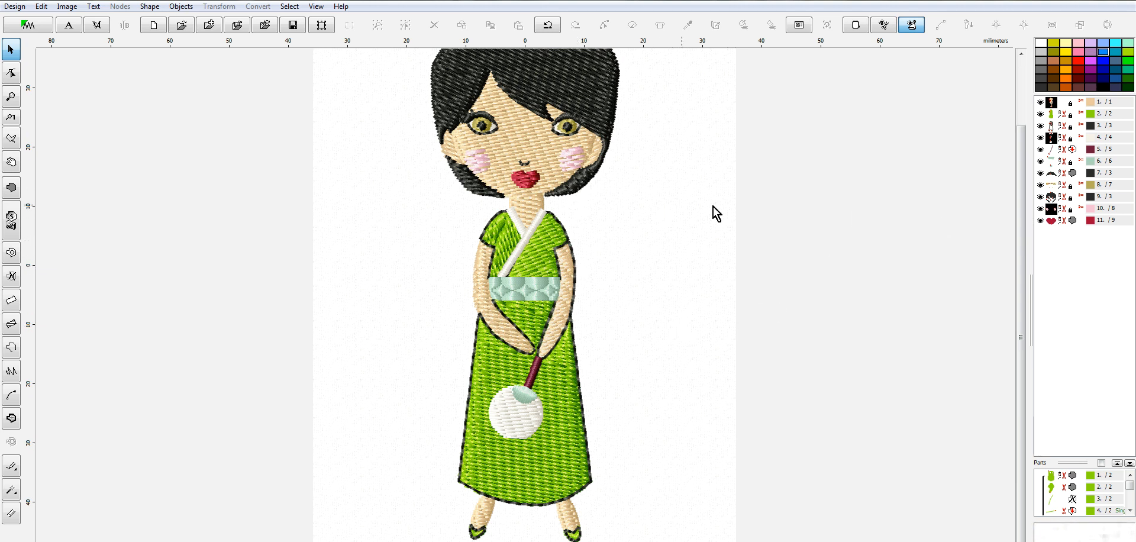
{"action": "scroll", "coordinate": [516, 138], "scroll_direction": "up", "scroll_amount": 5}
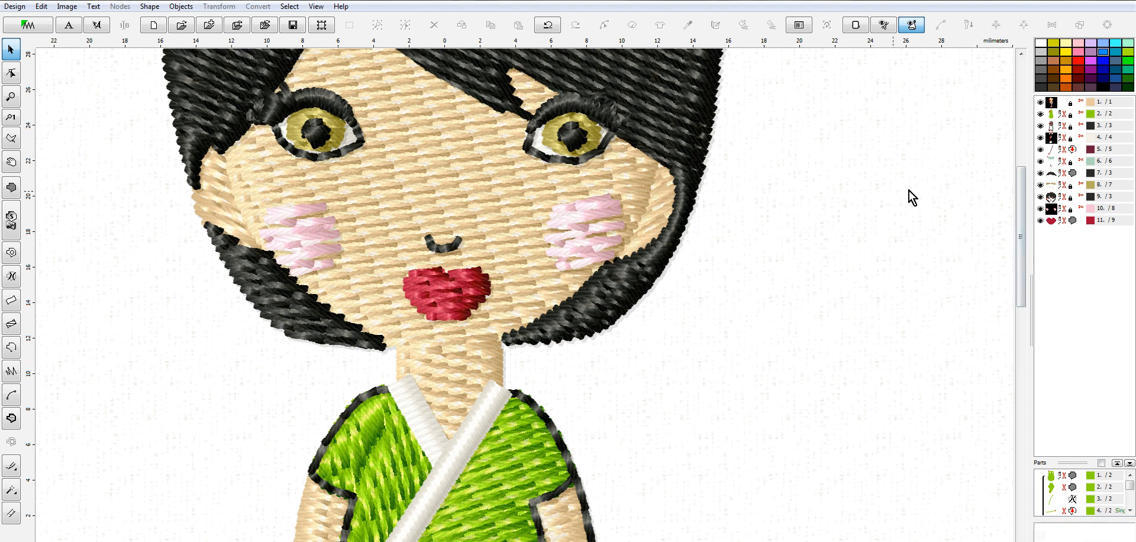
{"action": "scroll", "coordinate": [893, 201], "scroll_direction": "down", "scroll_amount": 3}
{"action": "scroll", "coordinate": [714, 213], "scroll_direction": "down", "scroll_amount": 2}
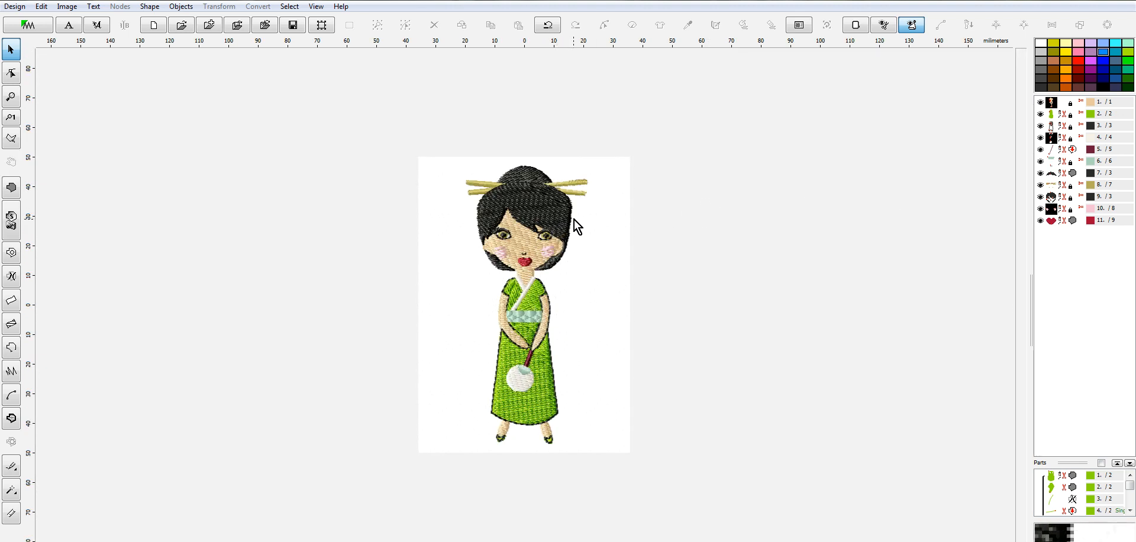
{"action": "scroll", "coordinate": [576, 222], "scroll_direction": "up", "scroll_amount": 2}
{"action": "scroll", "coordinate": [576, 222], "scroll_direction": "down", "scroll_amount": 2}
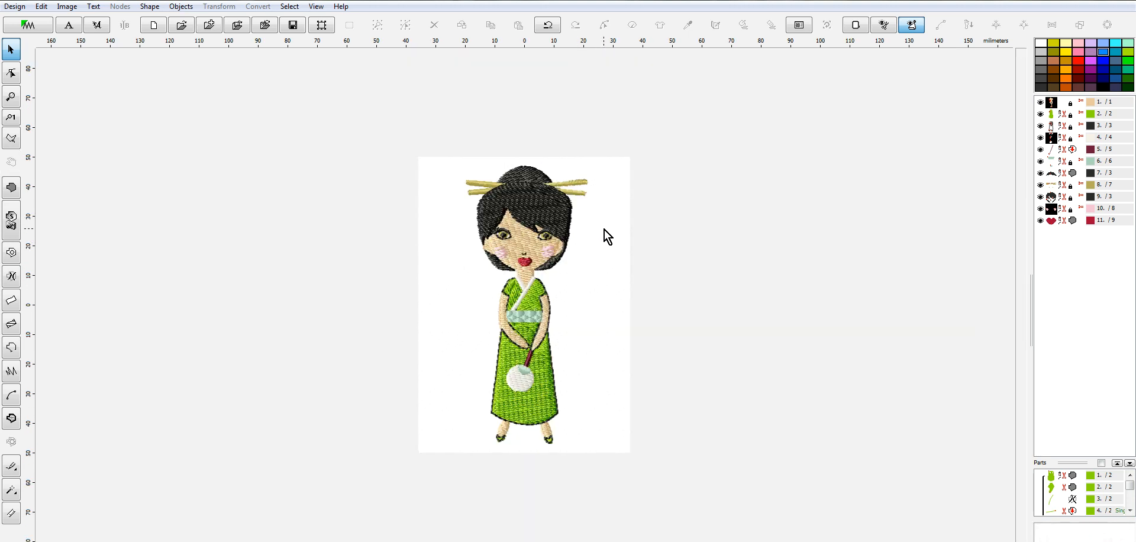